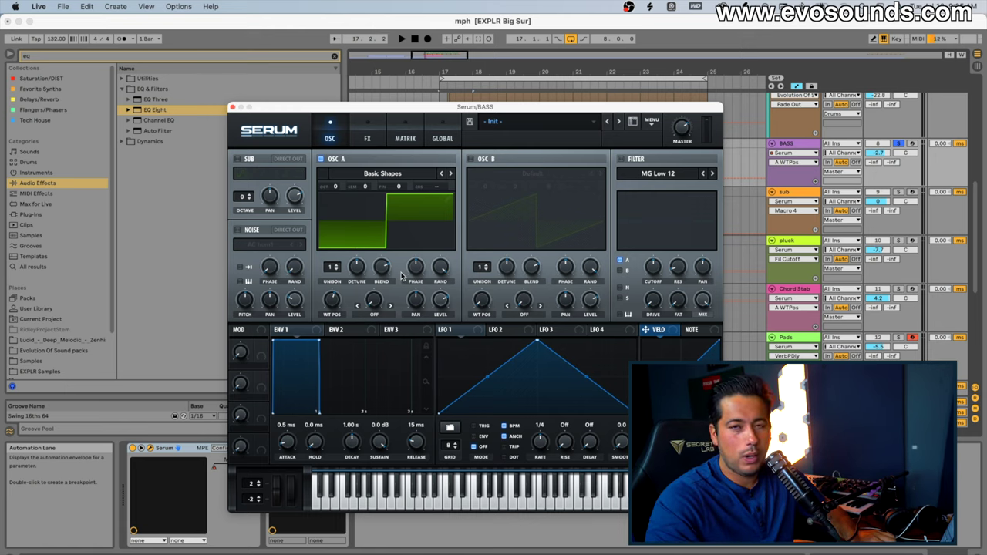
- Turn on oscillator B and raise its octave to +1
{"action": "left_click", "coordinate": [483, 160]}
{"action": "left_click_drag", "start_coordinate": [485, 190], "coordinate": [485, 183]}
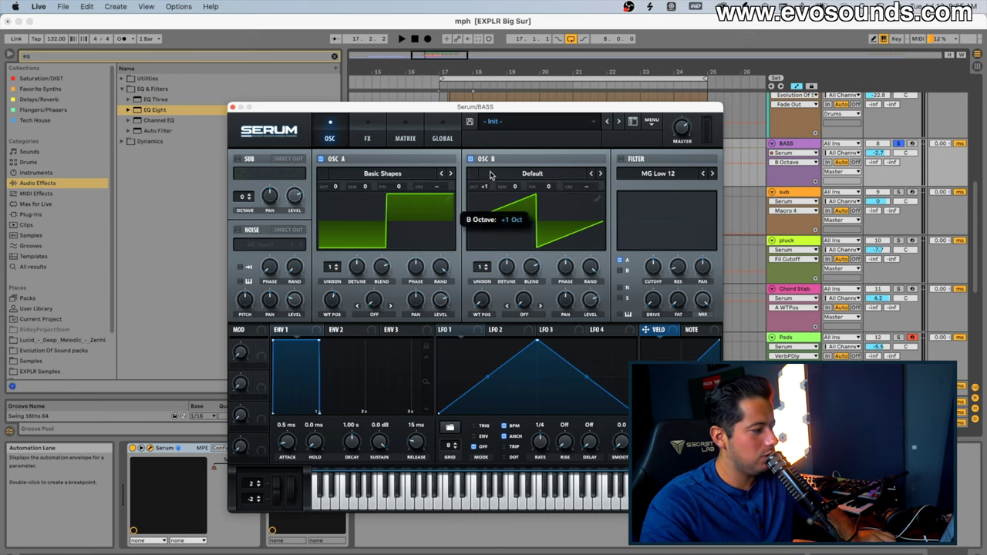
- Modulate the levels of oscillators A and B with LFO 1 and move the LFO's peak earlier for a faster attack
{"action": "left_click", "coordinate": [440, 300]}
{"action": "left_click_drag", "start_coordinate": [445, 331], "coordinate": [590, 301]}
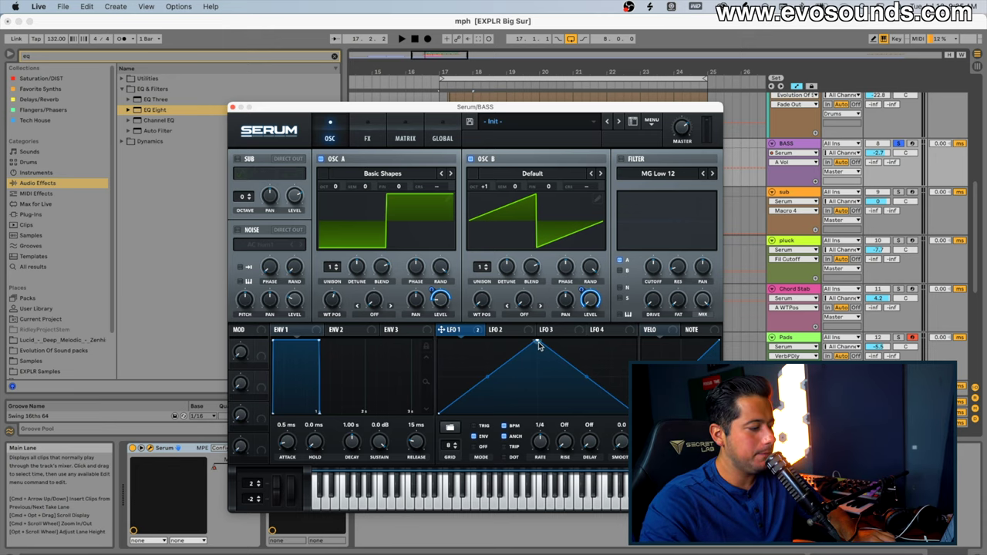
{"action": "left_click_drag", "start_coordinate": [540, 344], "coordinate": [479, 318]}
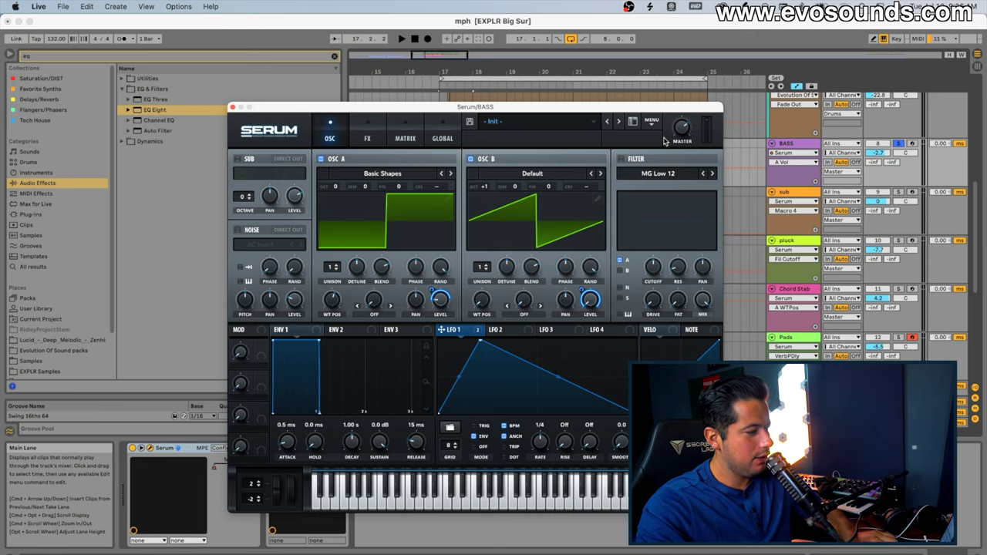
- Enable the MG Low 12 filter for both oscillators, set its cutoff to about 102 Hz, and modulate the cutoff with LFO 1 at 65
{"action": "left_click", "coordinate": [622, 159]}
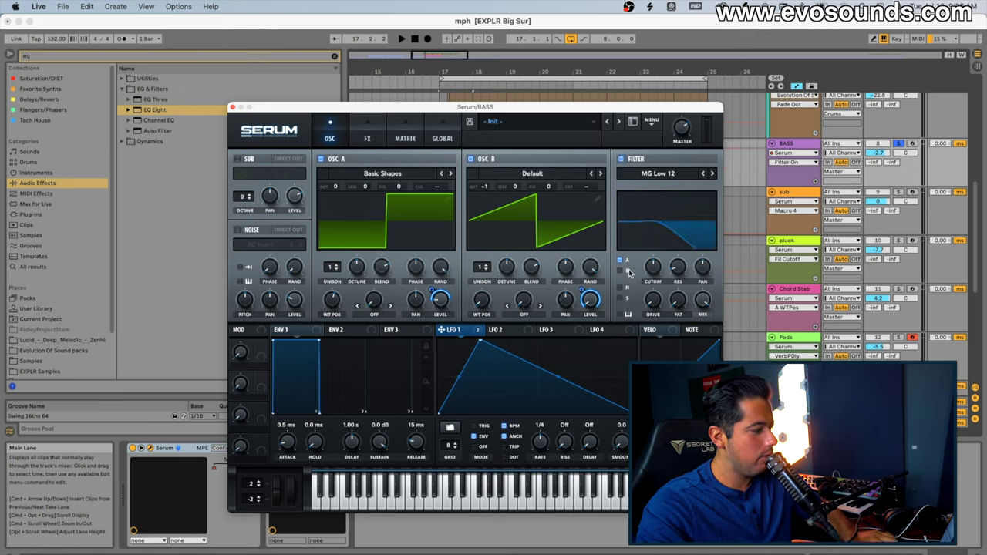
{"action": "left_click", "coordinate": [648, 267]}
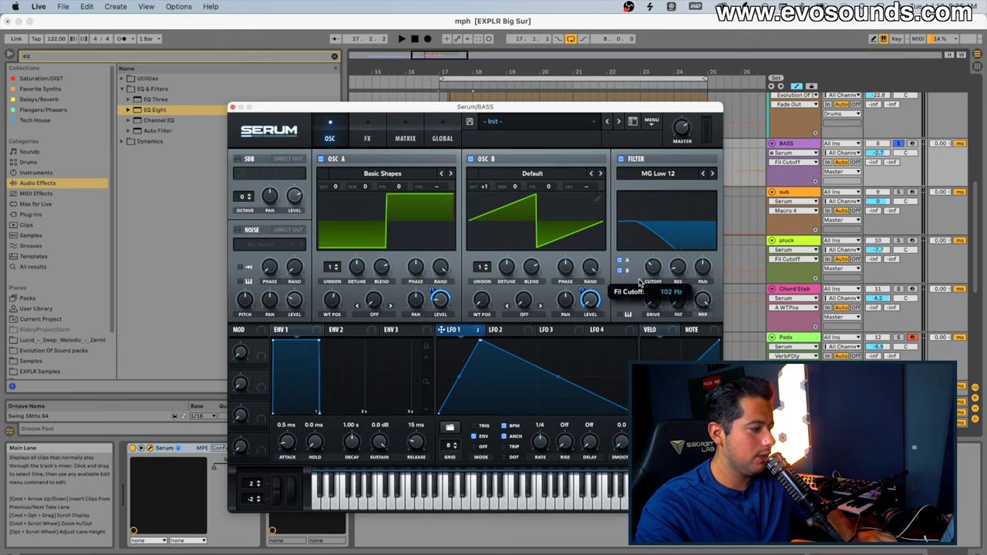
{"action": "left_click_drag", "start_coordinate": [444, 333], "coordinate": [652, 268]}
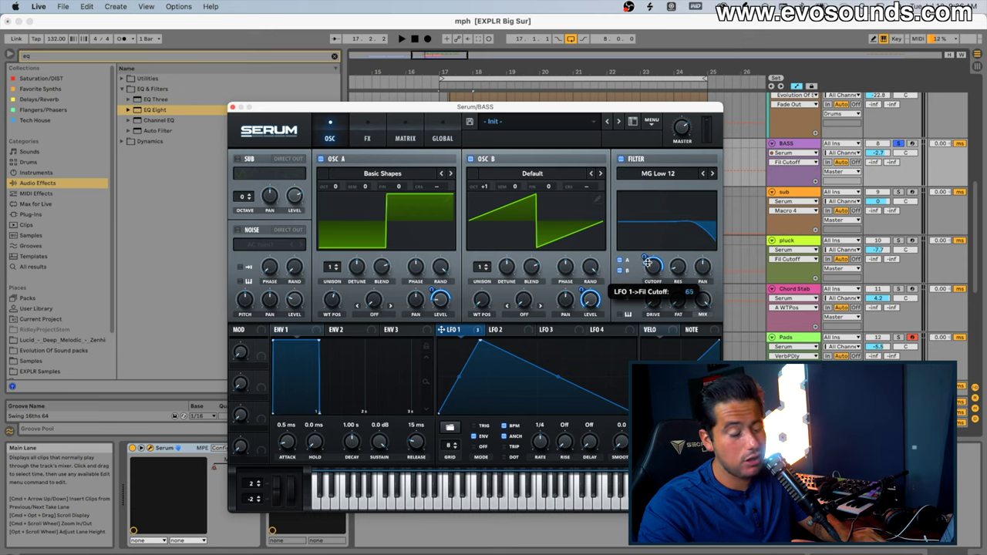
{"action": "key", "text": "space"}
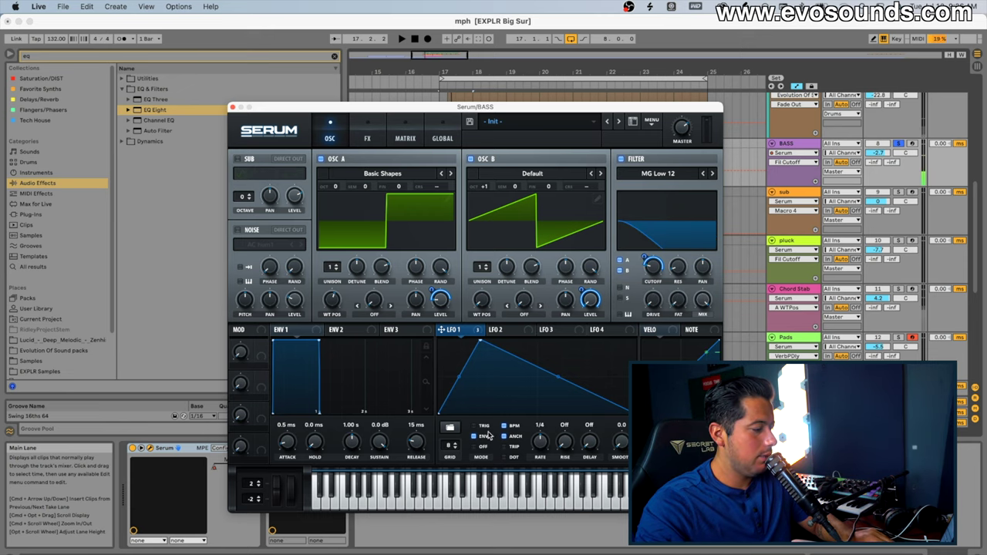
{"action": "key", "text": "space"}
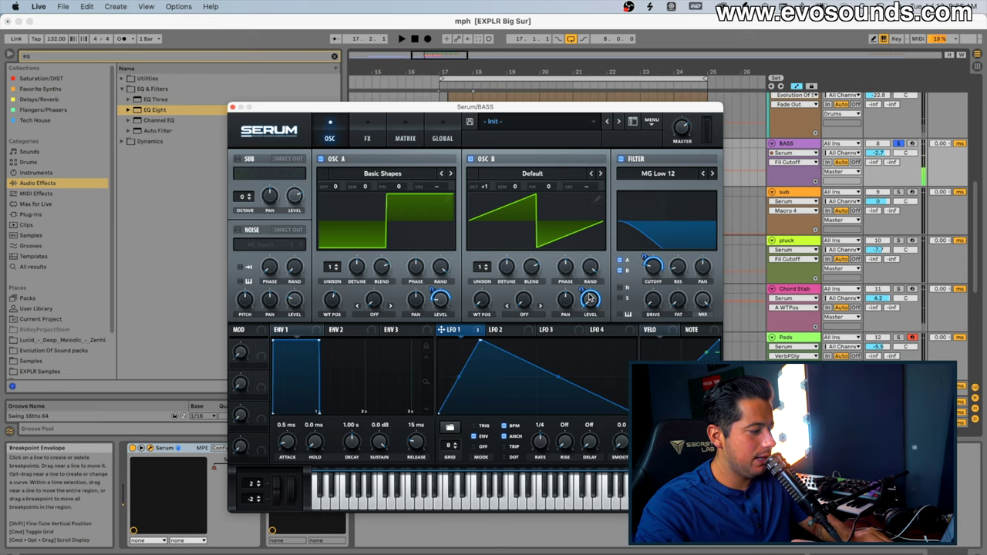
- Load the Basic Shapes wavetable in oscillator B, move its wavetable position to the saw shape, and audition it
{"action": "left_click", "coordinate": [532, 174]}
{"action": "left_click", "coordinate": [617, 133]}
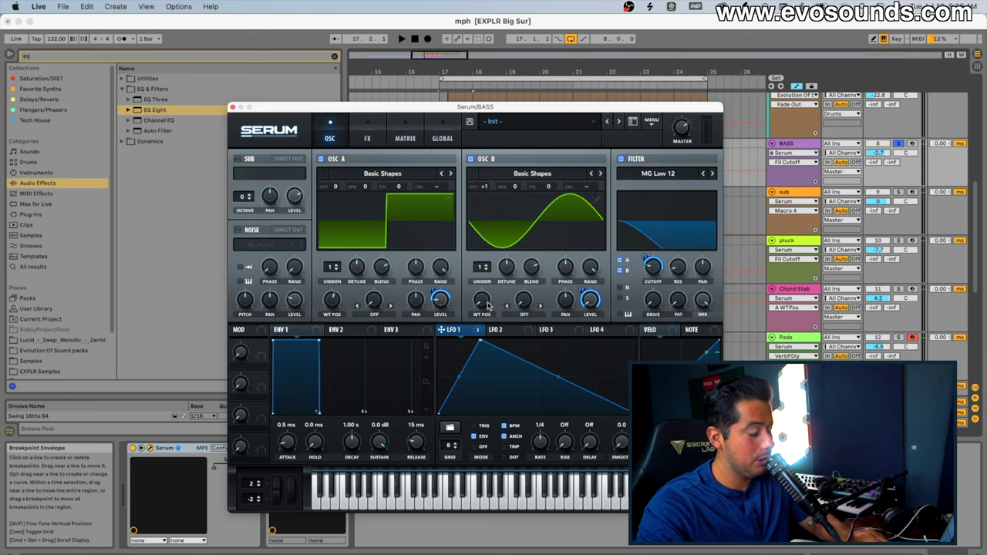
{"action": "left_click_drag", "start_coordinate": [487, 306], "coordinate": [488, 293]}
{"action": "key", "text": "space"}
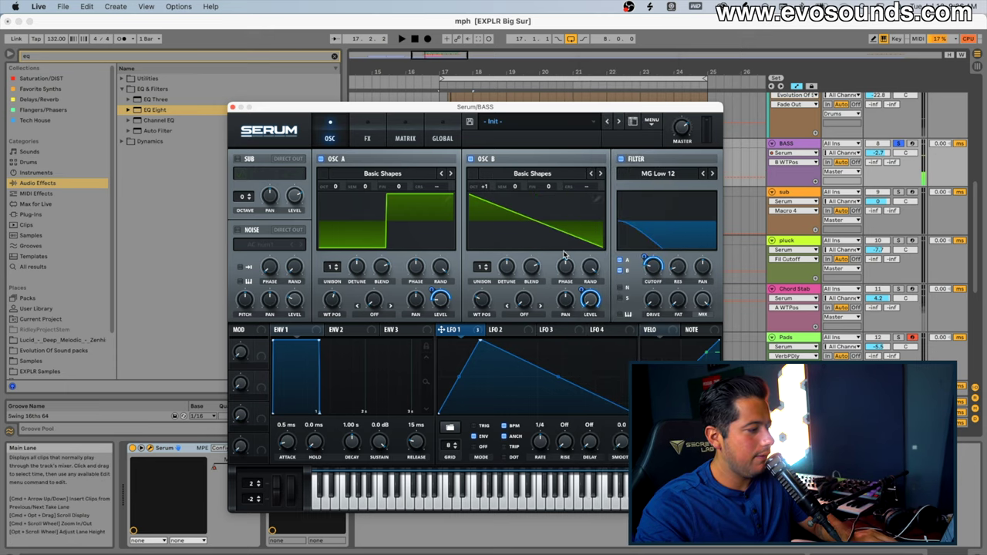
- Lower oscillator B's level and compare the bass sound with oscillator B off and on
{"action": "left_click_drag", "start_coordinate": [585, 291], "coordinate": [577, 310]}
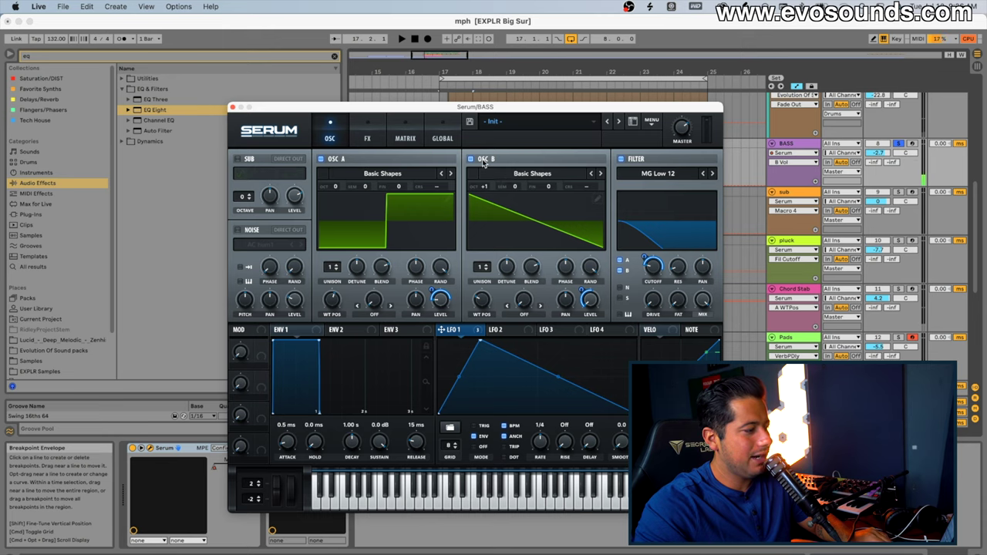
{"action": "left_click", "coordinate": [483, 161]}
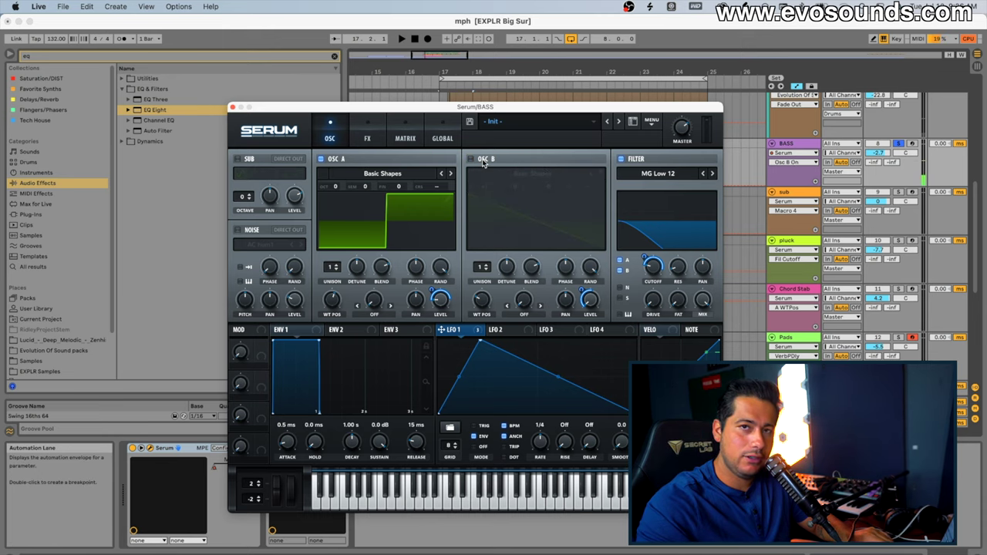
{"action": "left_click", "coordinate": [471, 159]}
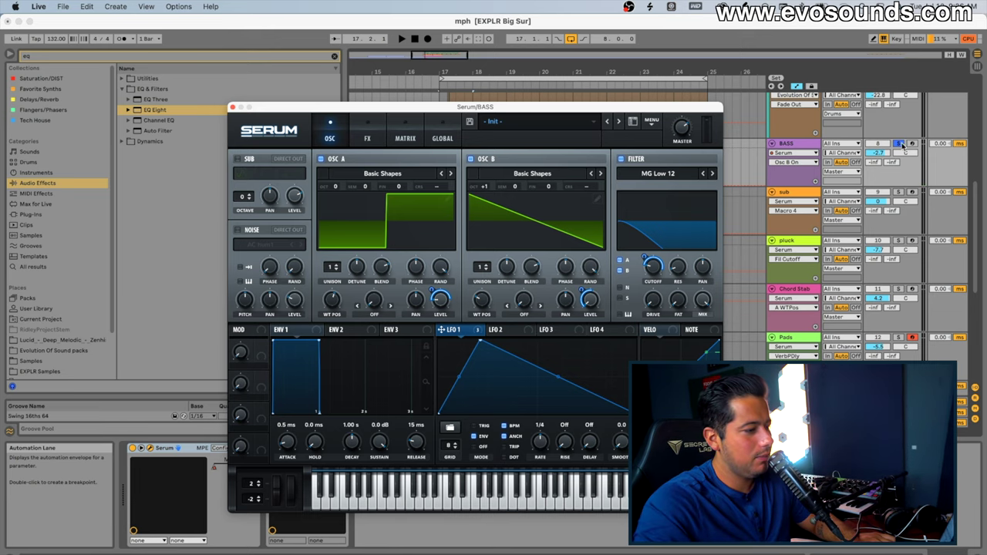
- Enable Tube distortion in the synth's effects, increase its drive, and solo the BASS track
{"action": "left_click", "coordinate": [367, 138]}
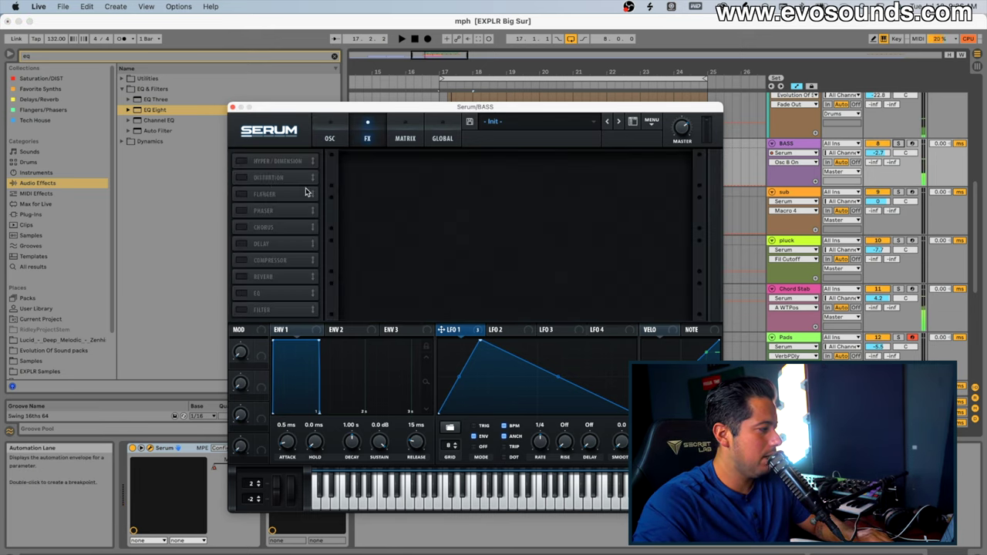
{"action": "left_click", "coordinate": [241, 178]}
{"action": "left_click_drag", "start_coordinate": [601, 178], "coordinate": [610, 144]}
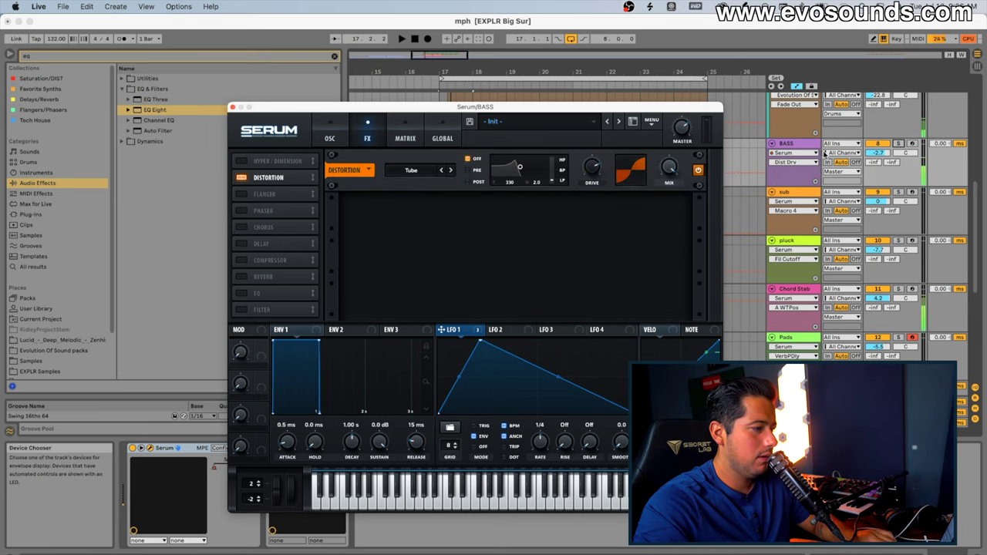
{"action": "left_click", "coordinate": [898, 145]}
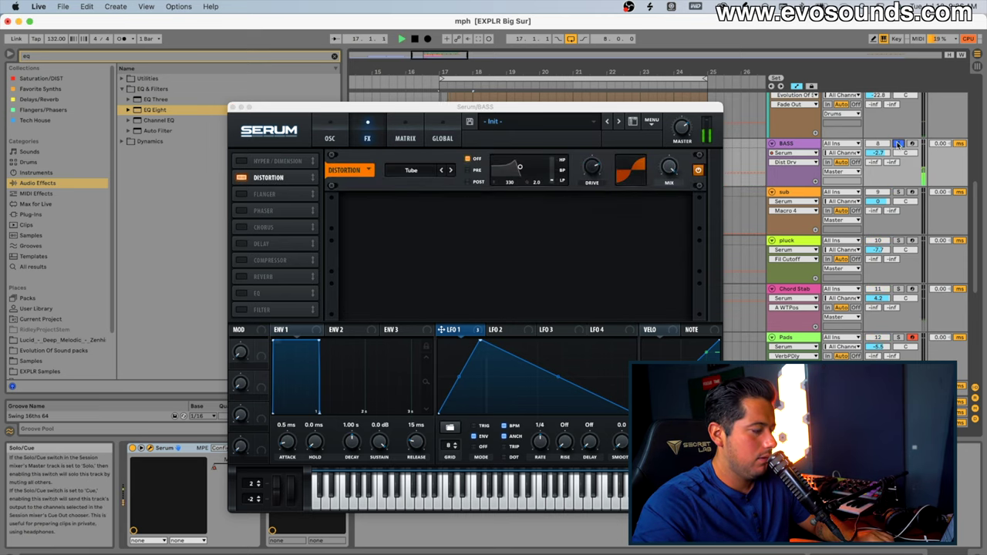
- Compare the sound with oscillator B off and on, and raise oscillator B's level
{"action": "left_click", "coordinate": [331, 138]}
{"action": "left_click", "coordinate": [485, 159]}
{"action": "left_click", "coordinate": [485, 159]}
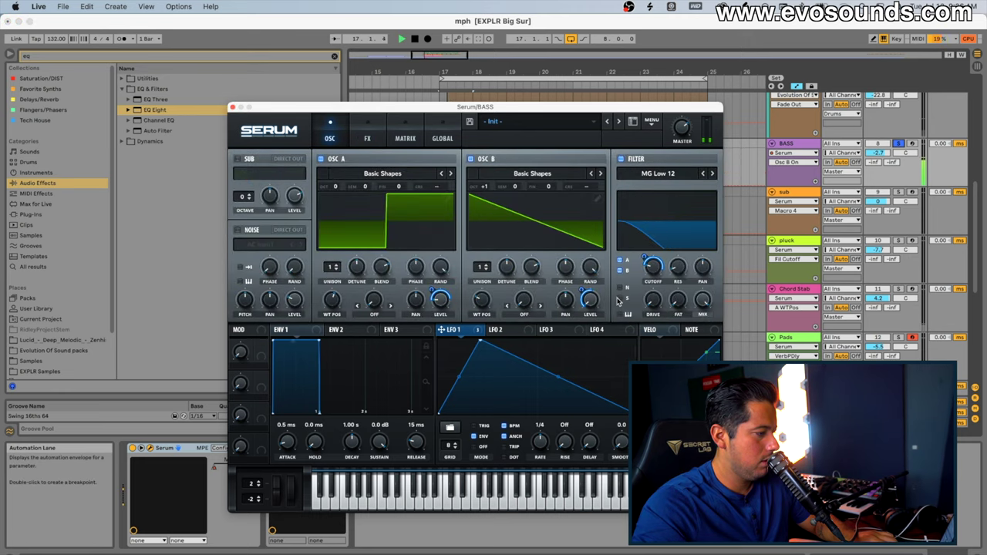
{"action": "left_click_drag", "start_coordinate": [579, 291], "coordinate": [581, 282]}
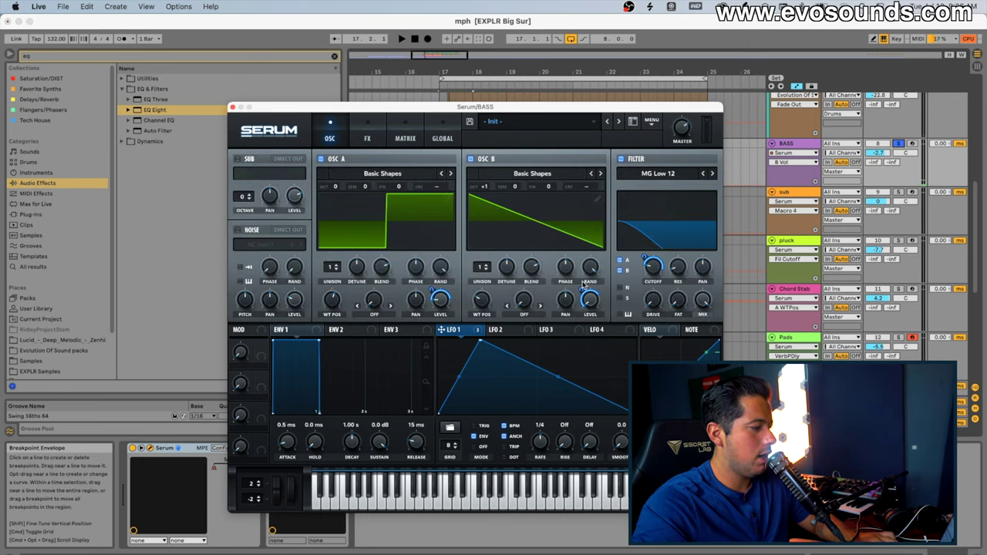
- Unsolo the BASS track, play the full mix, and turn down the phase randomization of oscillators A and B
{"action": "left_click", "coordinate": [901, 145]}
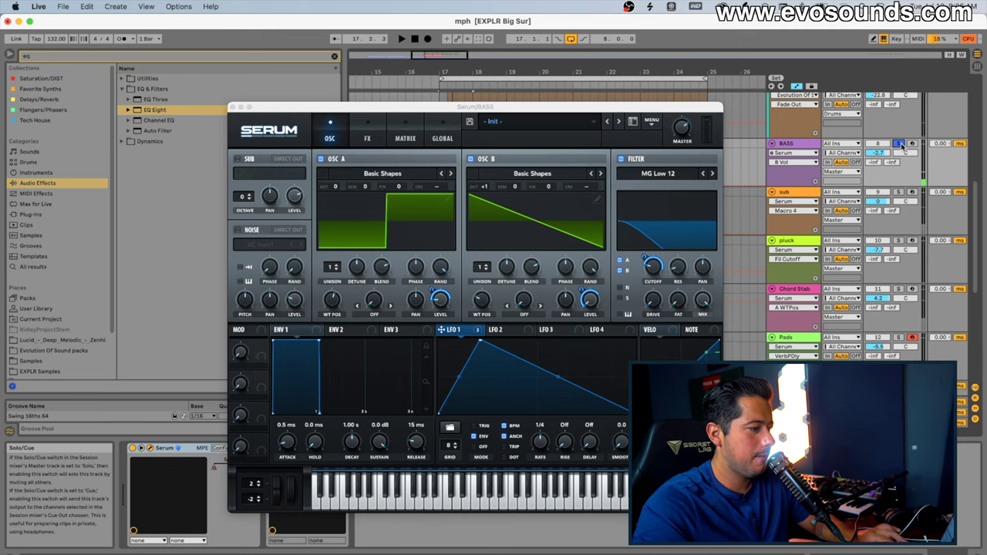
{"action": "left_click", "coordinate": [902, 147]}
{"action": "key", "text": "space"}
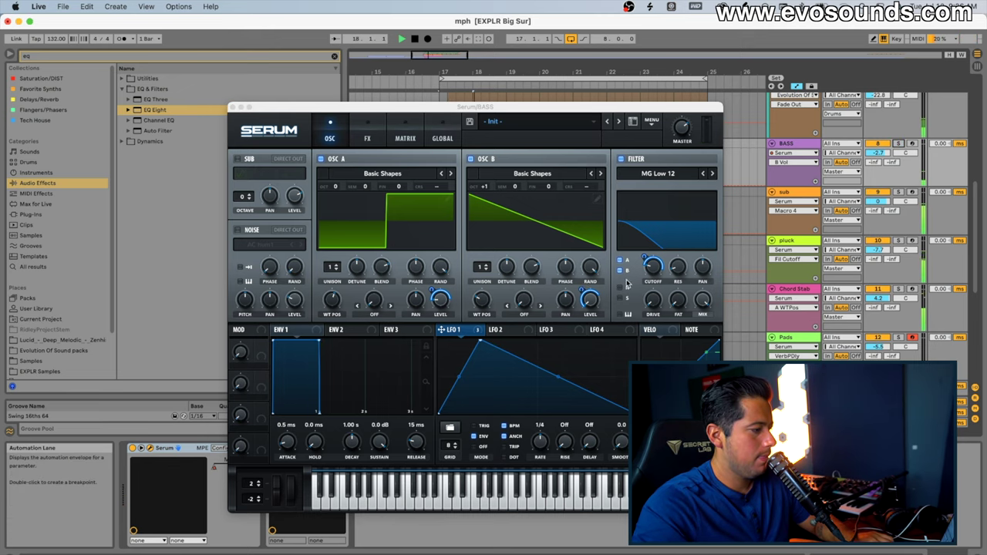
{"action": "left_click", "coordinate": [599, 274]}
{"action": "left_click", "coordinate": [445, 280]}
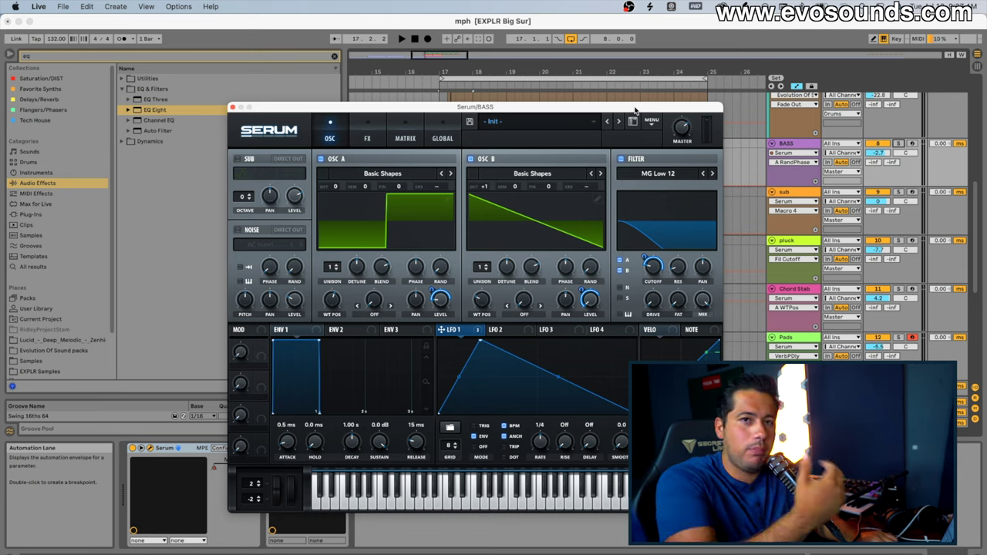
- Audition the bass line and increase the portamento time of the mono legato bass patch
{"action": "left_click_drag", "start_coordinate": [528, 112], "coordinate": [506, 256]}
{"action": "left_click_drag", "start_coordinate": [529, 72], "coordinate": [619, 116]}
{"action": "key", "text": "space"}
{"action": "left_click_drag", "start_coordinate": [568, 257], "coordinate": [561, 96]}
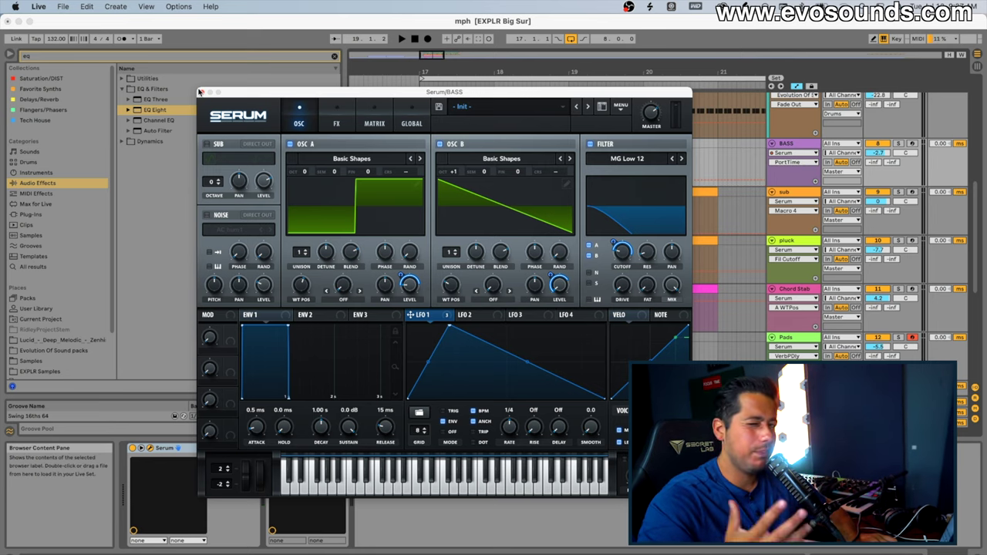
{"action": "left_click", "coordinate": [374, 342]}
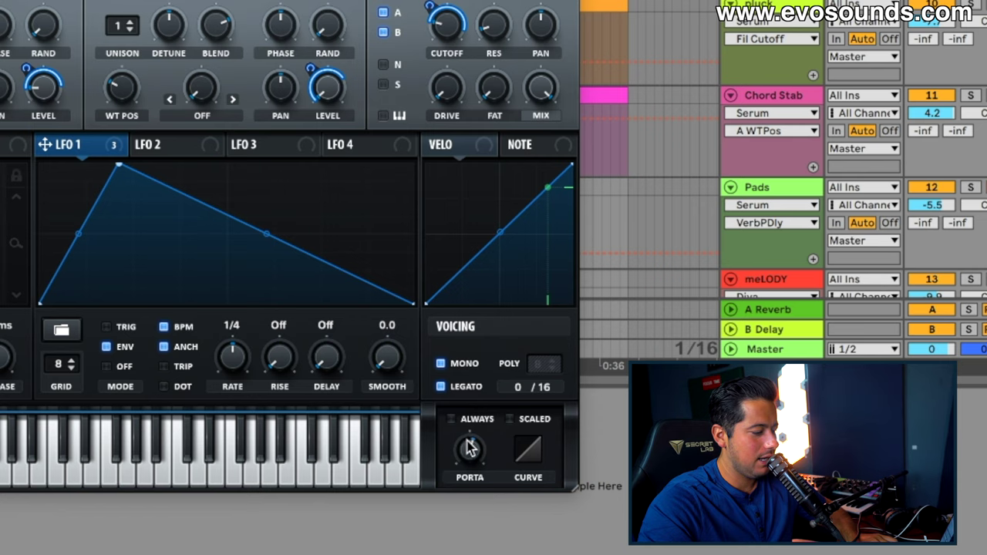
{"action": "mouse_move", "coordinate": [470, 444]}
{"action": "left_click_drag", "start_coordinate": [469, 425], "coordinate": [468, 415]}
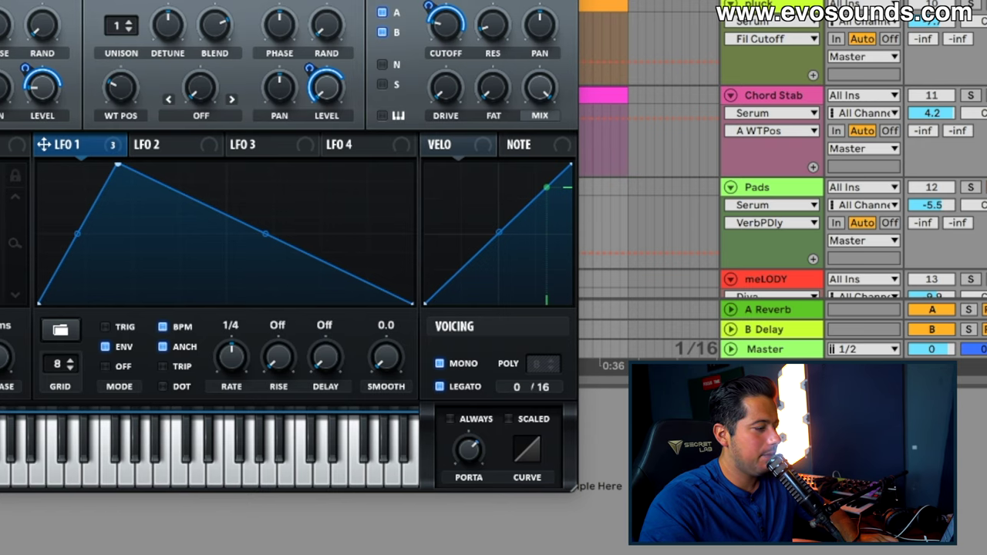
- Examine the overlapping A0 and F#0 notes in the BASS clip that trigger the glide
{"action": "key", "text": "super+w"}
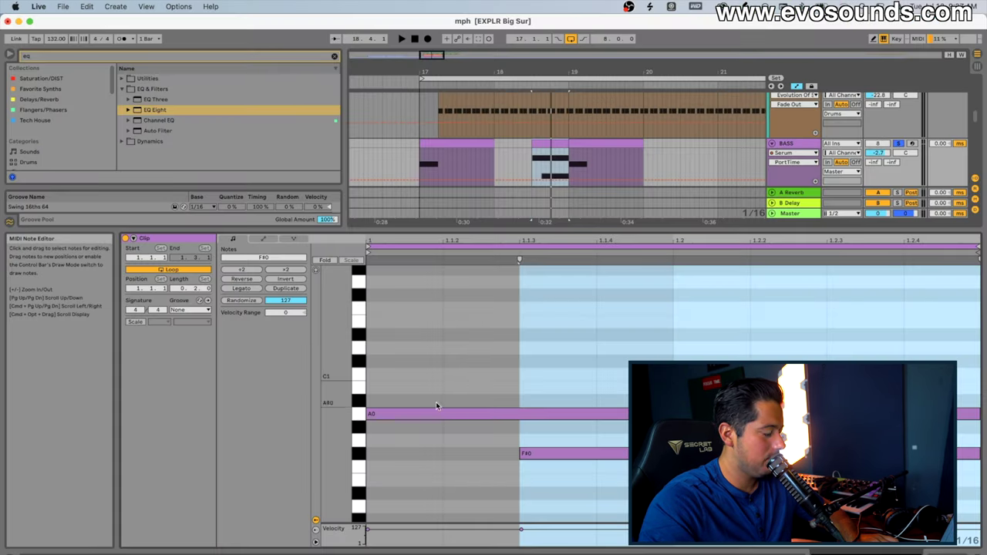
{"action": "left_click", "coordinate": [235, 240]}
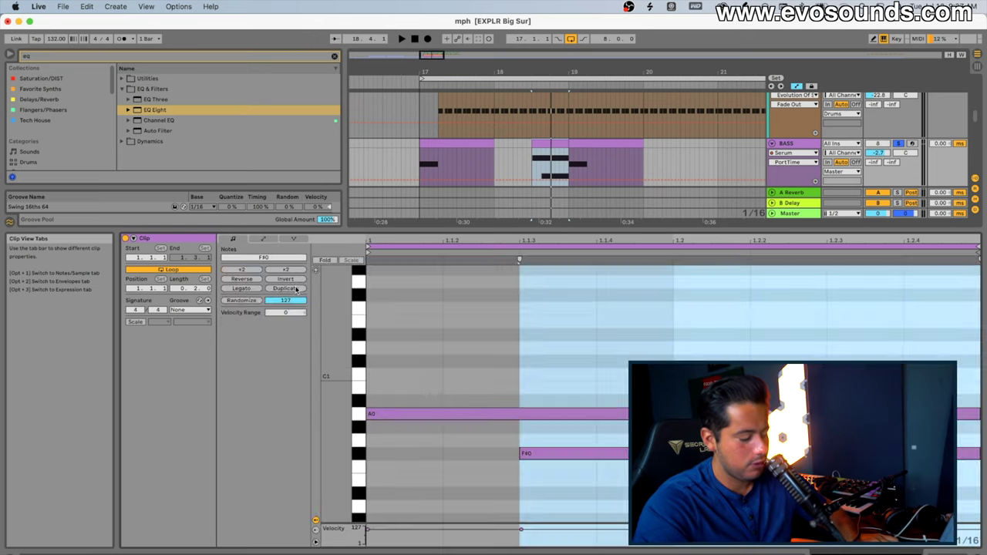
{"action": "left_click", "coordinate": [538, 452]}
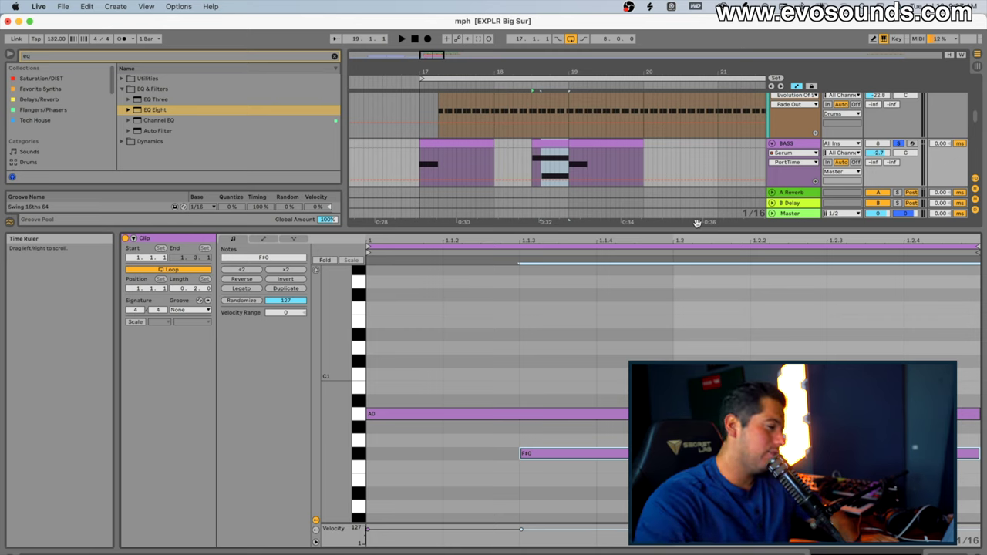
- Reopen Serum on the BASS track, set LFO 1's rate to 1/2, and bend its falling segment into a concave decay
{"action": "double_click", "coordinate": [794, 144]}
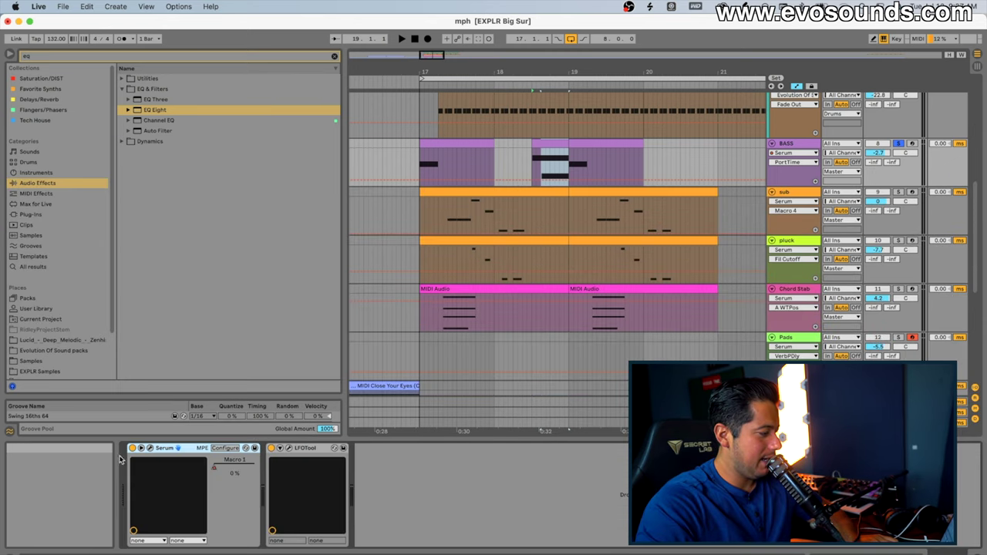
{"action": "left_click", "coordinate": [151, 449]}
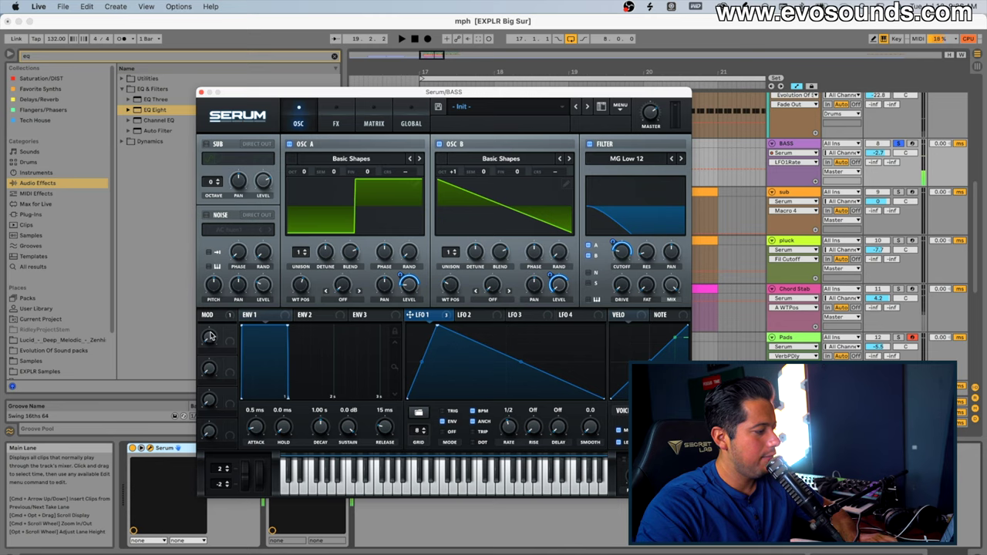
{"action": "mouse_move", "coordinate": [230, 333]}
{"action": "left_mouse_down"}
{"action": "mouse_move", "coordinate": [489, 375]}
{"action": "mouse_move", "coordinate": [520, 362]}
{"action": "mouse_move", "coordinate": [239, 339]}
{"action": "left_mouse_up"}
{"action": "left_click_drag", "start_coordinate": [522, 364], "coordinate": [521, 385]}
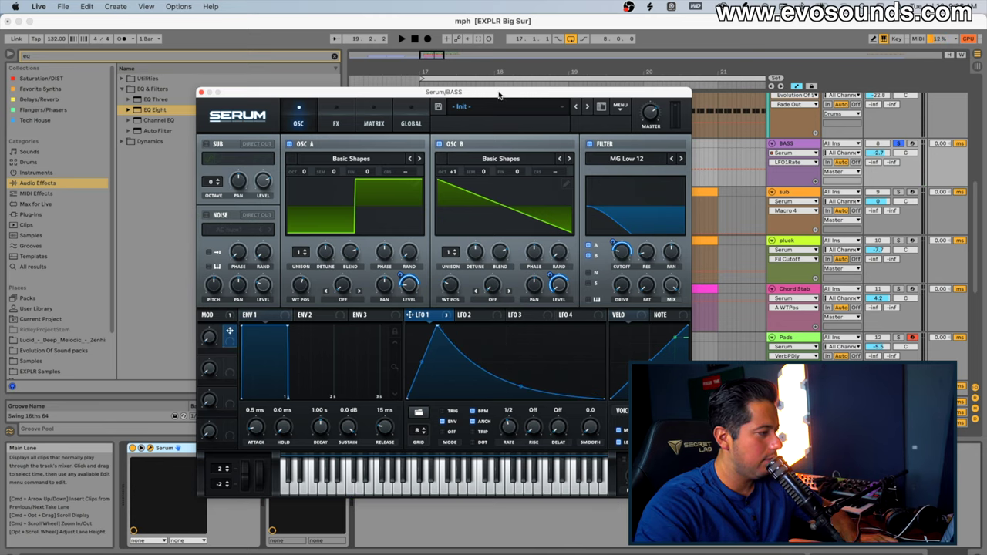
{"action": "left_click_drag", "start_coordinate": [499, 94], "coordinate": [496, 174]}
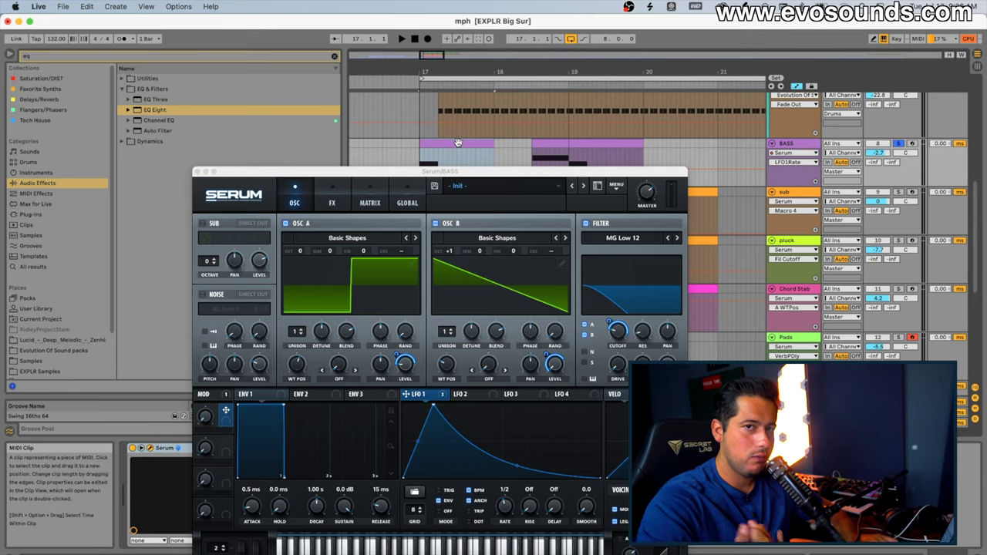
{"action": "key", "text": "space"}
{"action": "left_click_drag", "start_coordinate": [517, 465], "coordinate": [515, 475]}
{"action": "key", "text": "space"}
- Assign Macro 1 to the curve point of LFO 1's falling segment and turn Macro 1 up
{"action": "left_click_drag", "start_coordinate": [225, 413], "coordinate": [515, 474]}
{"action": "left_click_drag", "start_coordinate": [408, 180], "coordinate": [384, 85]}
{"action": "left_click_drag", "start_coordinate": [185, 328], "coordinate": [186, 262]}
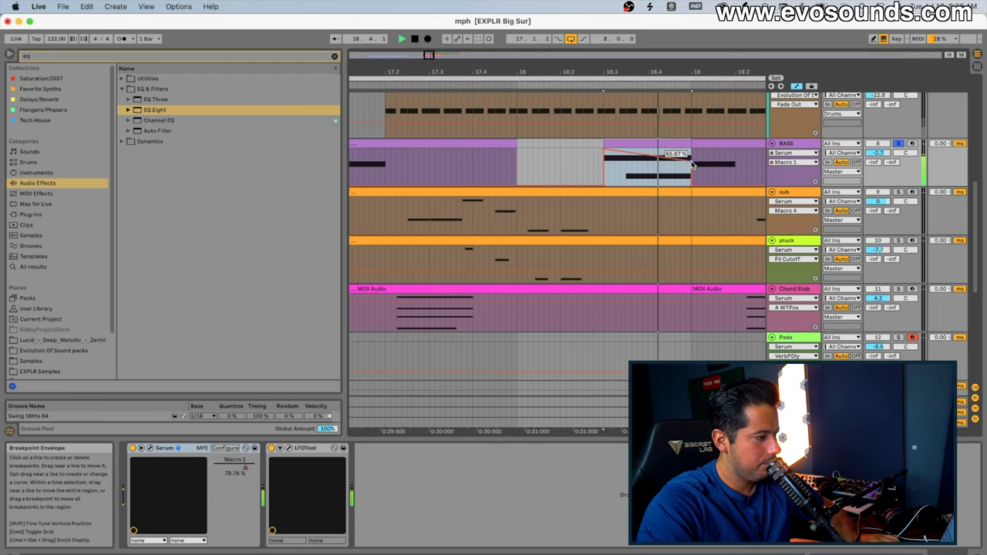
- Shape the Macro 1 automation over the BASS clip from 18.3 to 19 as a falling ramp and play it back with Serum open
{"action": "left_click_drag", "start_coordinate": [693, 152], "coordinate": [693, 163]}
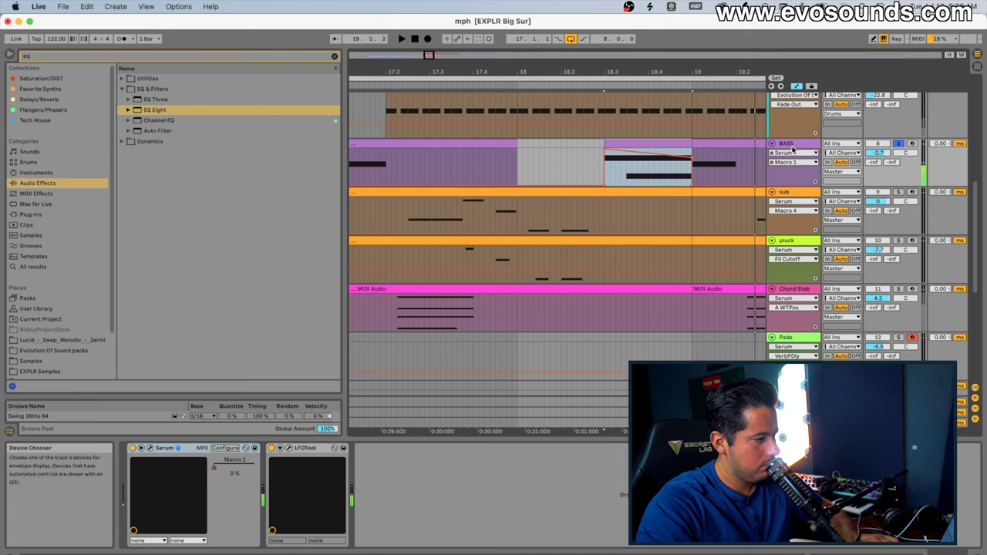
{"action": "left_click", "coordinate": [179, 448]}
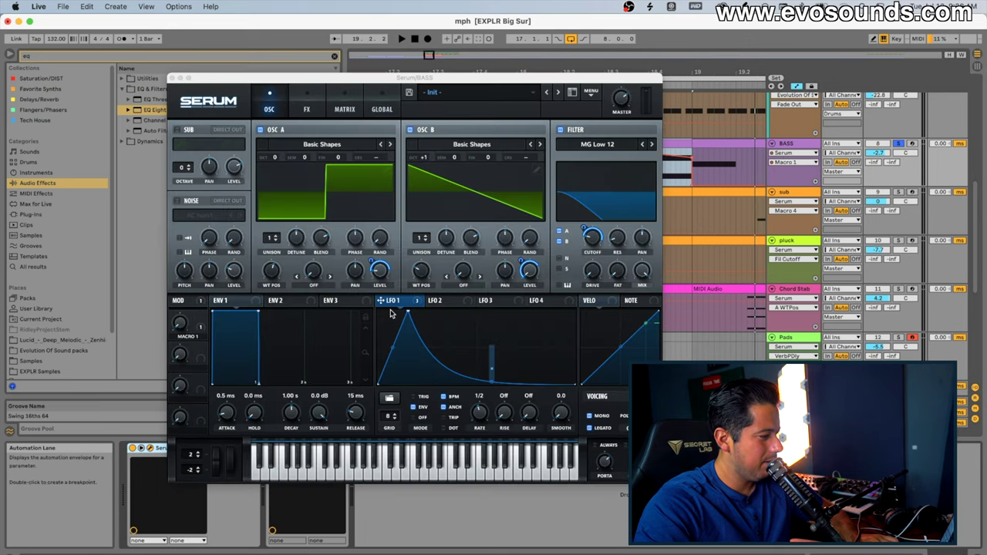
{"action": "key", "text": "space"}
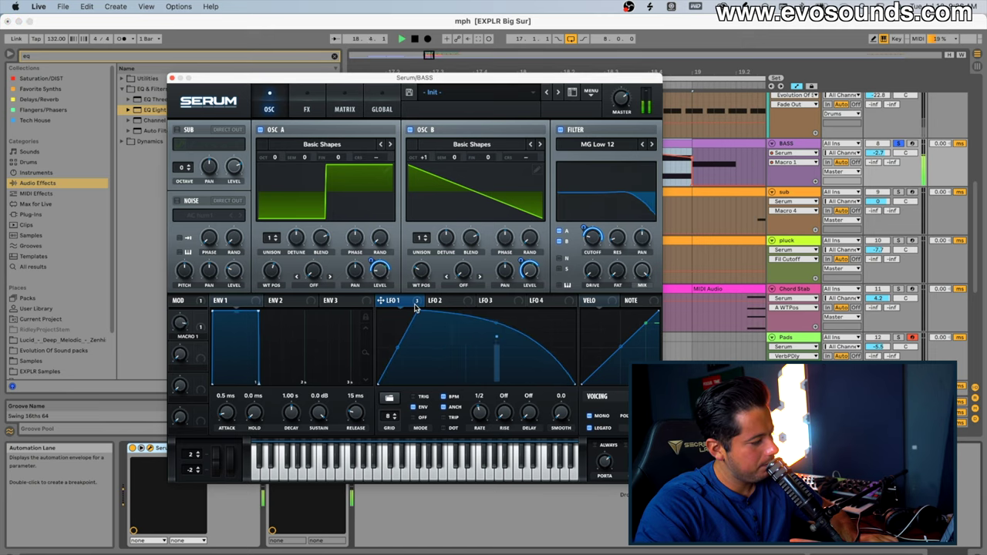
- Bend LFO 1's rising segment into a convex curve and adjust oscillator B's level during playback
{"action": "mouse_move", "coordinate": [417, 308]}
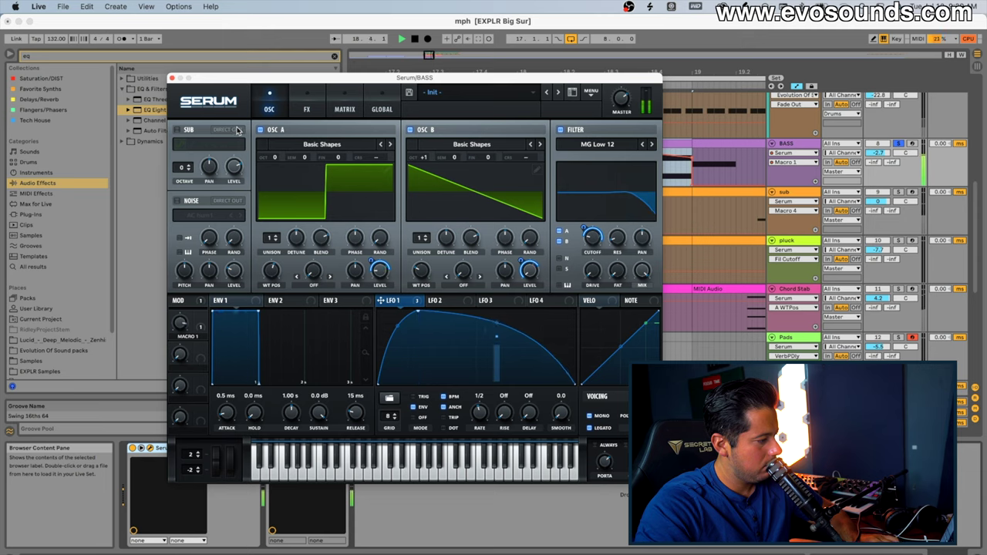
{"action": "left_click_drag", "start_coordinate": [521, 260], "coordinate": [519, 268]}
{"action": "key", "text": "space"}
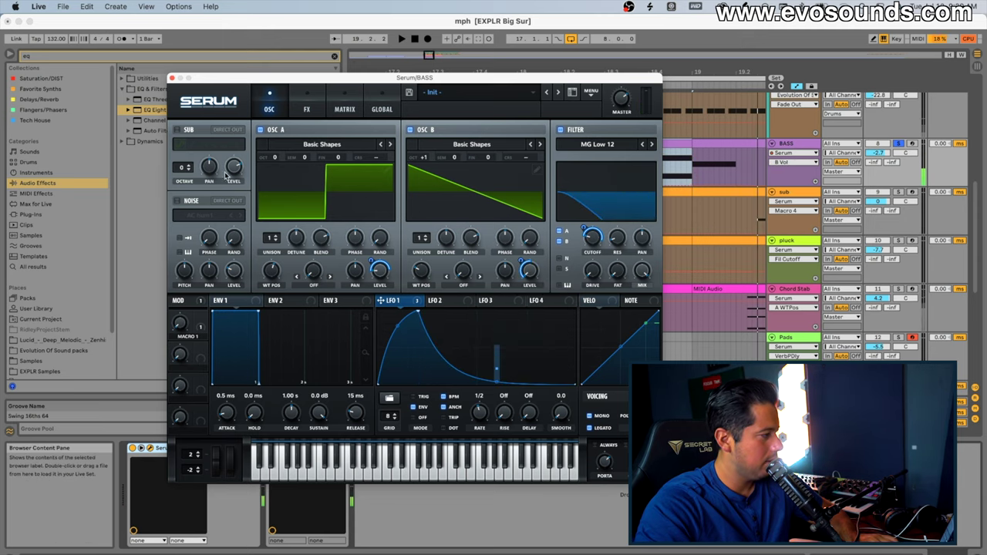
- Close Serum, unsolo the BASS track, and play the bass together with the full mix
{"action": "left_click", "coordinate": [172, 79]}
{"action": "key", "text": "space"}
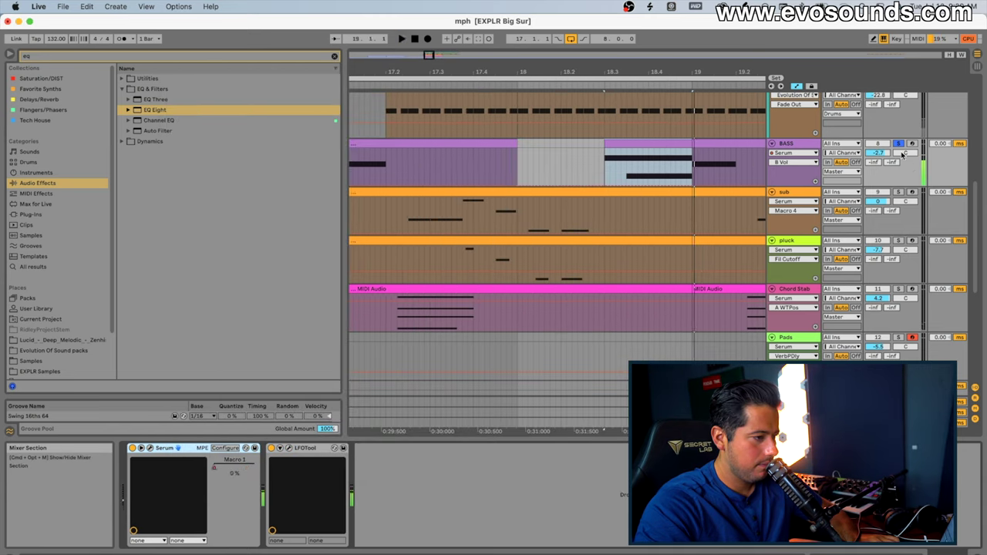
{"action": "key", "text": "space"}
{"action": "left_click", "coordinate": [899, 145]}
{"action": "key", "text": "space"}
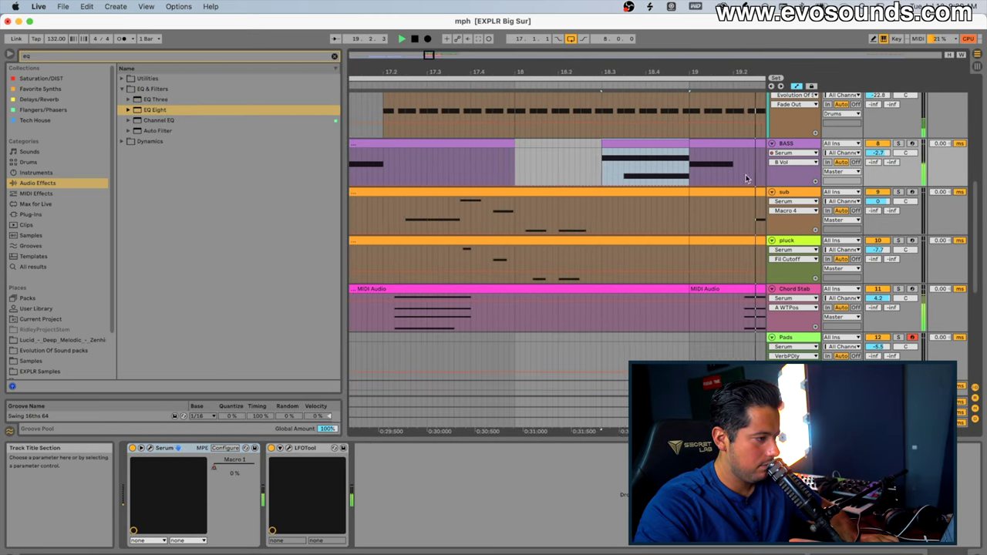
- Adjust the portamento time in the BASS track's Serum, play it in the mix, and close the plug-in window
{"action": "left_click", "coordinate": [178, 449]}
{"action": "left_click_drag", "start_coordinate": [609, 468], "coordinate": [608, 461]}
{"action": "key", "text": "space"}
{"action": "key", "text": "space"}
{"action": "key", "text": "space"}
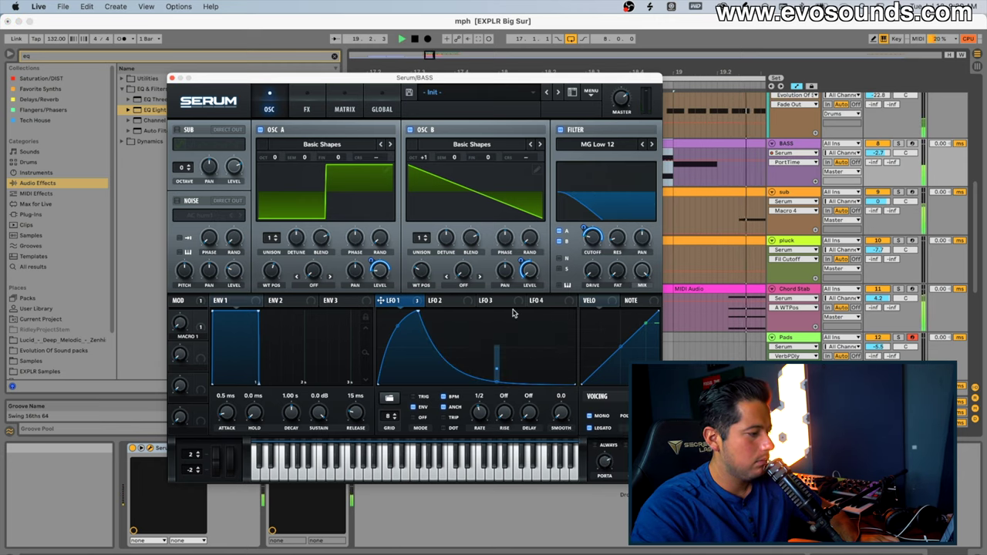
{"action": "left_click", "coordinate": [172, 79]}
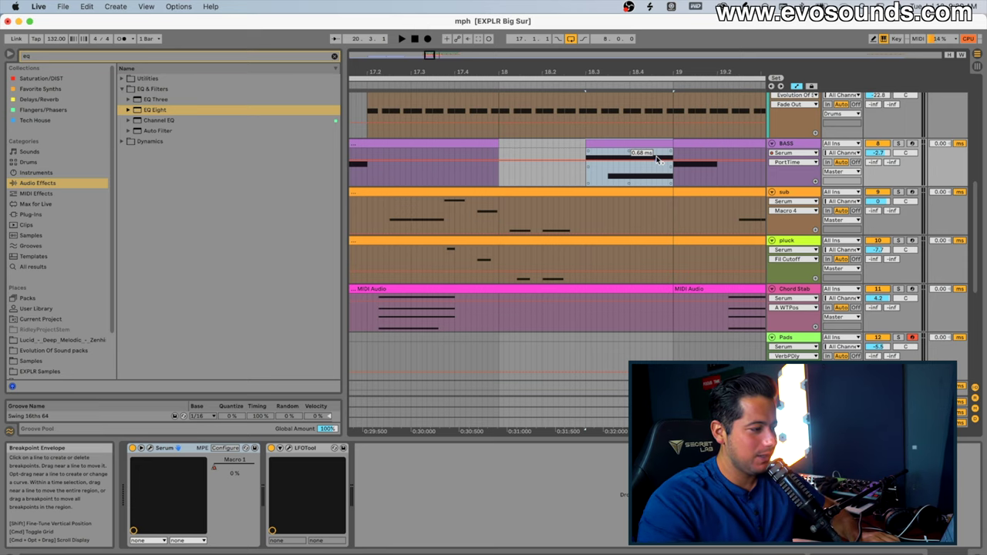
- Solo the BASS track, reopen its Serum, and assign Macro 2 to the X position of LFO 1's peak point
{"action": "left_click", "coordinate": [898, 143]}
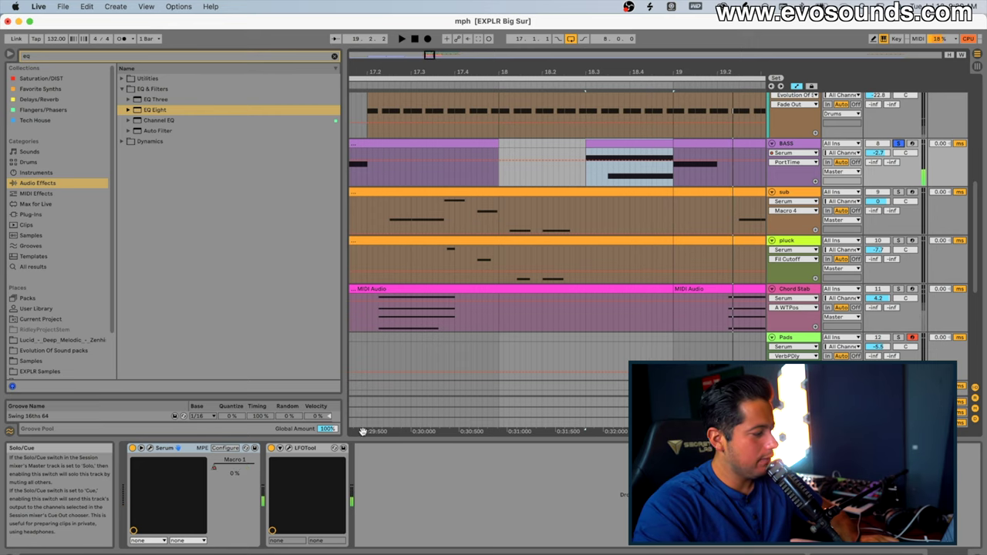
{"action": "left_click", "coordinate": [149, 449]}
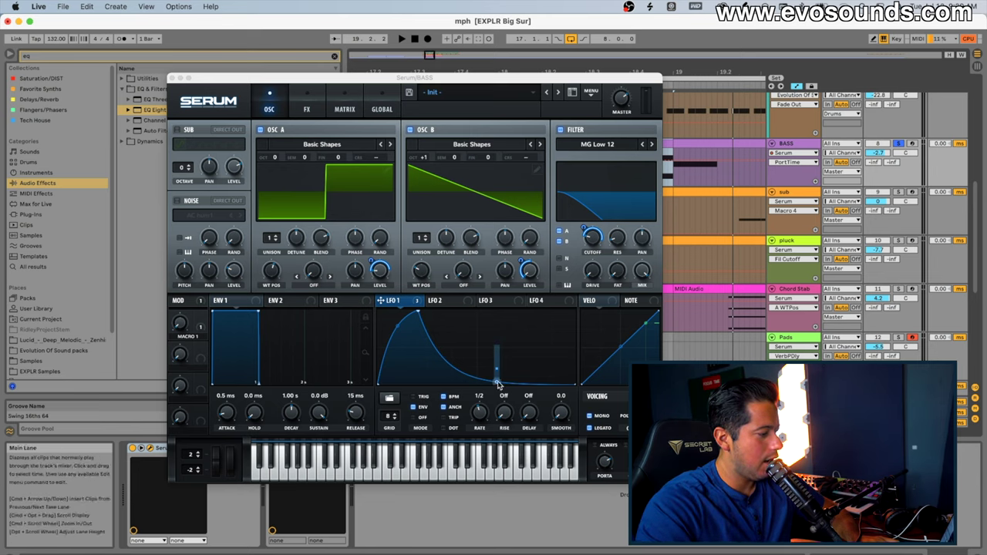
{"action": "left_click", "coordinate": [180, 322]}
{"action": "left_click", "coordinate": [181, 323]}
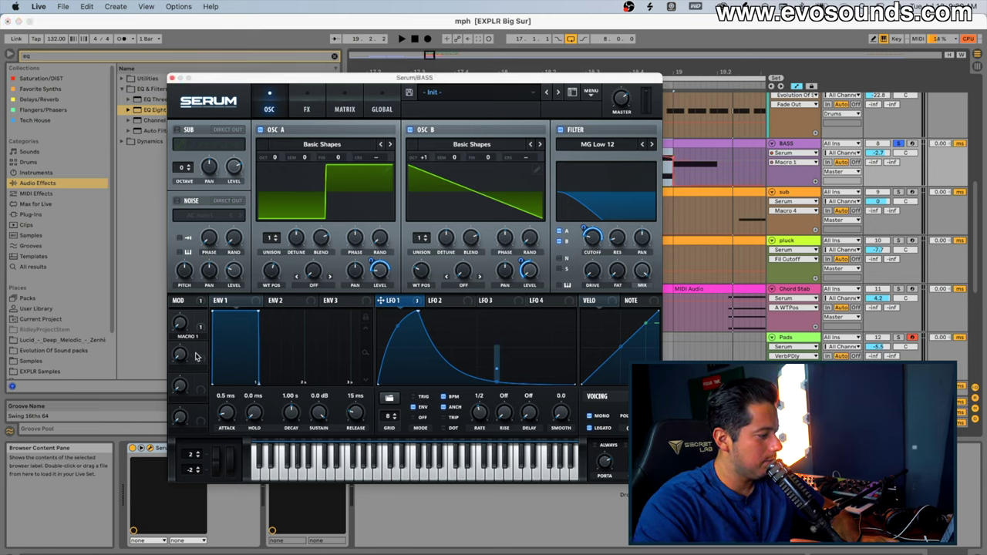
{"action": "left_click_drag", "start_coordinate": [328, 322], "coordinate": [413, 316]}
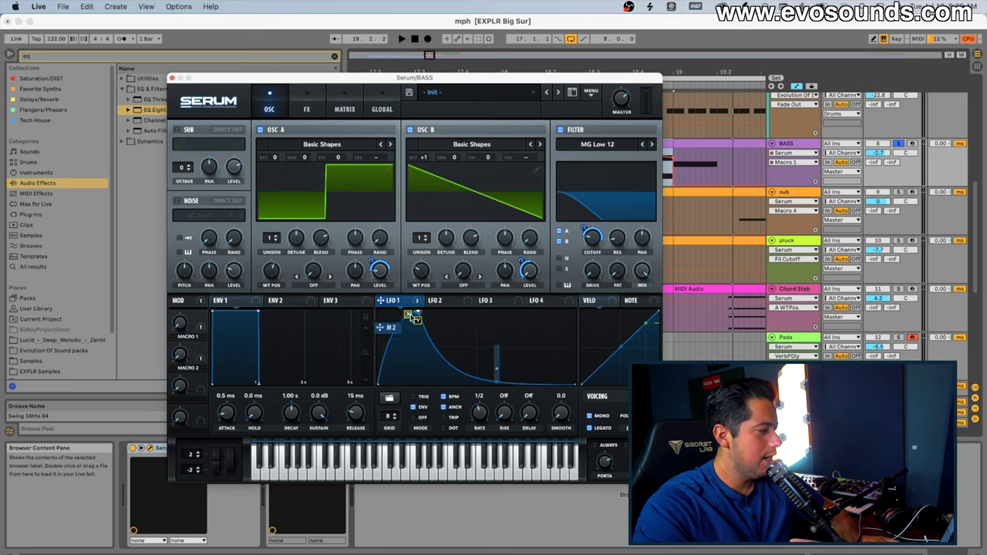
- Try turning Macro 2 up to 35% while the soloed bass plays
{"action": "key", "text": "space"}
{"action": "left_click_drag", "start_coordinate": [214, 298], "coordinate": [195, 365]}
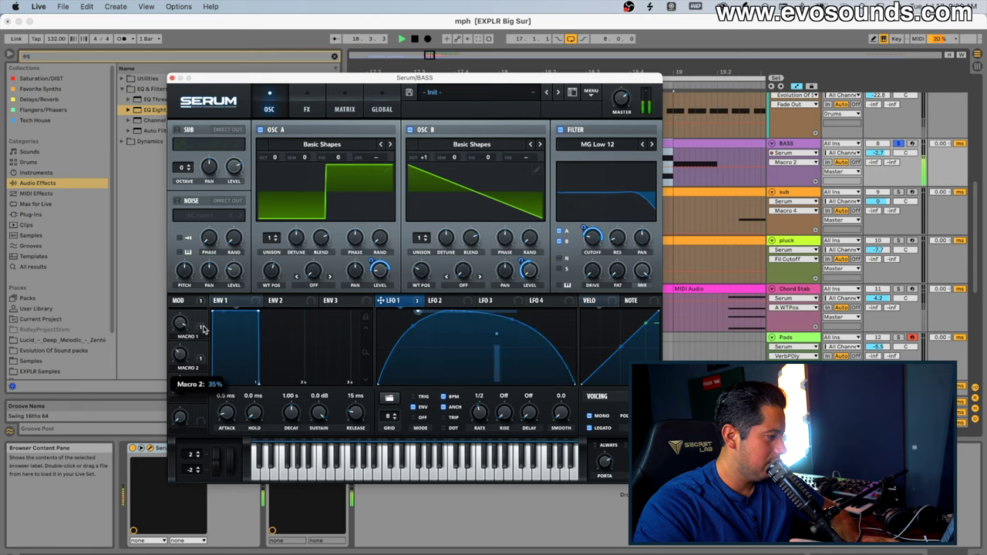
{"action": "key", "text": "space"}
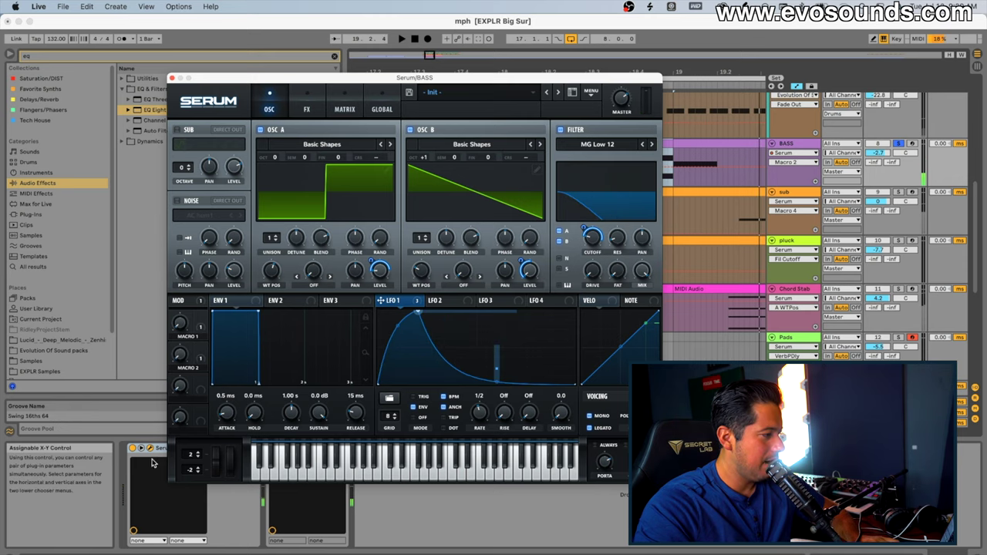
- Play the BASS clip from bar 17 while raising Macro 2 to delay LFO 1's peak, and close Serum
{"action": "left_click_drag", "start_coordinate": [368, 79], "coordinate": [406, 164]}
{"action": "left_click", "coordinate": [403, 145]}
{"action": "key", "text": "space"}
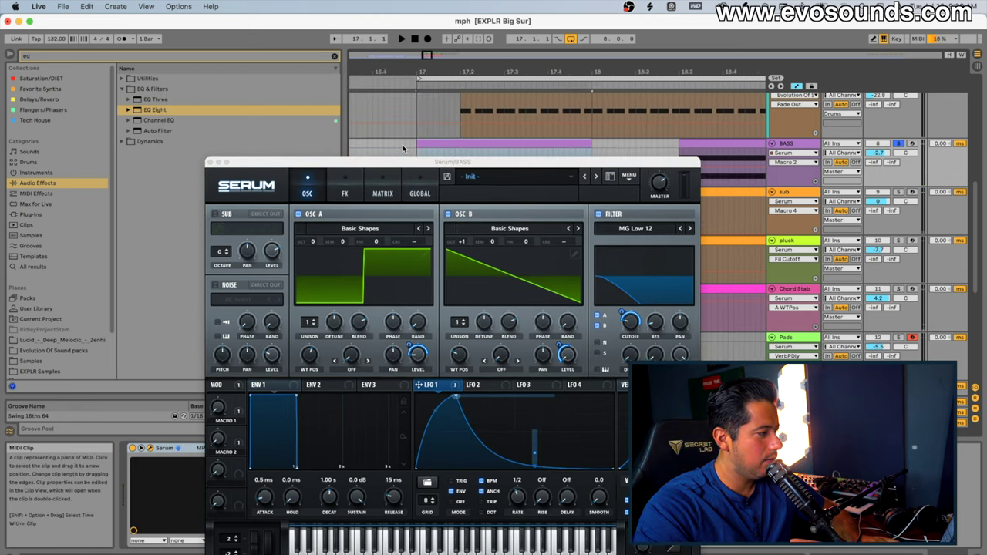
{"action": "key", "text": "space"}
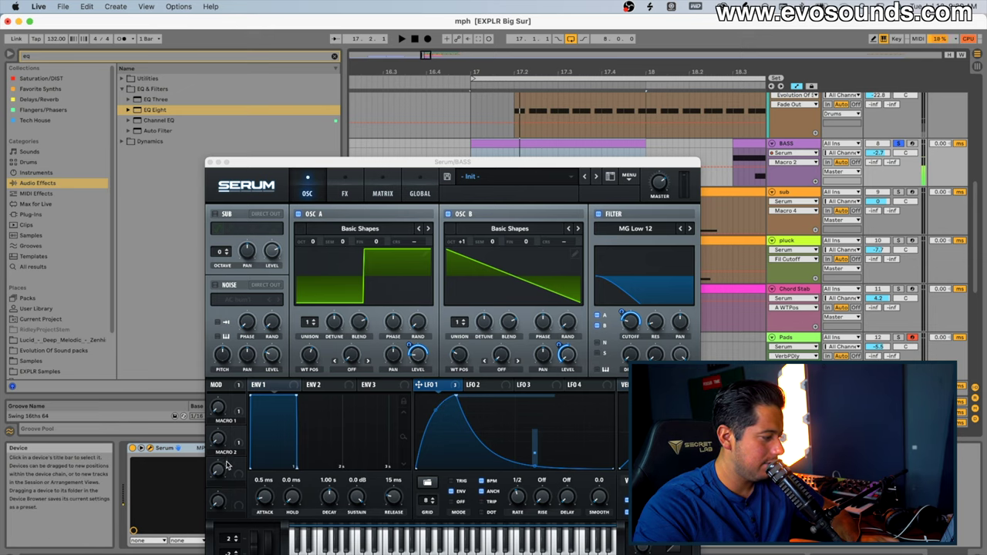
{"action": "left_click_drag", "start_coordinate": [219, 439], "coordinate": [246, 385]}
{"action": "key", "text": "space"}
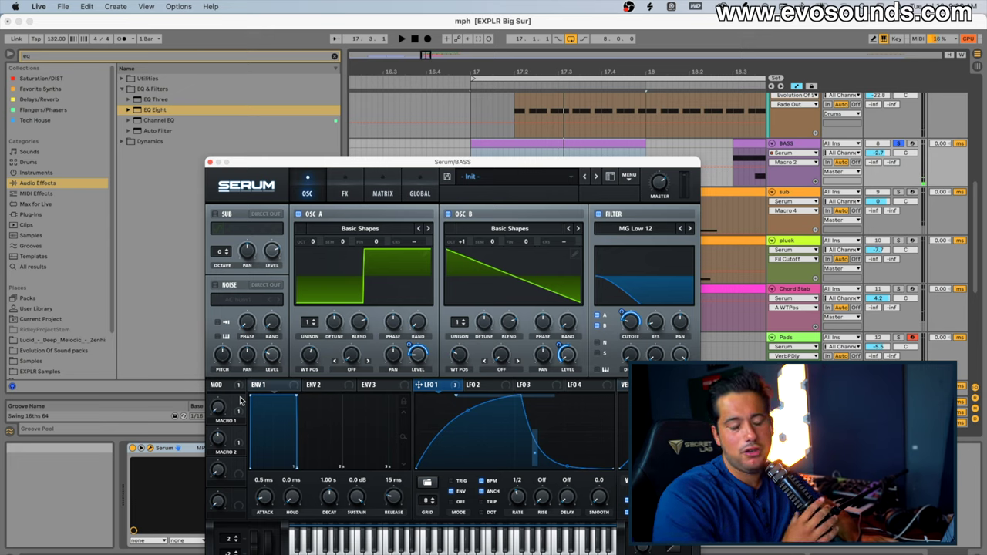
{"action": "mouse_move", "coordinate": [240, 400]}
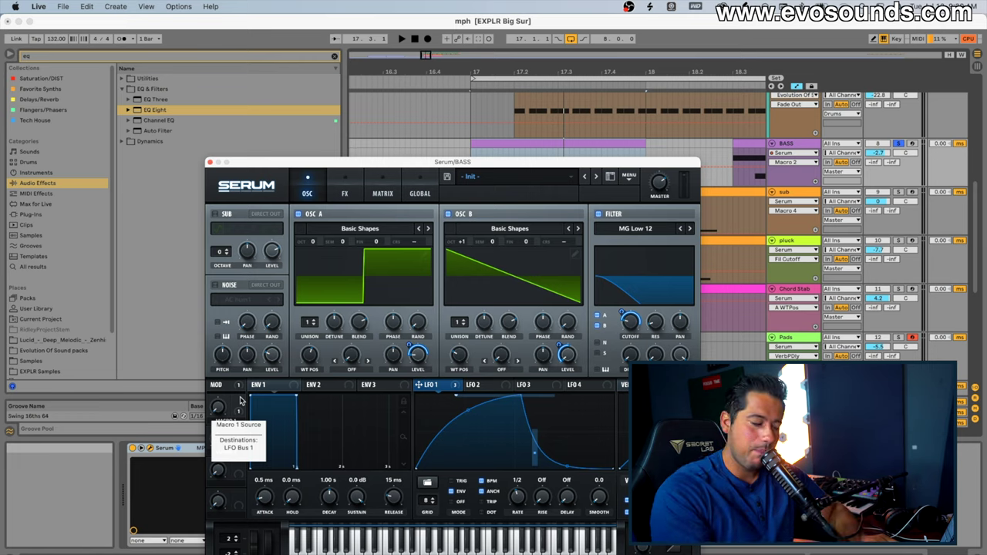
{"action": "left_click", "coordinate": [210, 164]}
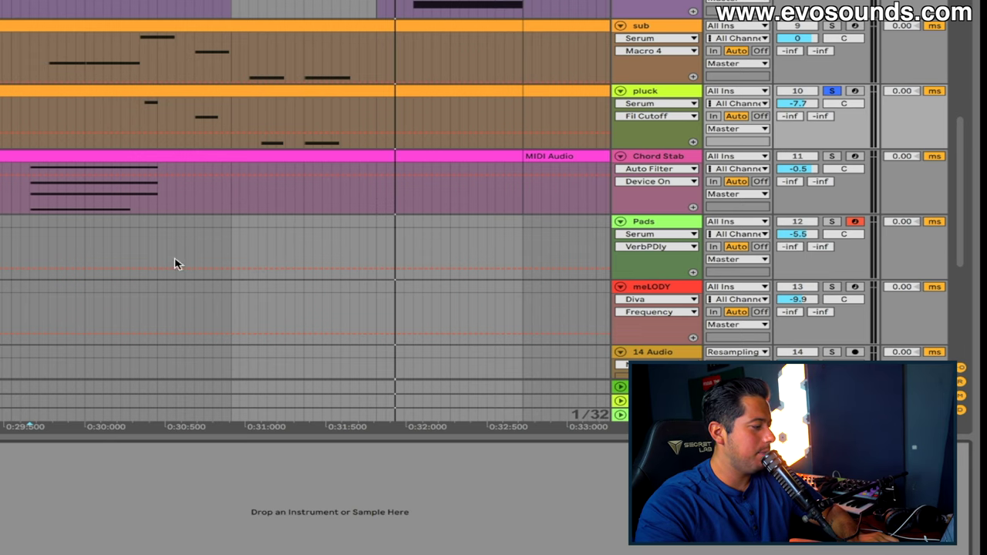
- Examine the G#0, D#1, B0 and E0 notes in the sub clip's piano roll
{"action": "key", "text": "super+alt+p"}
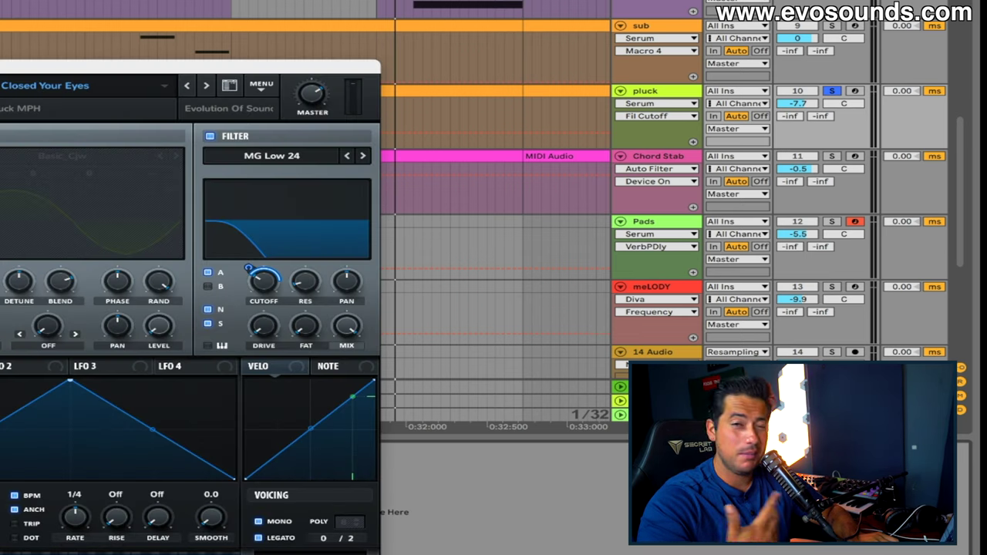
{"action": "double_click", "coordinate": [149, 53]}
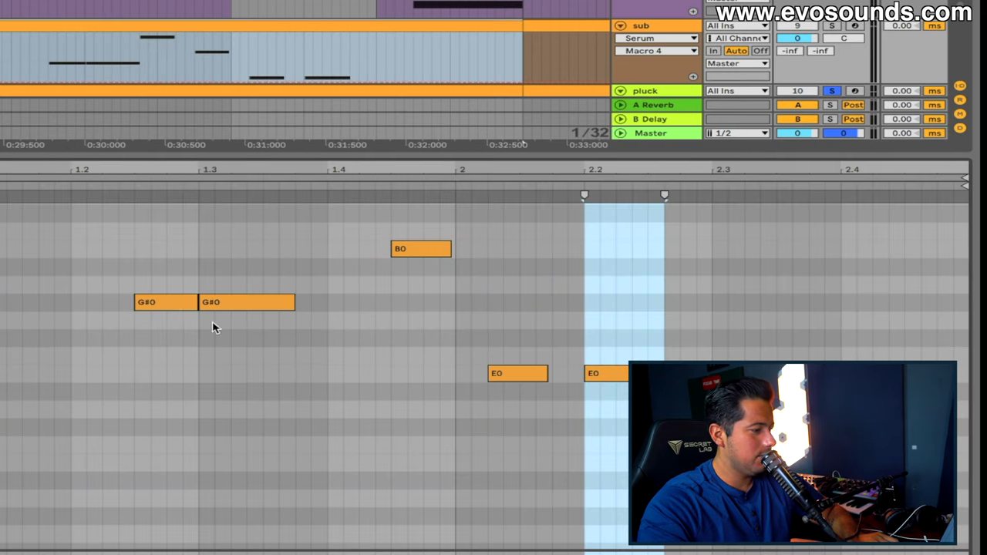
{"action": "scroll", "coordinate": [168, 315], "scroll_direction": "up", "scroll_amount": 5}
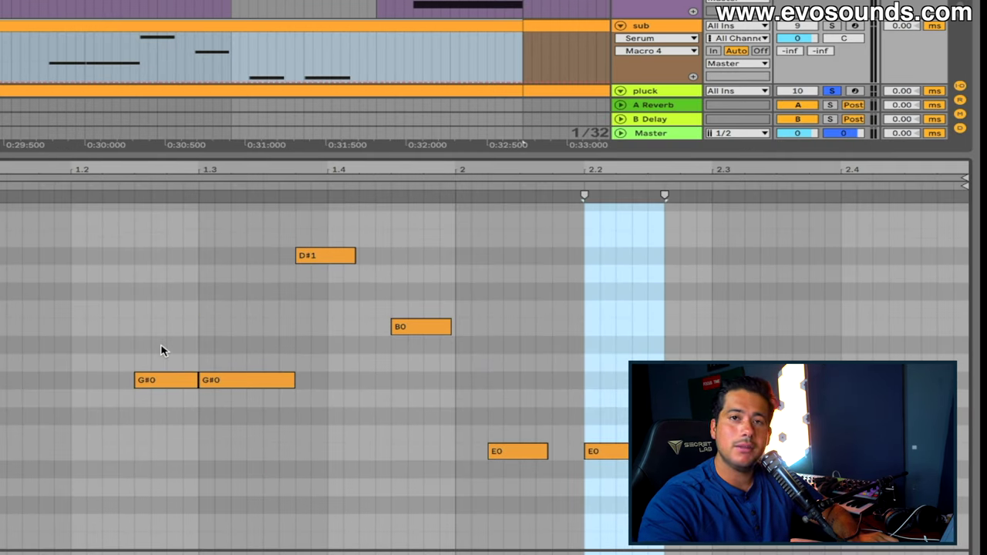
{"action": "left_click", "coordinate": [236, 381]}
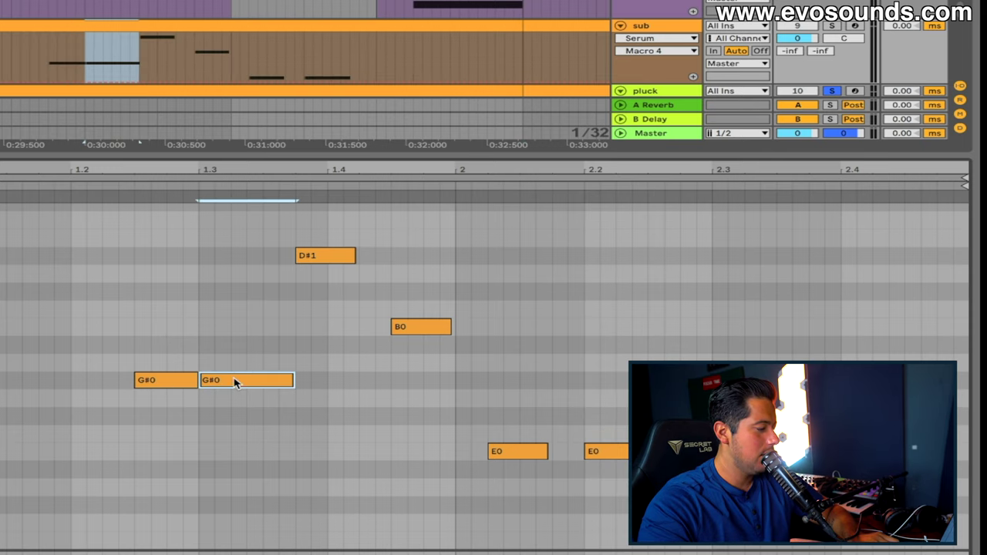
{"action": "left_click", "coordinate": [319, 256]}
{"action": "left_click", "coordinate": [408, 326]}
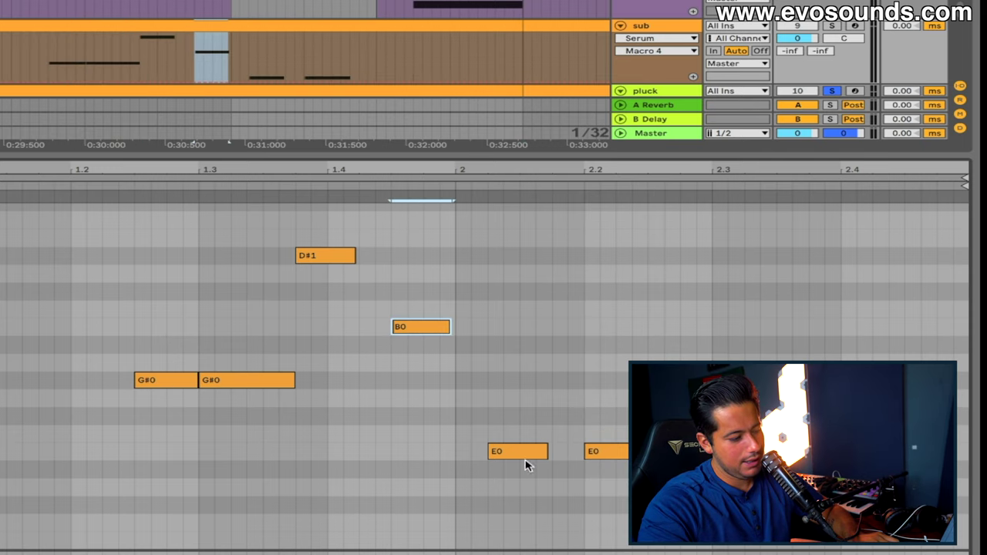
{"action": "left_click", "coordinate": [618, 452]}
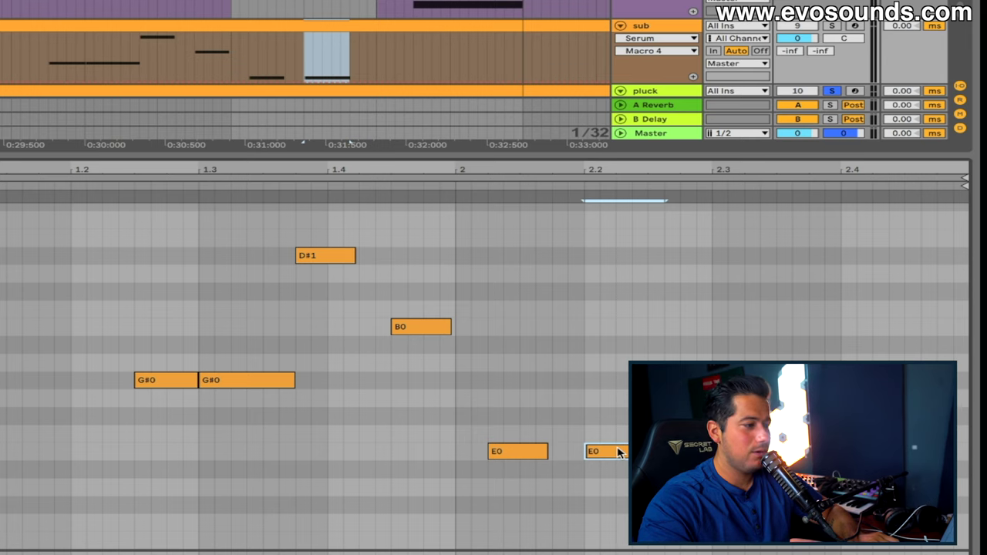
{"action": "scroll", "coordinate": [639, 89], "scroll_direction": "down", "scroll_amount": 1}
- Play the soloed pluck track and inspect the effects chain of its Serum patch
{"action": "double_click", "coordinate": [649, 71]}
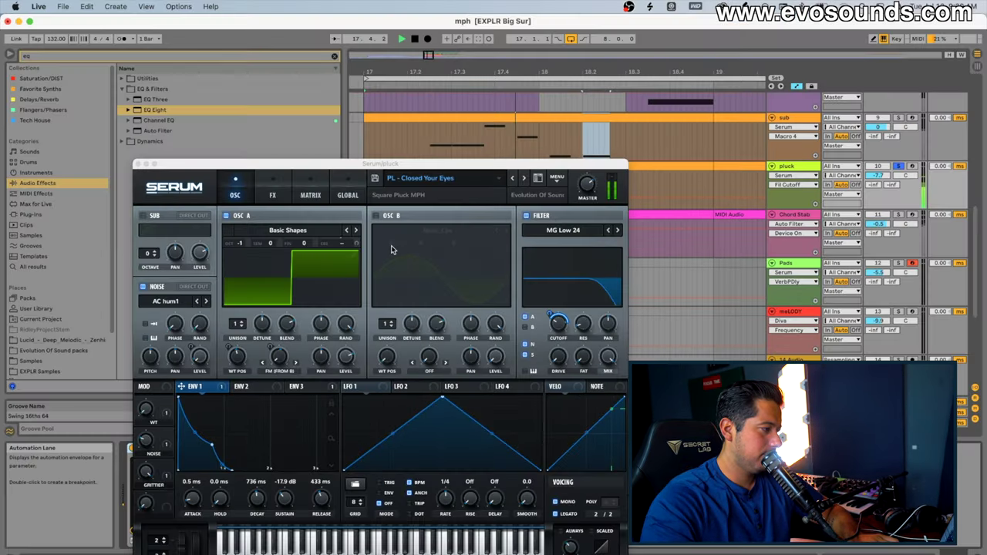
{"action": "left_click", "coordinate": [273, 195]}
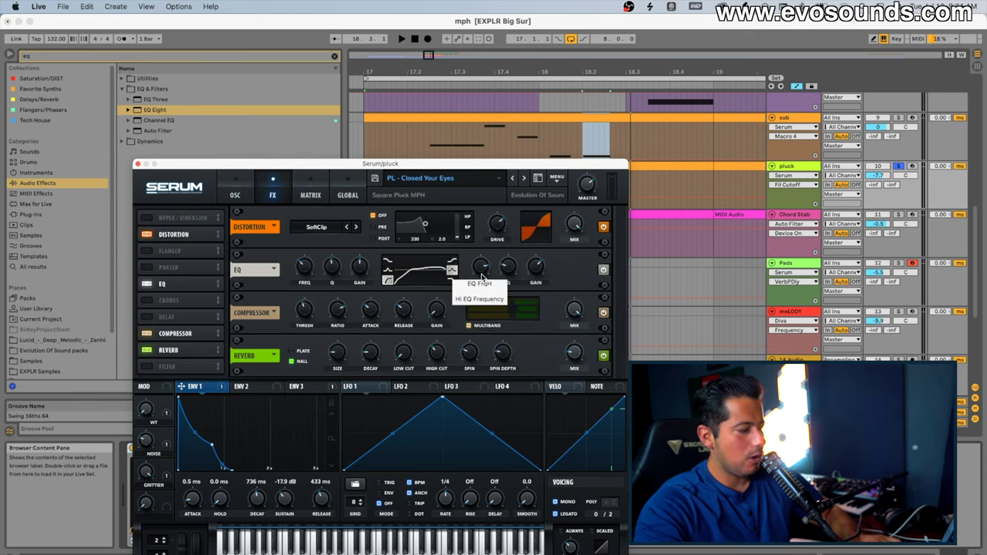
{"action": "left_click", "coordinate": [233, 196]}
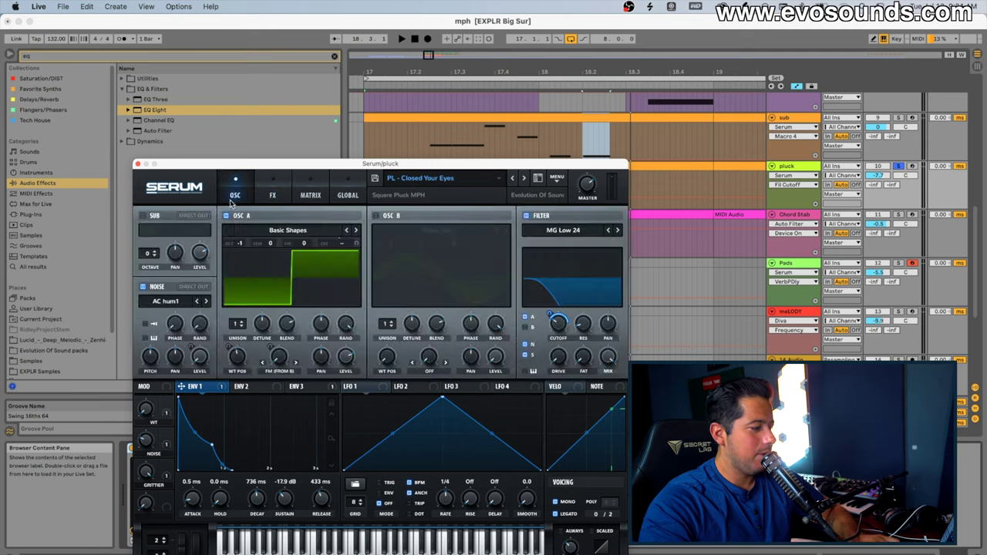
- Initialize the pluck's Serum preset and set oscillator A to the square wave of the Basic Shapes wavetable
{"action": "left_click", "coordinate": [552, 178]}
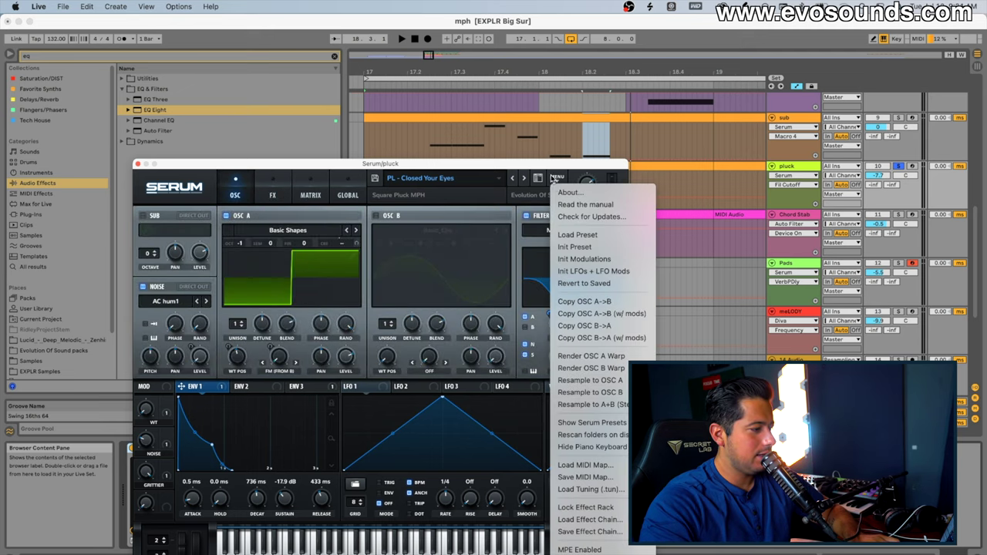
{"action": "left_click", "coordinate": [586, 253]}
{"action": "left_click", "coordinate": [290, 232]}
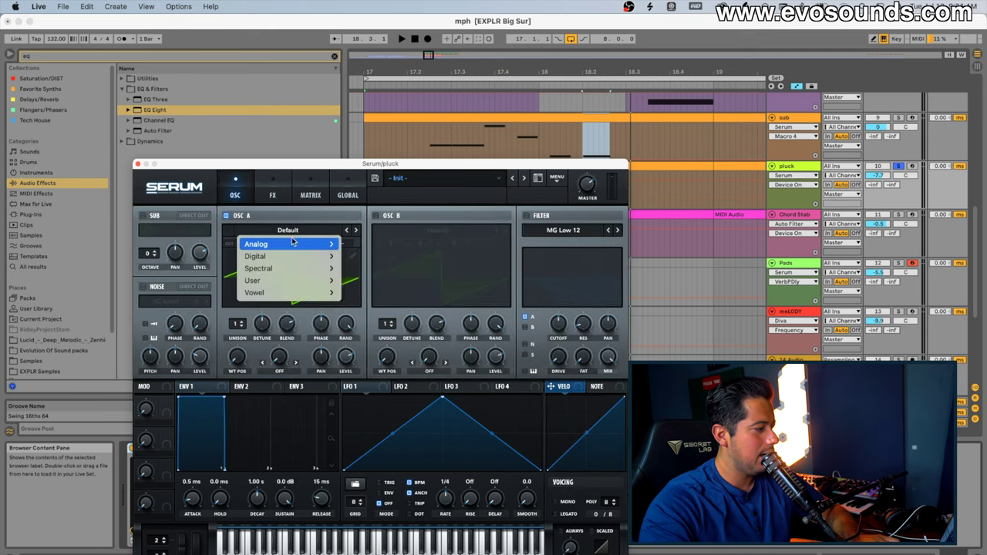
{"action": "mouse_move", "coordinate": [293, 243]}
{"action": "left_click", "coordinate": [377, 125]}
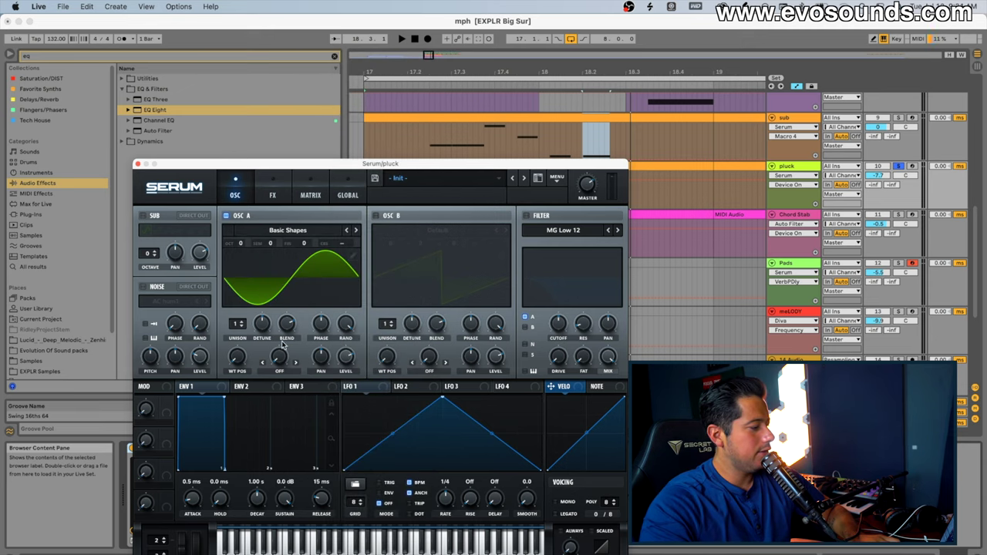
{"action": "left_click_drag", "start_coordinate": [251, 359], "coordinate": [260, 312]}
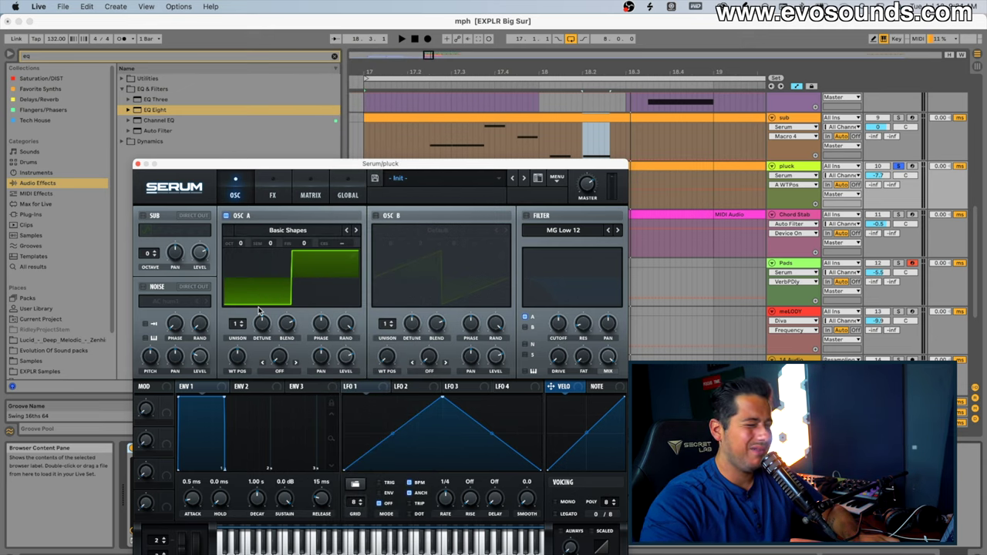
- Enable the MG Low 12 filter with a lowered cutoff modulated by Env 1, using -10.8 dB sustain and 140 ms release
{"action": "left_click", "coordinate": [539, 219]}
{"action": "left_click_drag", "start_coordinate": [560, 327], "coordinate": [557, 339]}
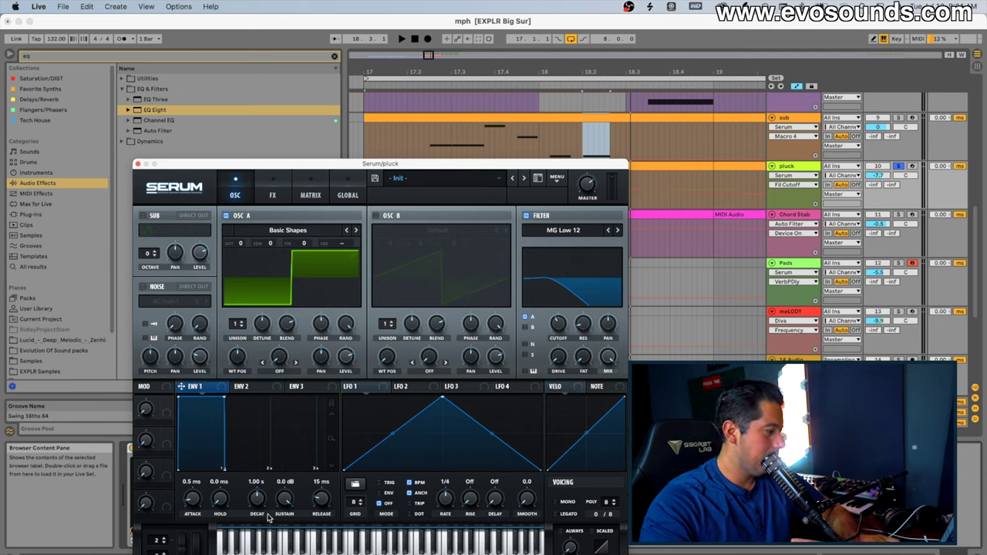
{"action": "left_click_drag", "start_coordinate": [282, 503], "coordinate": [266, 544]}
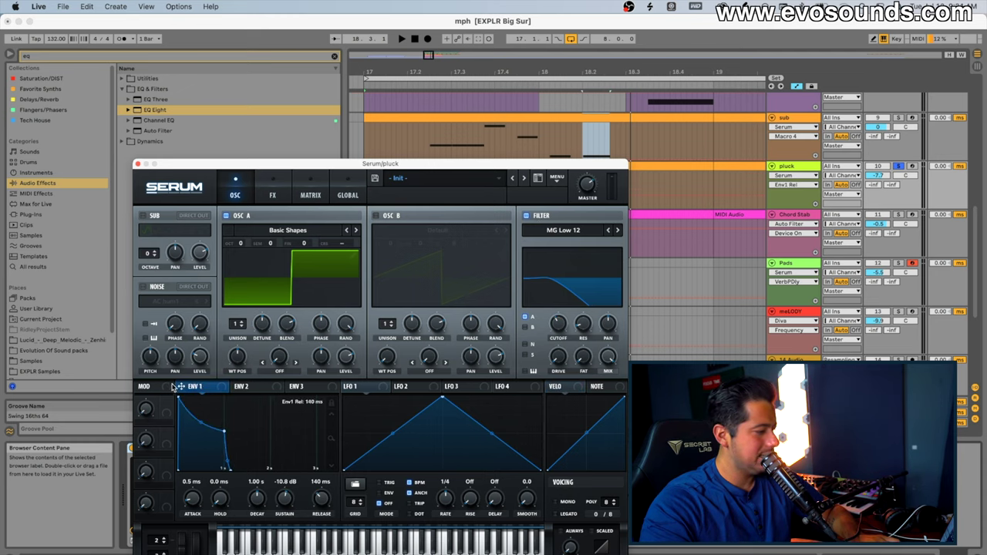
{"action": "left_click_drag", "start_coordinate": [559, 324], "coordinate": [551, 347]}
- Arm the pluck track for playing test notes and set Env 1's release to 444 ms
{"action": "left_click", "coordinate": [912, 167]}
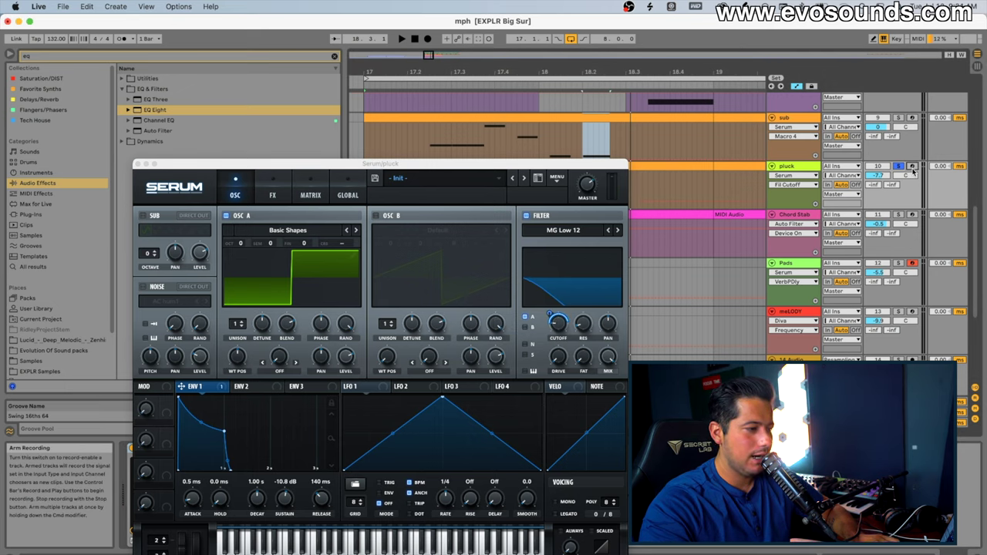
{"action": "left_click_drag", "start_coordinate": [322, 499], "coordinate": [325, 489]}
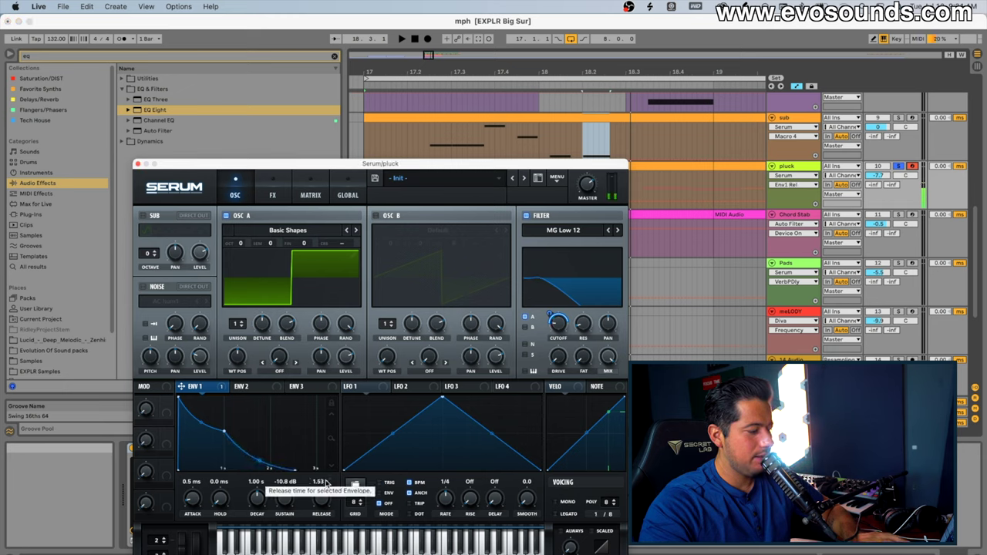
{"action": "left_click_drag", "start_coordinate": [328, 496], "coordinate": [319, 513]}
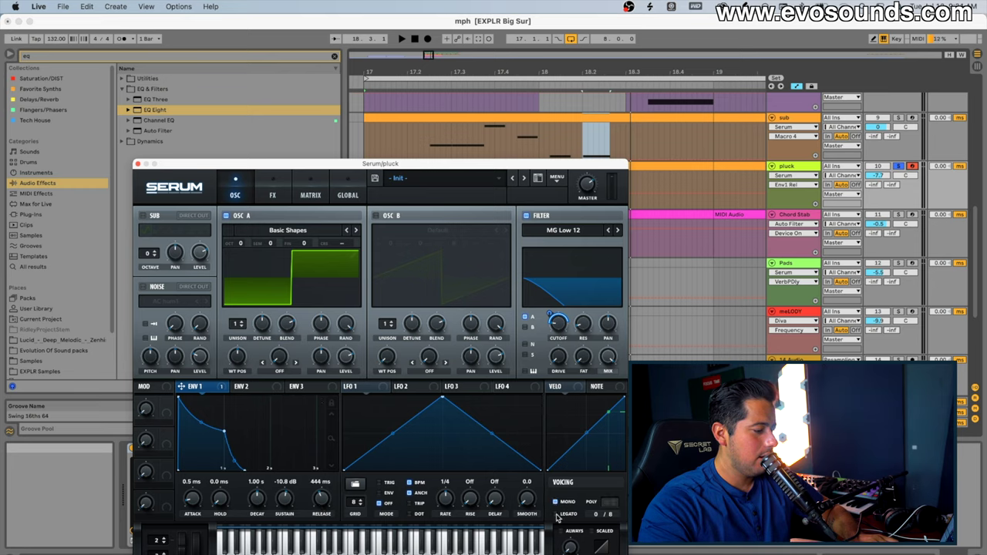
- Enable legato voicing and adjust the portamento time, playing the pluck to hear it
{"action": "left_click_drag", "start_coordinate": [569, 542], "coordinate": [569, 554]}
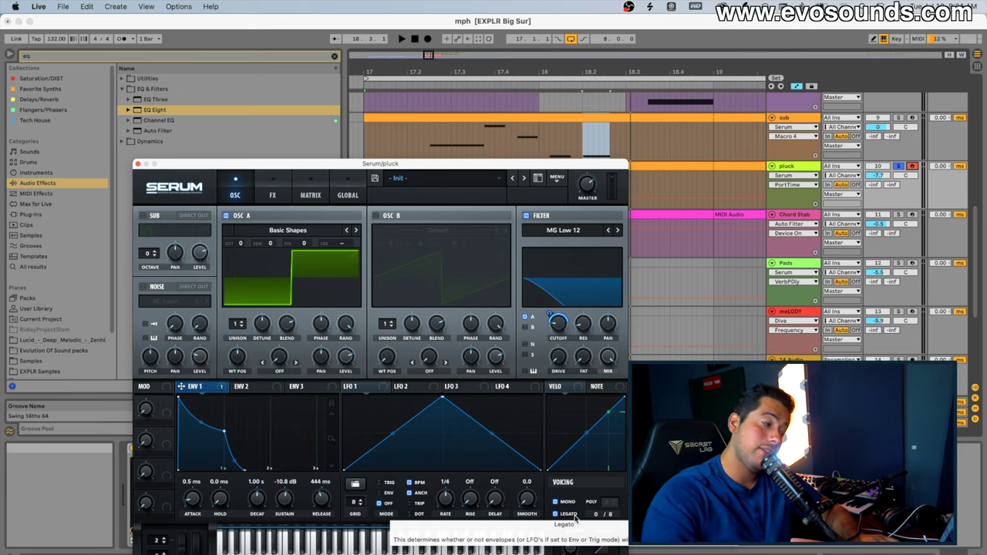
{"action": "key", "text": "space"}
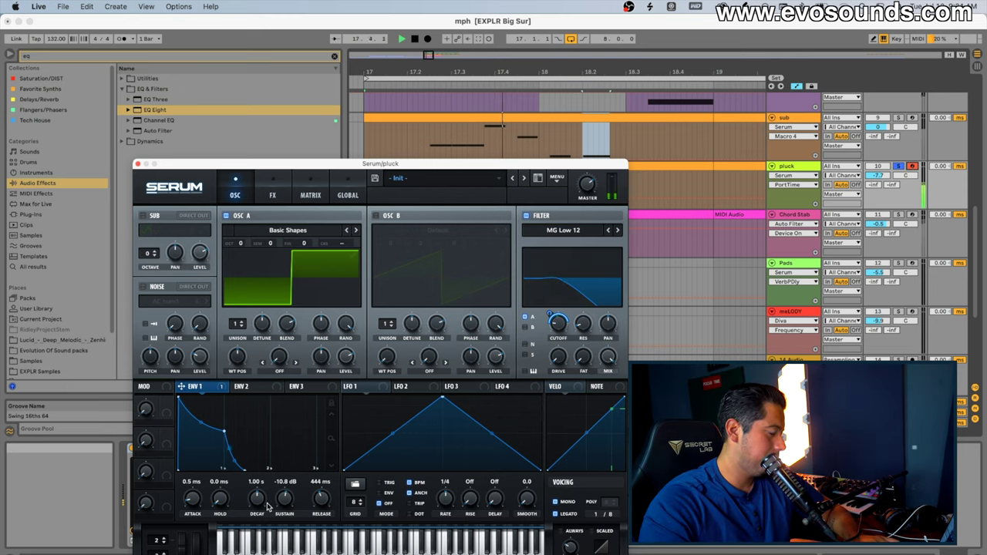
- Set Env 1's decay to 366 ms and oscillator A's octave to -1 while auditioning the pluck
{"action": "left_click_drag", "start_coordinate": [264, 506], "coordinate": [259, 514]}
{"action": "key", "text": "space"}
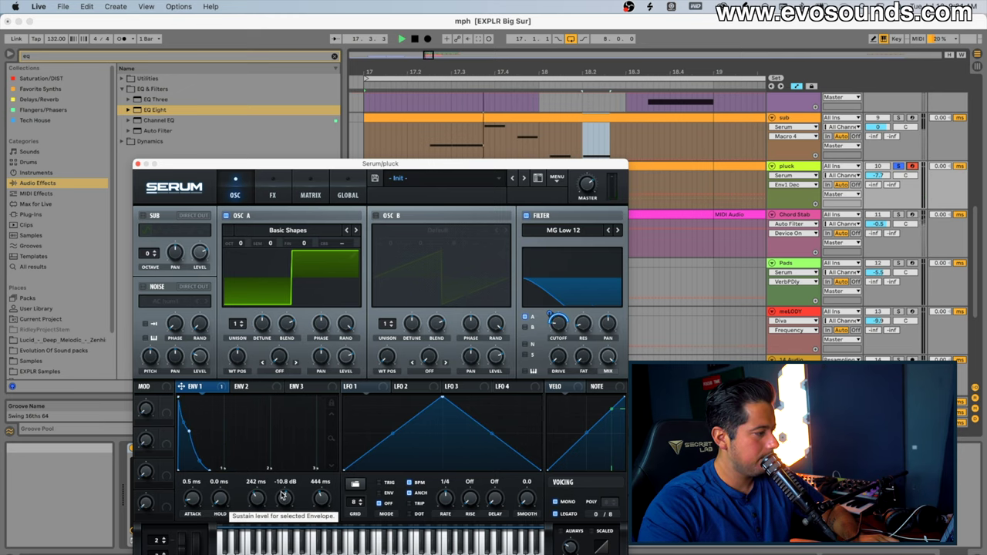
{"action": "left_click_drag", "start_coordinate": [255, 498], "coordinate": [250, 502]}
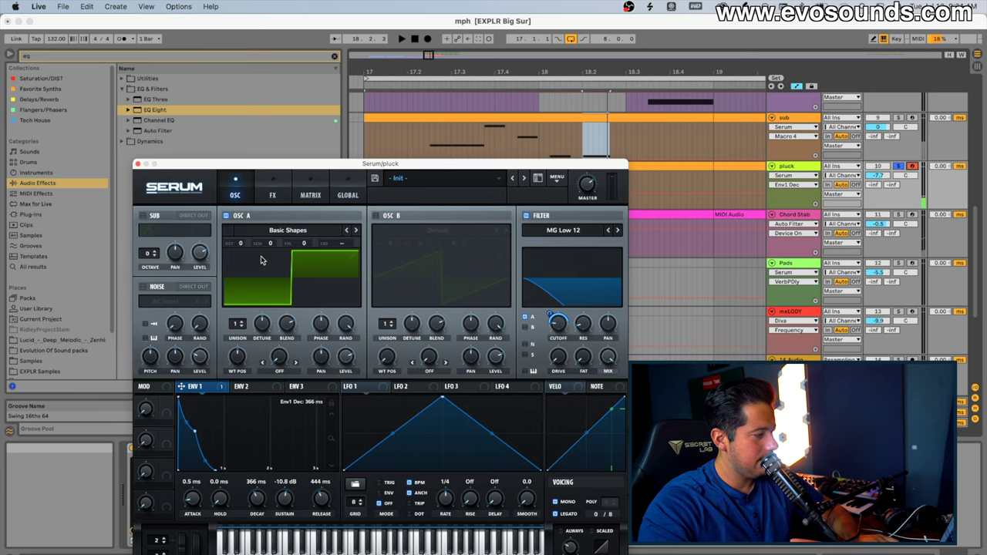
{"action": "left_click_drag", "start_coordinate": [241, 245], "coordinate": [239, 257]}
{"action": "key", "text": "space"}
{"action": "left_click", "coordinate": [324, 325]}
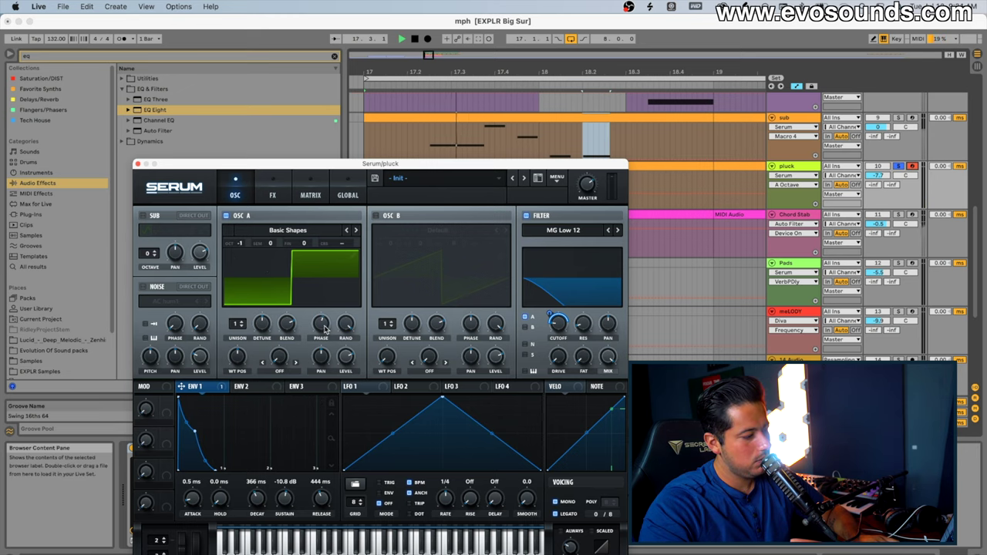
- Enable the Tube distortion effect in the pluck patch and set its drive to 73%
{"action": "left_click", "coordinate": [273, 195]}
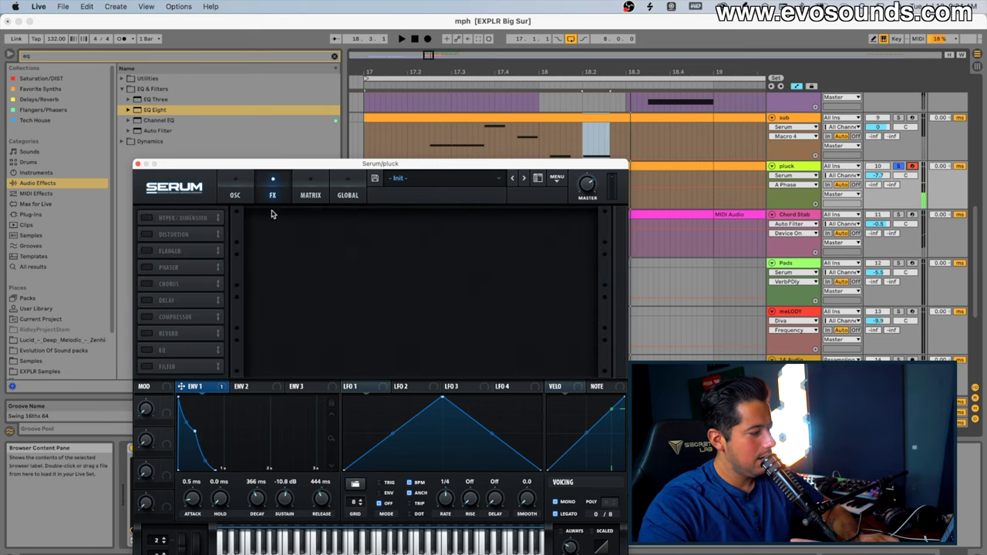
{"action": "left_click", "coordinate": [148, 235]}
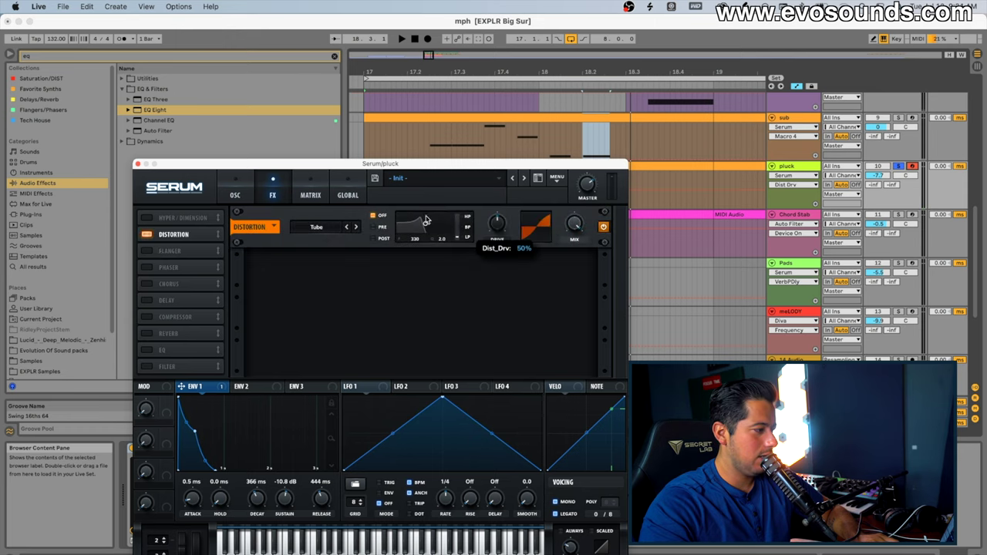
{"action": "left_click", "coordinate": [316, 227]}
{"action": "left_click", "coordinate": [314, 240]}
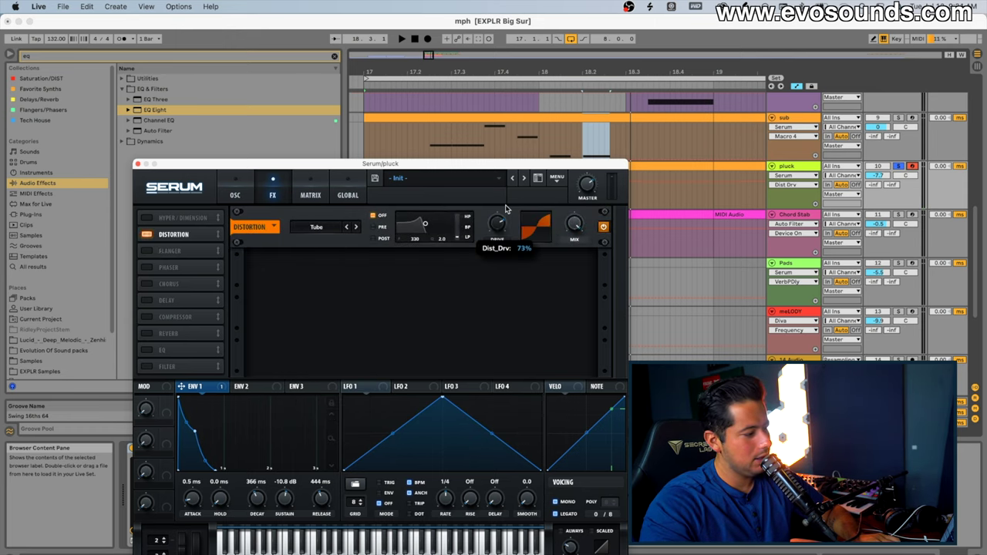
- Enable the Hall reverb in the effects chain and adjust its size while the pluck plays
{"action": "left_click", "coordinate": [148, 333]}
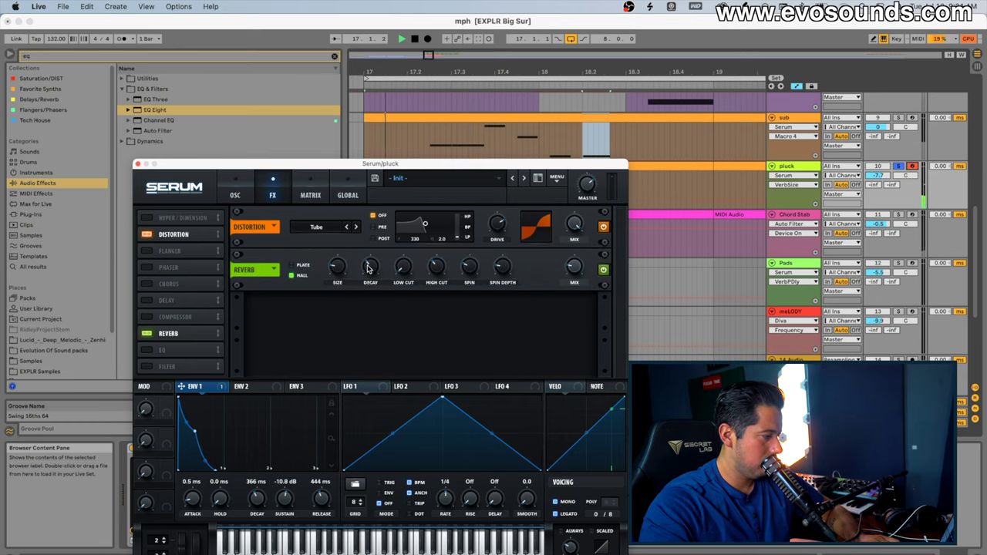
{"action": "scroll", "coordinate": [794, 201], "scroll_direction": "up", "scroll_amount": 2}
{"action": "key", "text": "space"}
- Solo the BASS track alongside the pluck and play both together
{"action": "left_click", "coordinate": [899, 164], "text": "super"}
{"action": "left_click_drag", "start_coordinate": [475, 166], "coordinate": [473, 188]}
{"action": "left_click", "coordinate": [465, 160]}
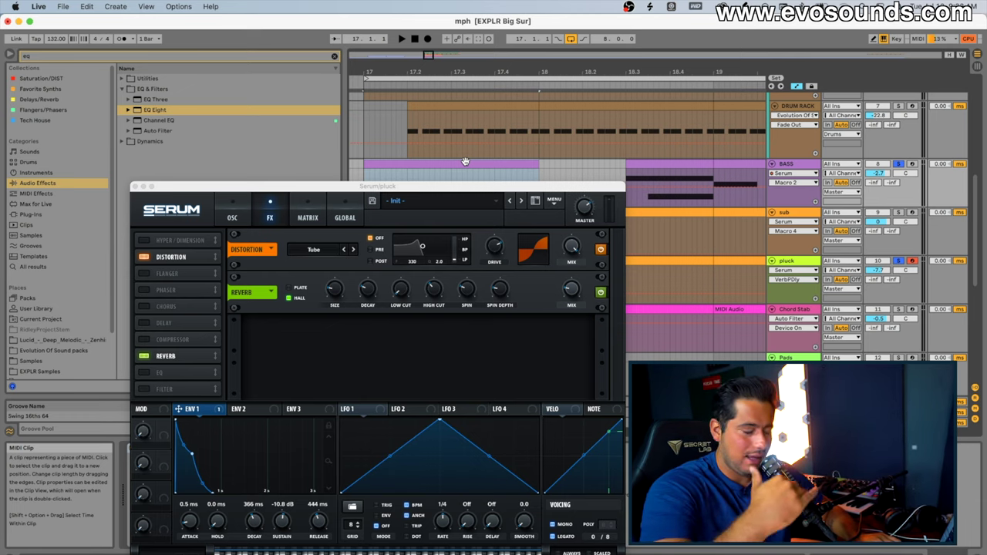
{"action": "key", "text": "space"}
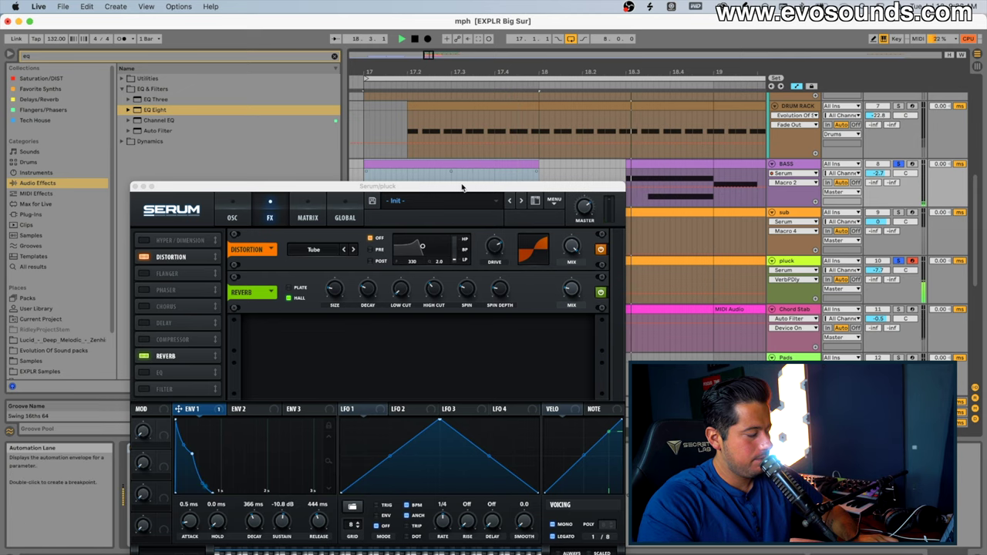
{"action": "key", "text": "space"}
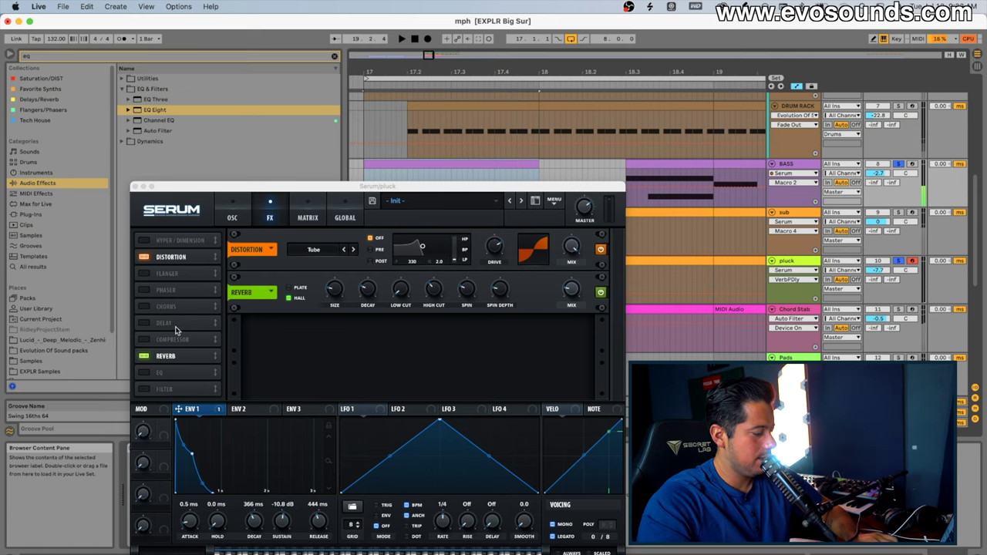
- Try a multiband compressor with an adjusted threshold between the distortion and reverb
{"action": "key", "text": "space"}
{"action": "left_click", "coordinate": [166, 339]}
{"action": "key", "text": "space"}
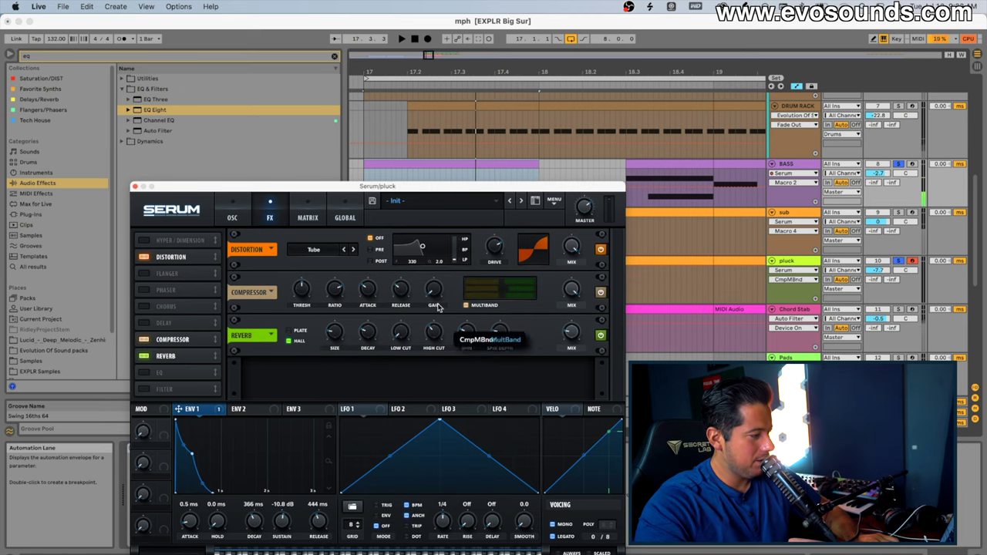
{"action": "left_click_drag", "start_coordinate": [304, 294], "coordinate": [302, 302]}
{"action": "key", "text": "space"}
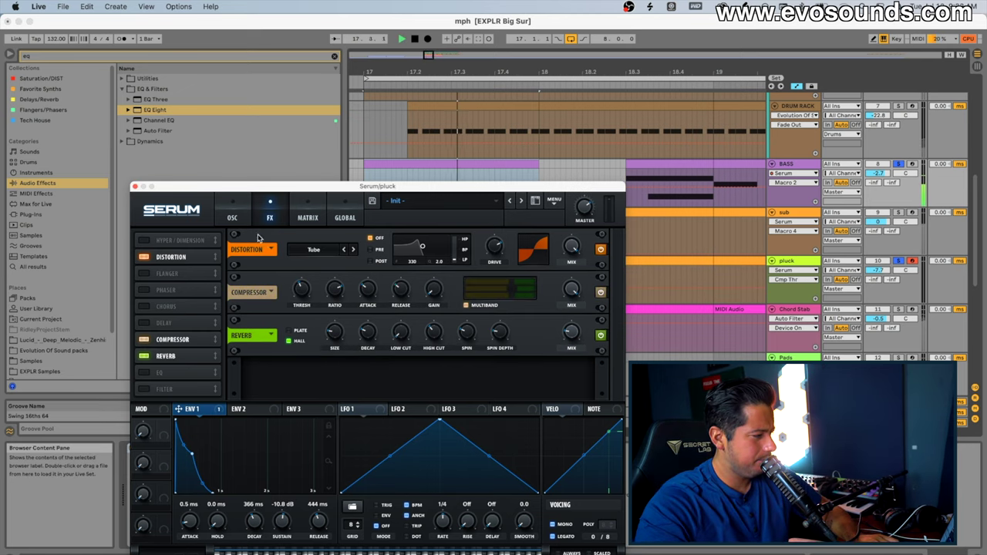
- Give Env 3 a 56 ms decay, assign it to oscillator A's coarse pitch, and play the result
{"action": "left_click", "coordinate": [233, 218]}
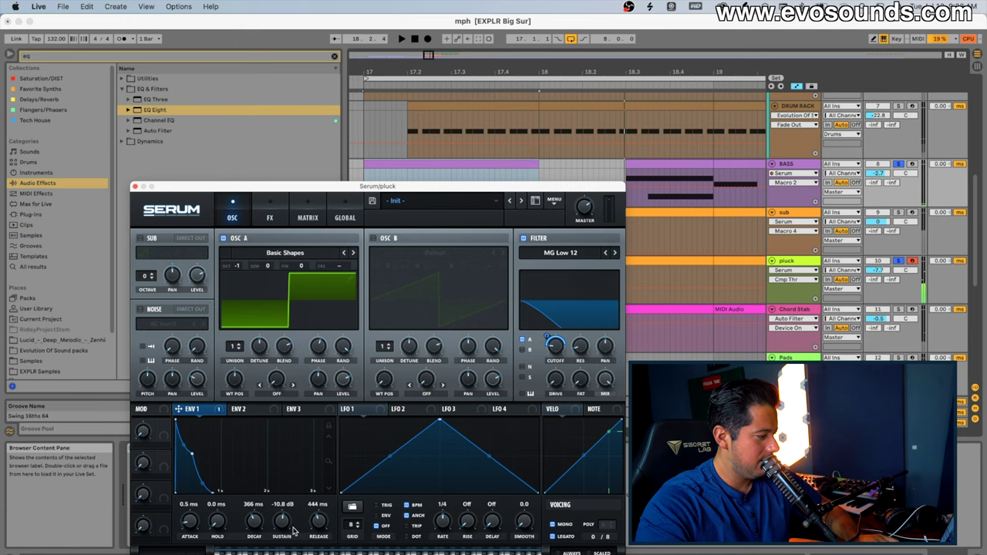
{"action": "left_click", "coordinate": [302, 409]}
{"action": "left_click_drag", "start_coordinate": [254, 522], "coordinate": [247, 542]}
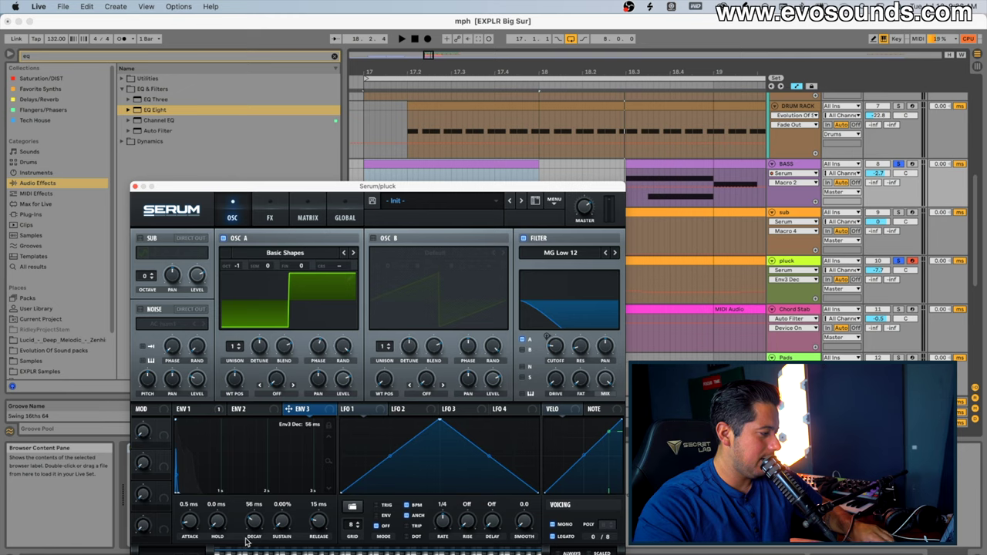
{"action": "left_click_drag", "start_coordinate": [288, 409], "coordinate": [353, 266]}
{"action": "key", "text": "space"}
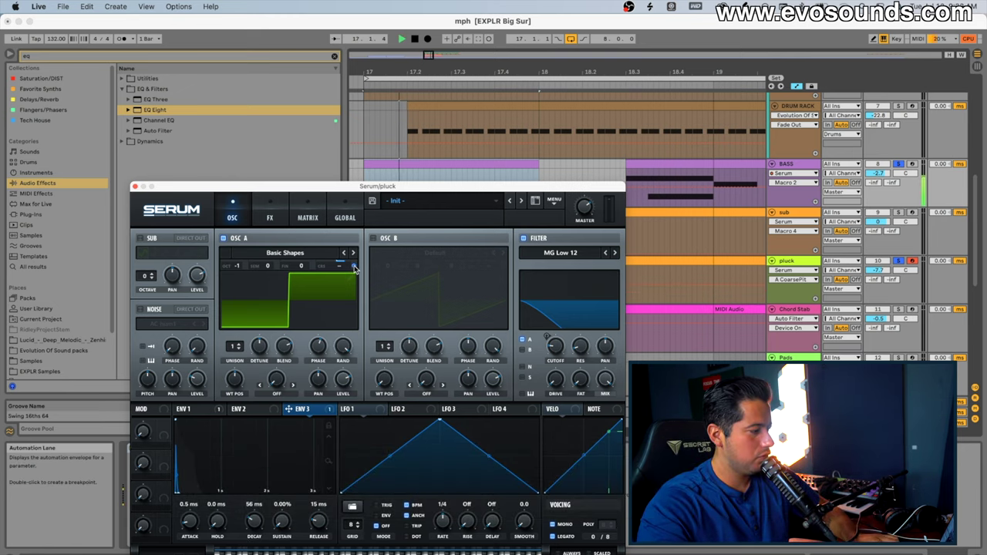
- Shorten Env 3's decay to 25 ms and audition the pluck's pitch transient
{"action": "key", "text": "space"}
{"action": "left_click_drag", "start_coordinate": [254, 524], "coordinate": [254, 527]}
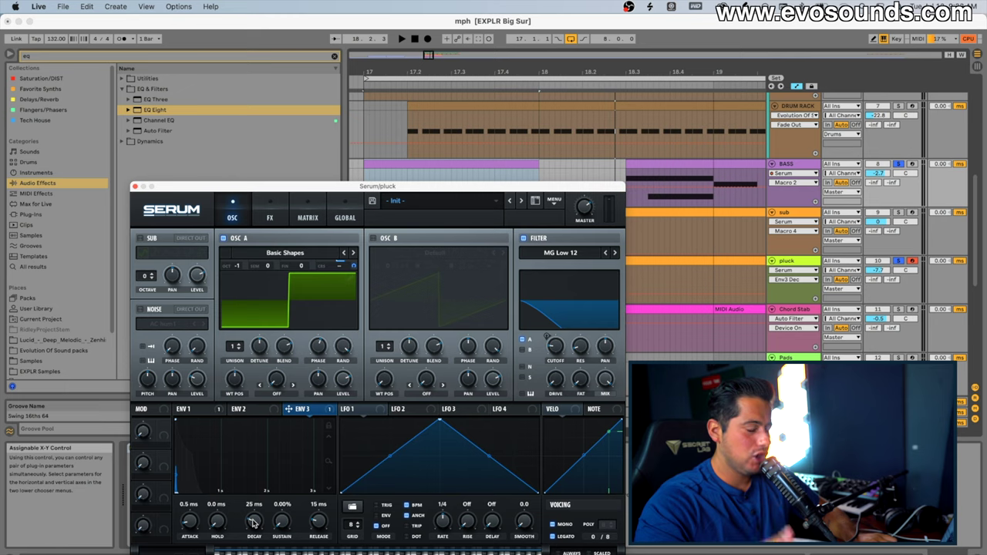
{"action": "key", "text": "space"}
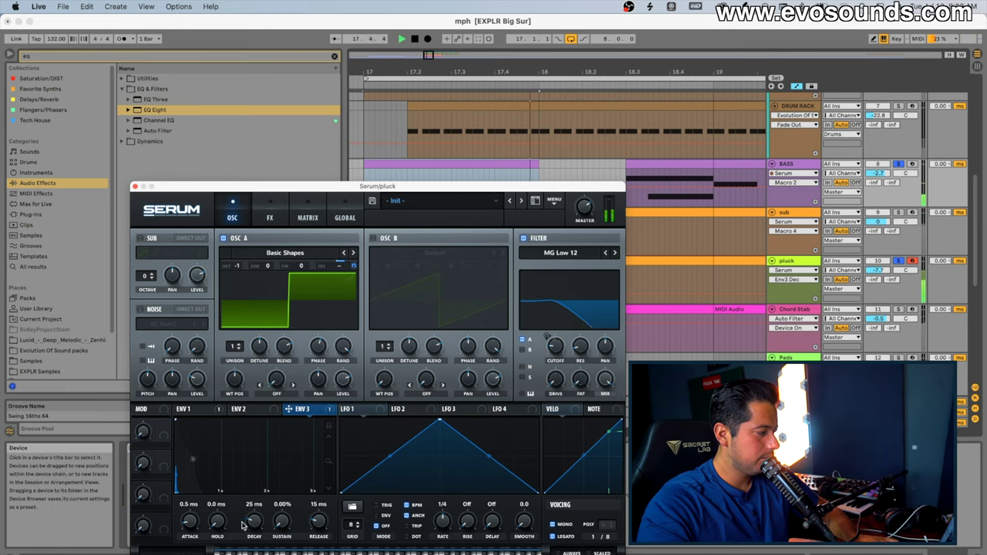
{"action": "key", "text": "space"}
- Switch off the compressor and add an EQ with a low-cut band and a boosted high peak band
{"action": "left_click", "coordinate": [270, 218]}
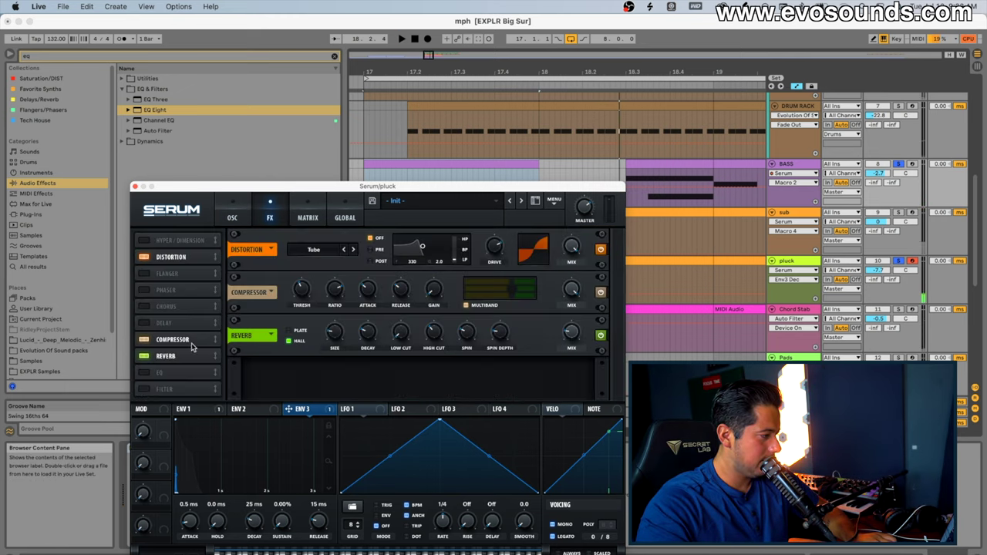
{"action": "left_click", "coordinate": [143, 340]}
{"action": "key", "text": "space"}
{"action": "left_click", "coordinate": [143, 373]}
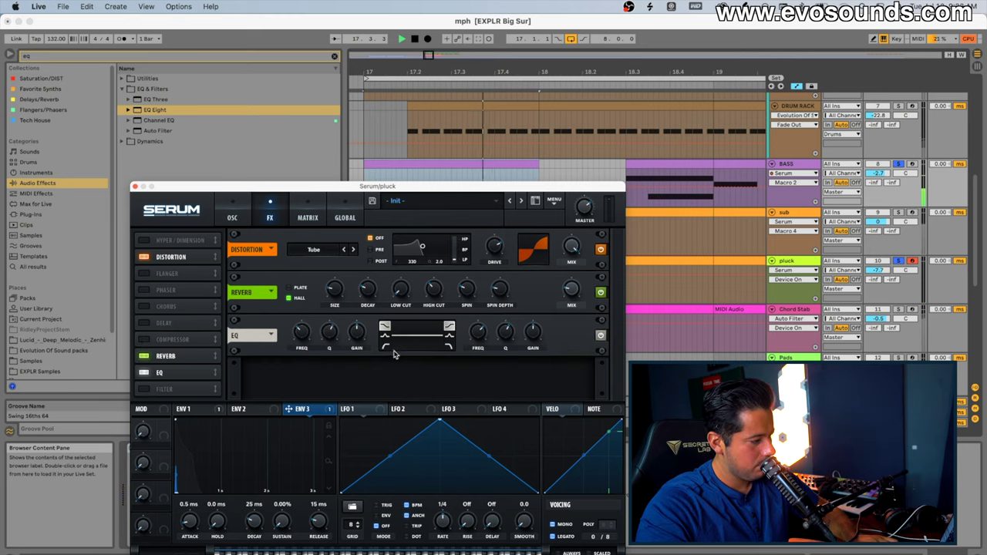
{"action": "left_click", "coordinate": [386, 347]}
{"action": "key", "text": "space"}
{"action": "left_click_drag", "start_coordinate": [535, 338], "coordinate": [481, 327]}
{"action": "key", "text": "space"}
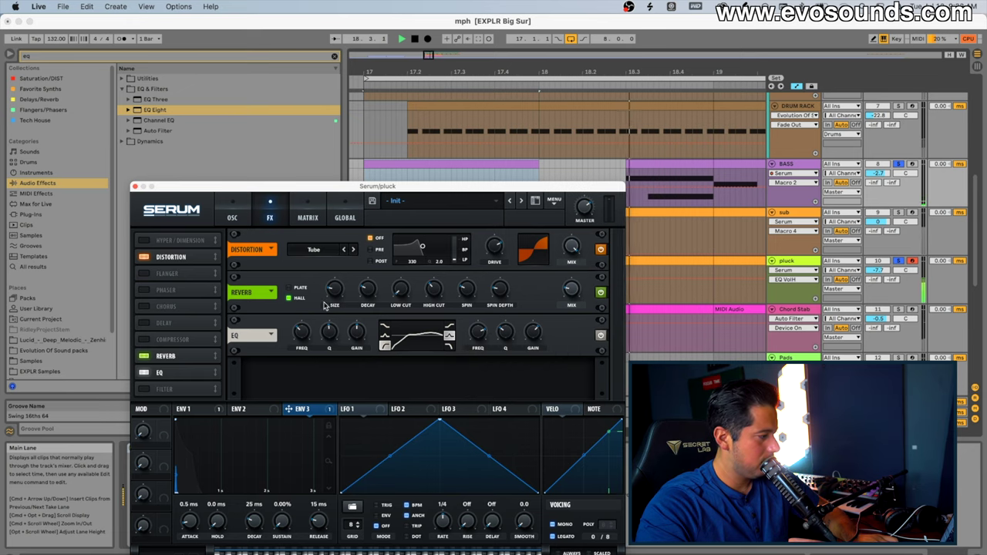
- Unsolo the bass and pluck, play the pluck within the full mix, and close the Serum window
{"action": "left_click", "coordinate": [899, 163]}
{"action": "key", "text": "space"}
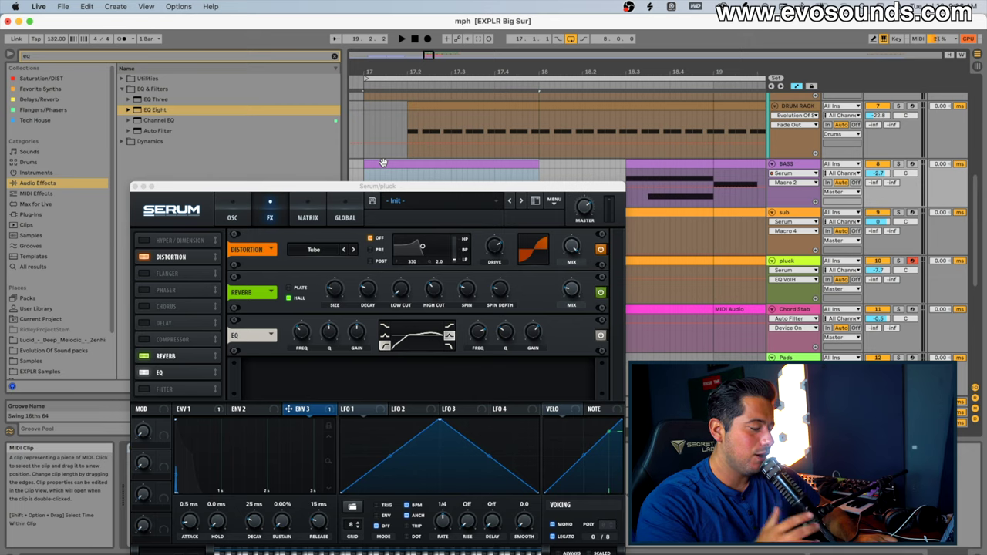
{"action": "key", "text": "space"}
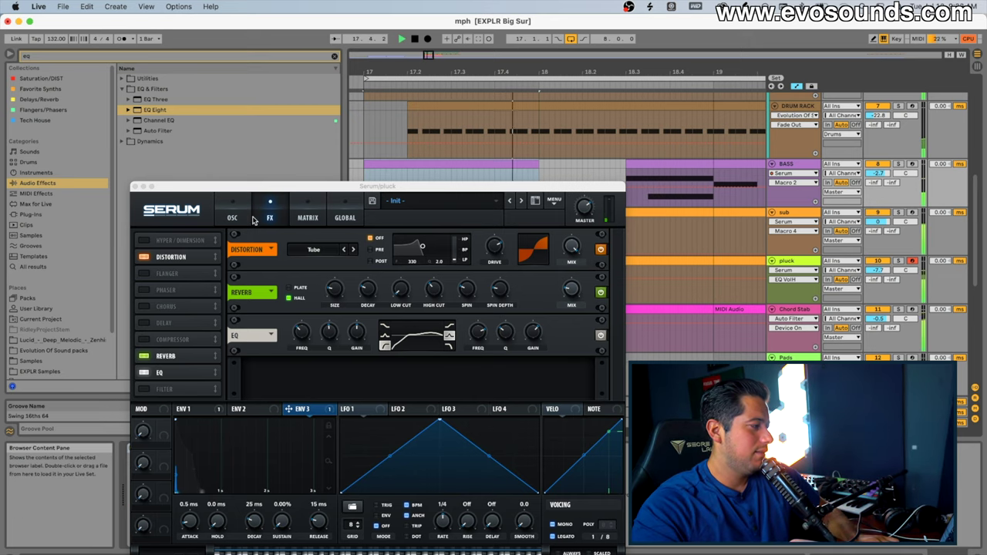
{"action": "left_click", "coordinate": [135, 187]}
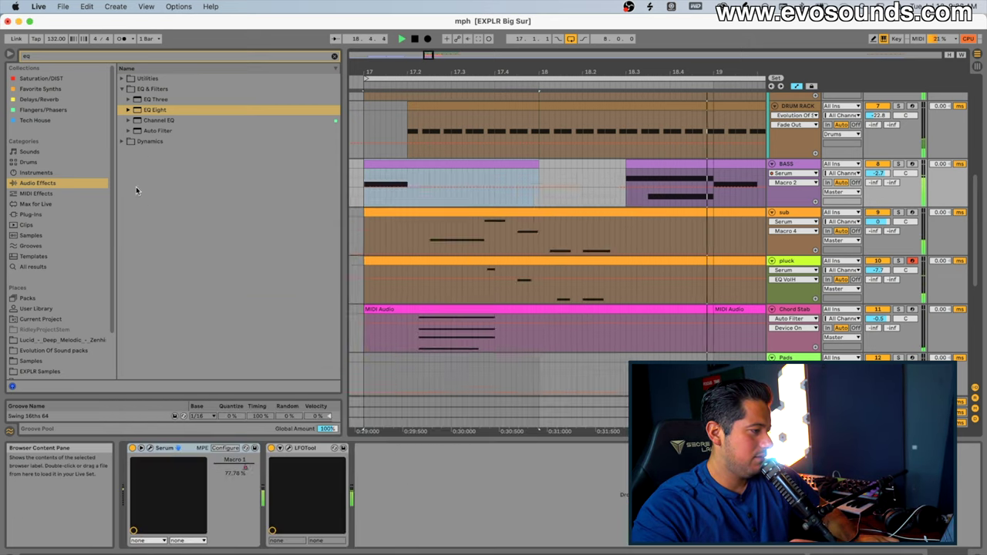
- Show the Auto Filter frequency automation on the Chord Stab track's first clip
{"action": "scroll", "coordinate": [441, 165], "scroll_direction": "down", "scroll_amount": 2}
{"action": "scroll", "coordinate": [440, 165], "scroll_direction": "down", "scroll_amount": 3}
{"action": "scroll", "coordinate": [441, 165], "scroll_direction": "up", "scroll_amount": 3}
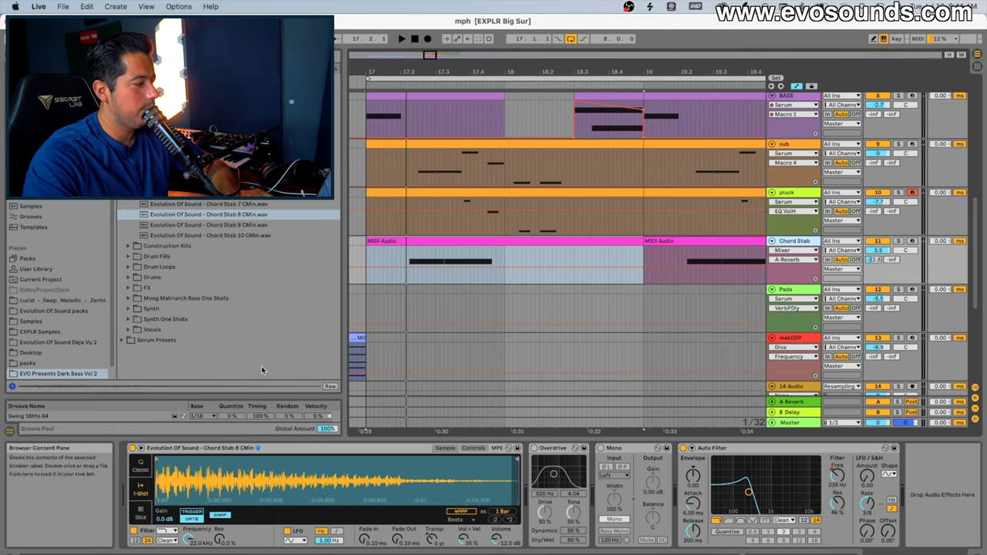
{"action": "left_click", "coordinate": [414, 244]}
{"action": "left_click", "coordinate": [833, 477]}
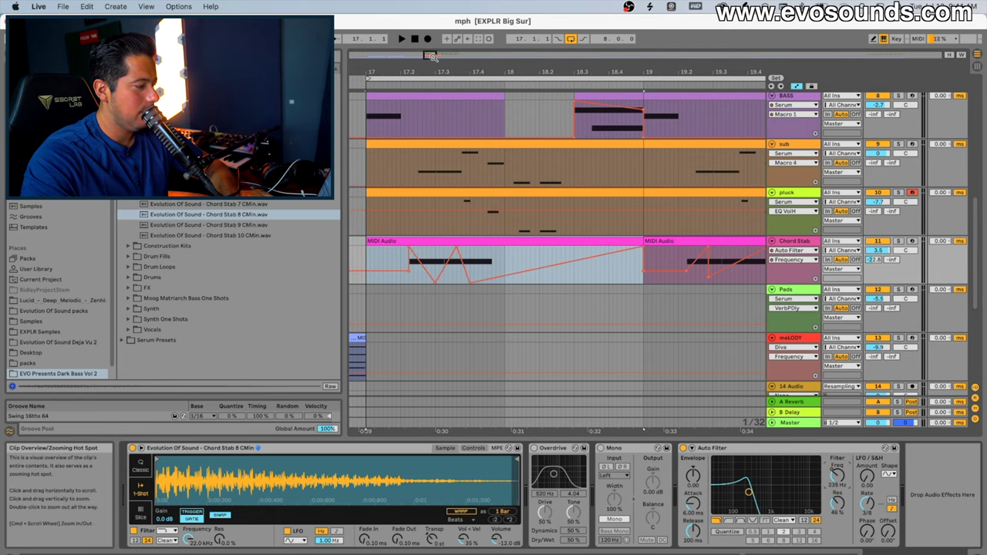
- Reduce the filter frequency automation in the first Chord Stab clip to one rising ramp by deleting its intermediate breakpoints
{"action": "left_click", "coordinate": [436, 283]}
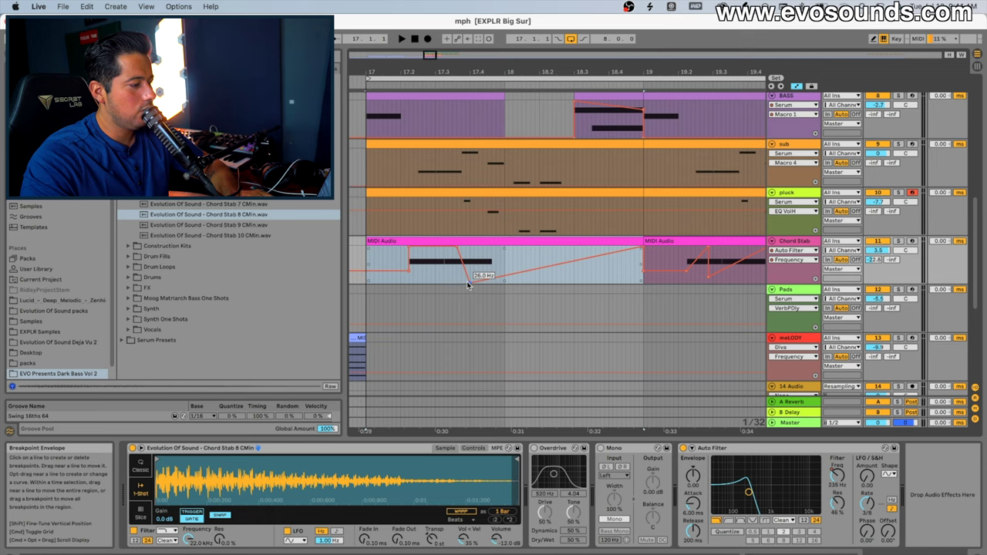
{"action": "left_click", "coordinate": [467, 284]}
{"action": "key", "text": "space"}
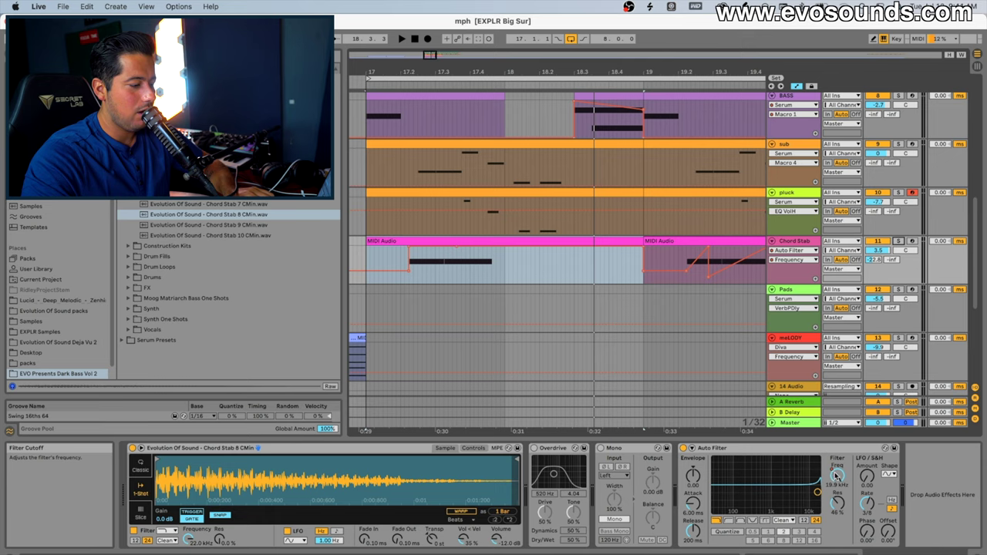
{"action": "left_click", "coordinate": [410, 249]}
{"action": "left_click", "coordinate": [458, 248]}
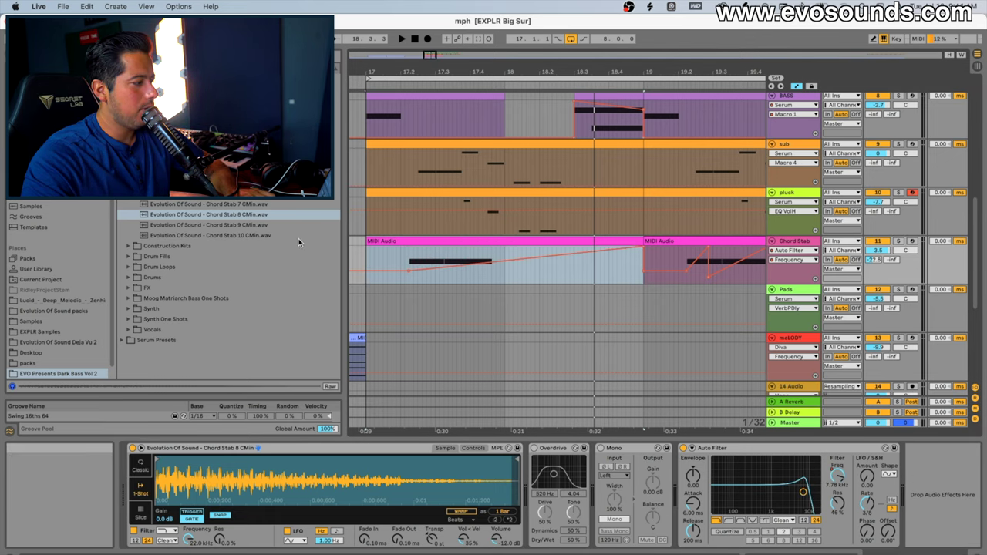
- Find the Soundtoys FilterFreak1 plug-in and insert it before Auto Filter on the Chord Stab track
{"action": "left_click", "coordinate": [39, 185]}
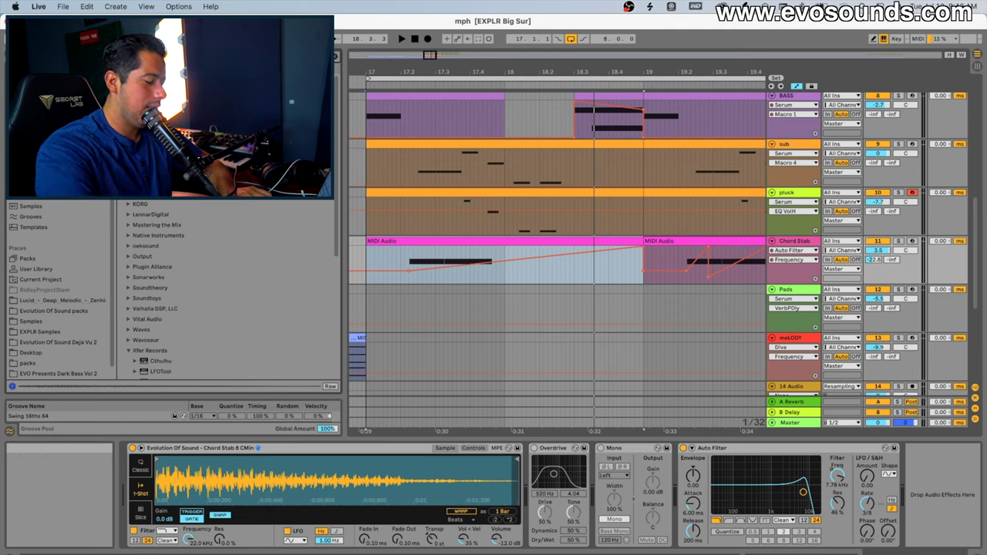
{"action": "key", "text": "super+f"}
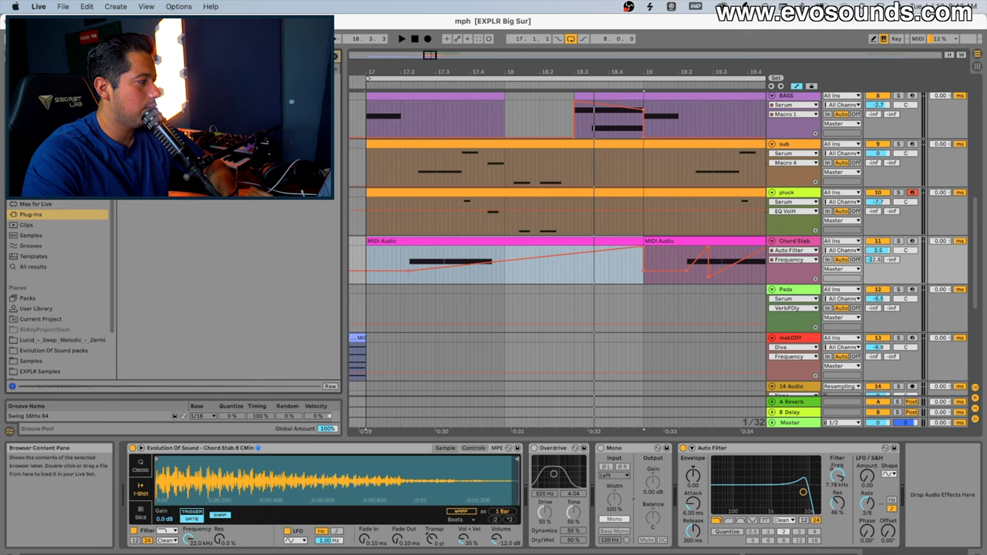
{"action": "left_click", "coordinate": [129, 89]}
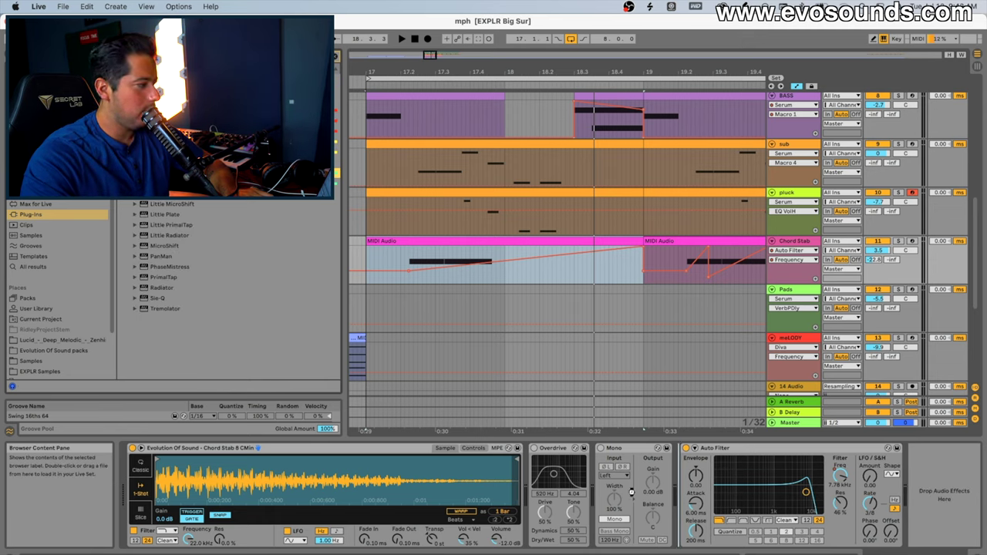
{"action": "left_click_drag", "start_coordinate": [691, 503], "coordinate": [689, 501]}
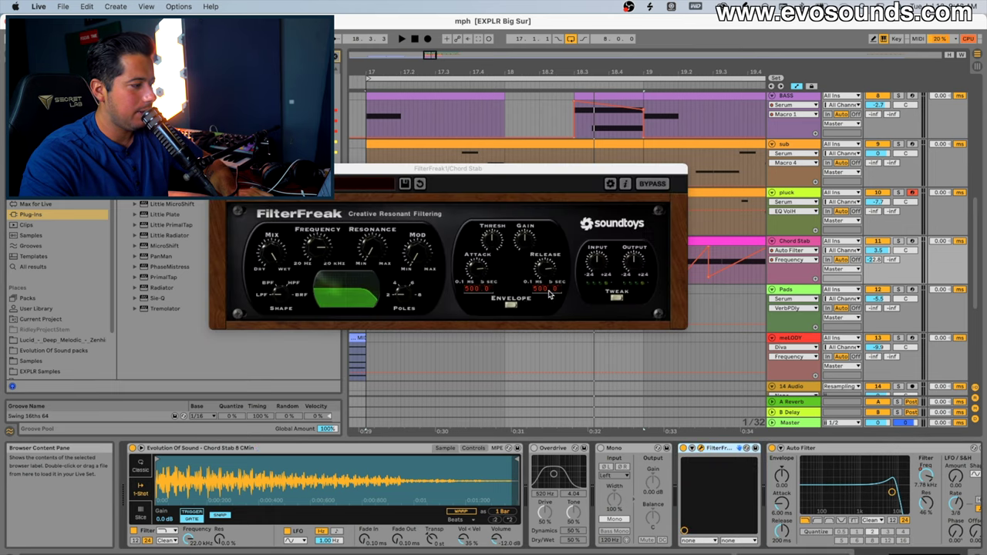
- Load FilterFreak's 8 Step Rhythm preset and play the chord stab, switching off Auto Filter to audition the effect alone
{"action": "left_click", "coordinate": [297, 185]}
{"action": "mouse_move", "coordinate": [376, 196]}
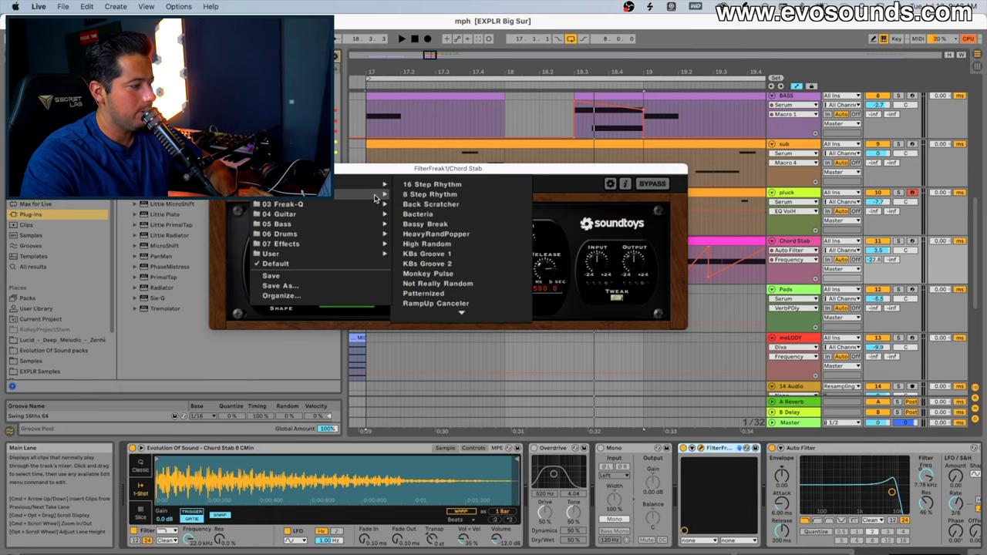
{"action": "left_click", "coordinate": [425, 197]}
{"action": "key", "text": "space"}
{"action": "left_click_drag", "start_coordinate": [451, 169], "coordinate": [458, 196]}
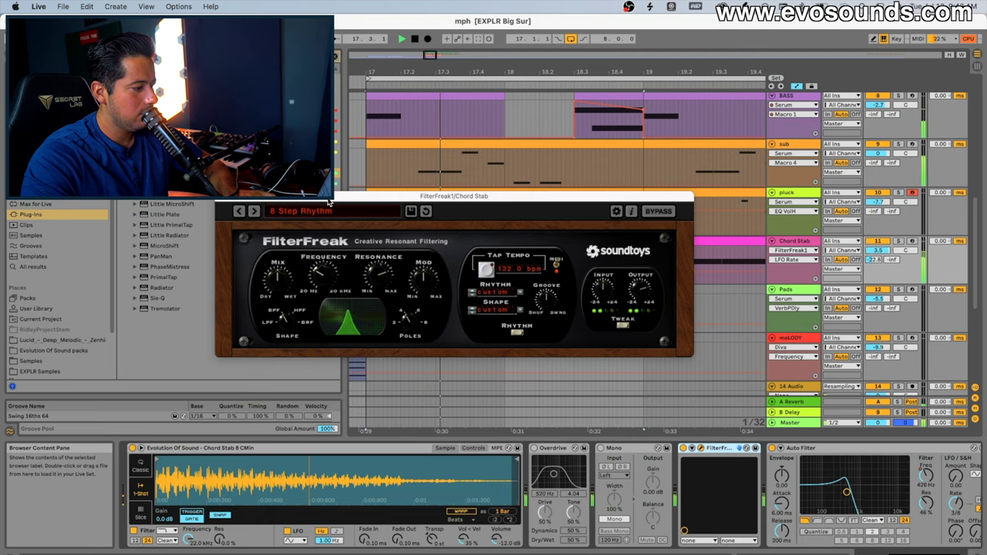
{"action": "key", "text": "space"}
{"action": "left_click", "coordinate": [767, 449]}
{"action": "key", "text": "space"}
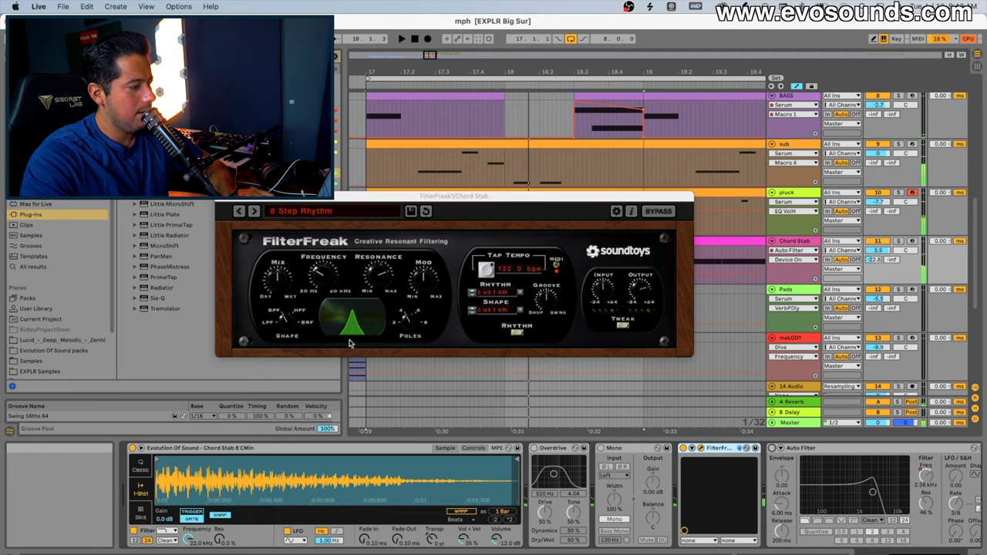
- Close the FilterFreak window and delete the plug-in from the Chord Stab track
{"action": "left_click", "coordinate": [223, 196]}
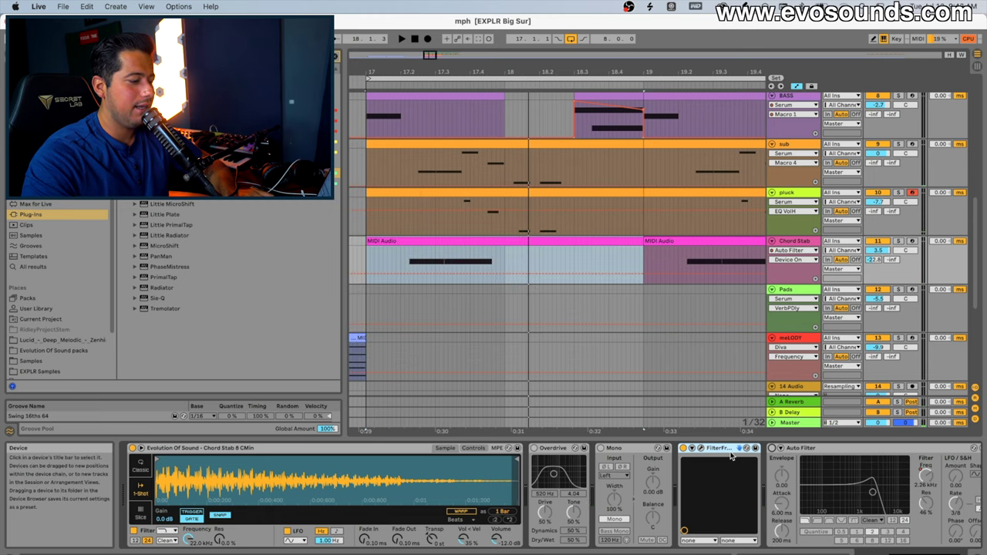
{"action": "key", "text": "Delete"}
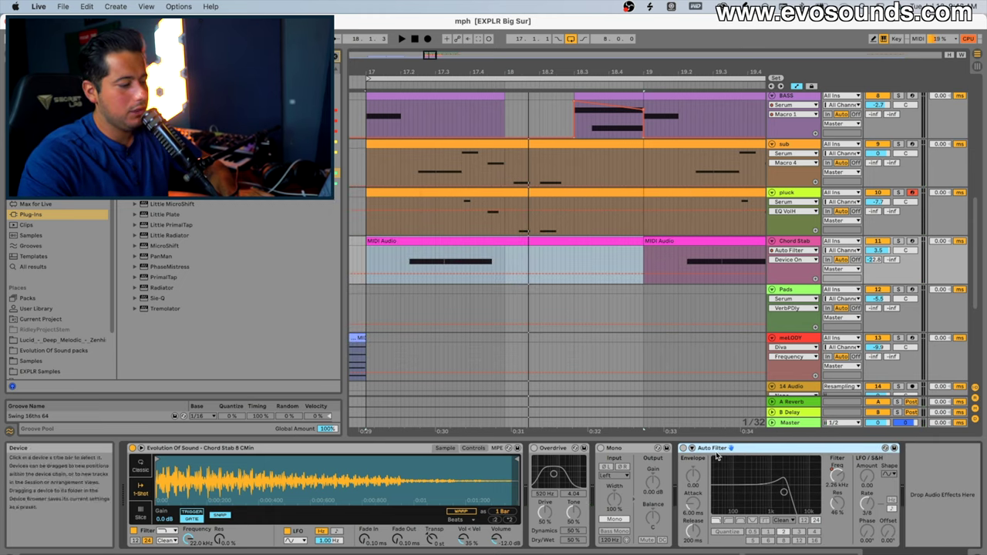
- Redraw the first Chord Stab clip's Auto Filter frequency automation as a peak at 19.9 kHz, a dip and a second rise to 19.9 kHz
{"action": "left_click", "coordinate": [840, 477]}
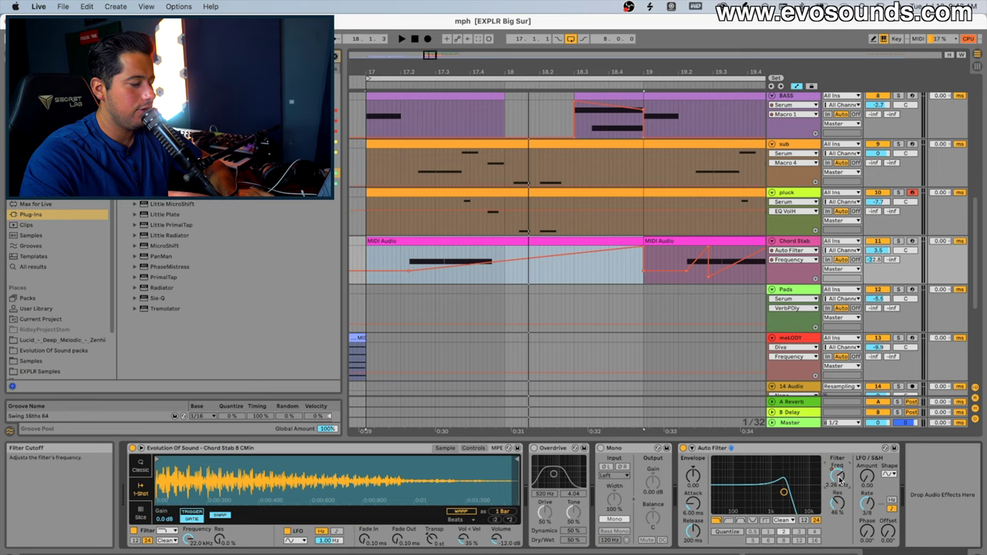
{"action": "left_click_drag", "start_coordinate": [427, 54], "coordinate": [428, 56]}
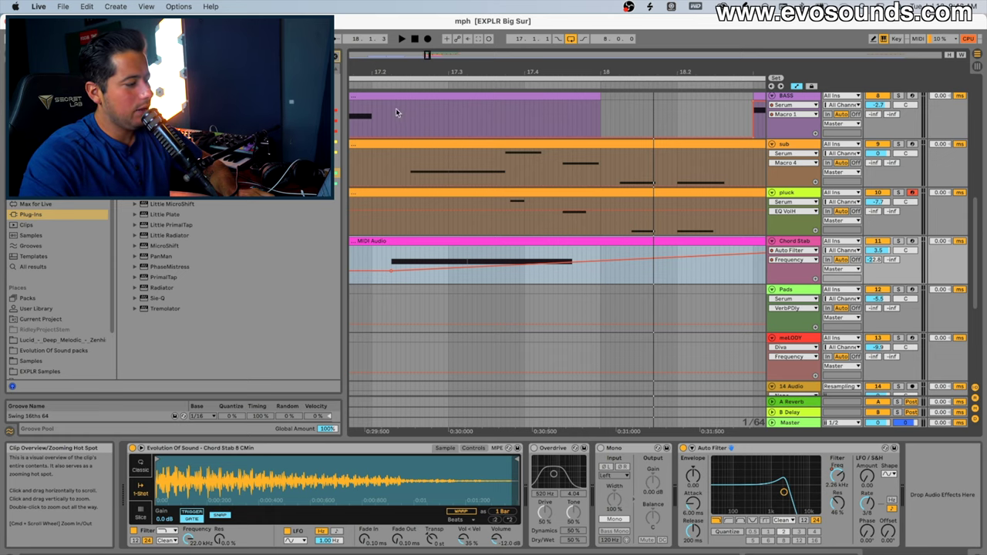
{"action": "left_click", "coordinate": [430, 261]}
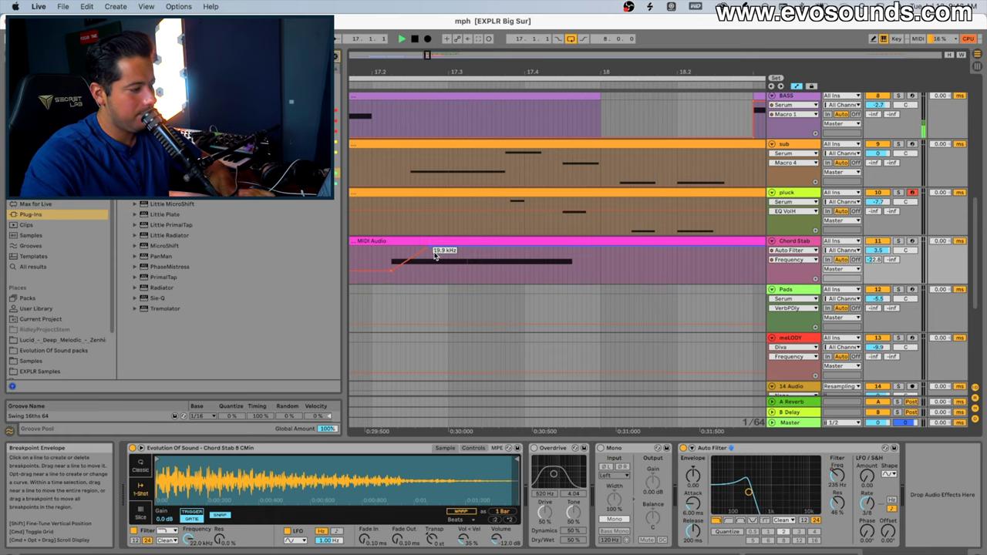
{"action": "key", "text": "space"}
{"action": "left_click_drag", "start_coordinate": [465, 252], "coordinate": [520, 248]}
{"action": "key", "text": "space"}
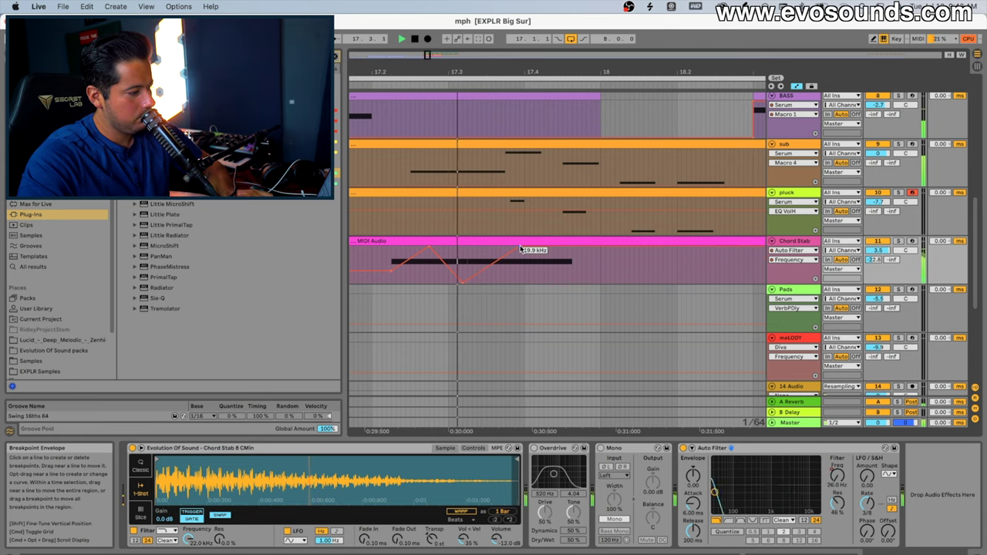
- Set Auto Filter's resonance to 43% during playback and delete its frequency automation on the Chord Stab track
{"action": "left_click", "coordinate": [838, 504]}
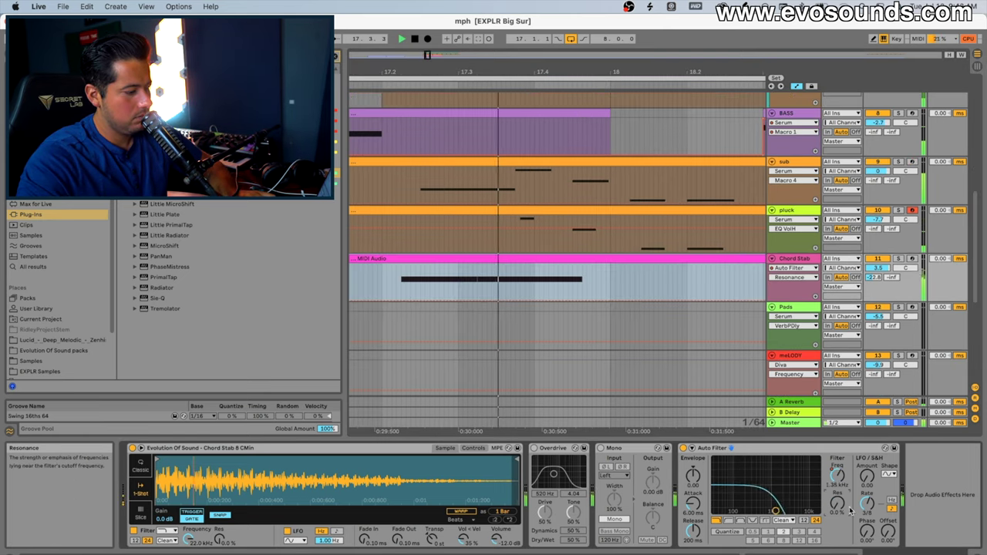
{"action": "left_click_drag", "start_coordinate": [847, 511], "coordinate": [841, 506]}
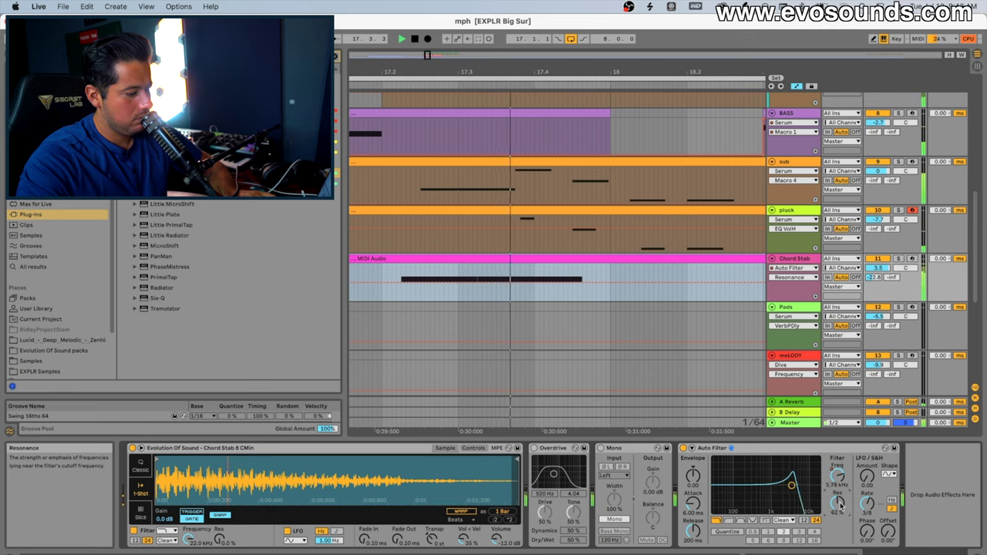
{"action": "key", "text": "space"}
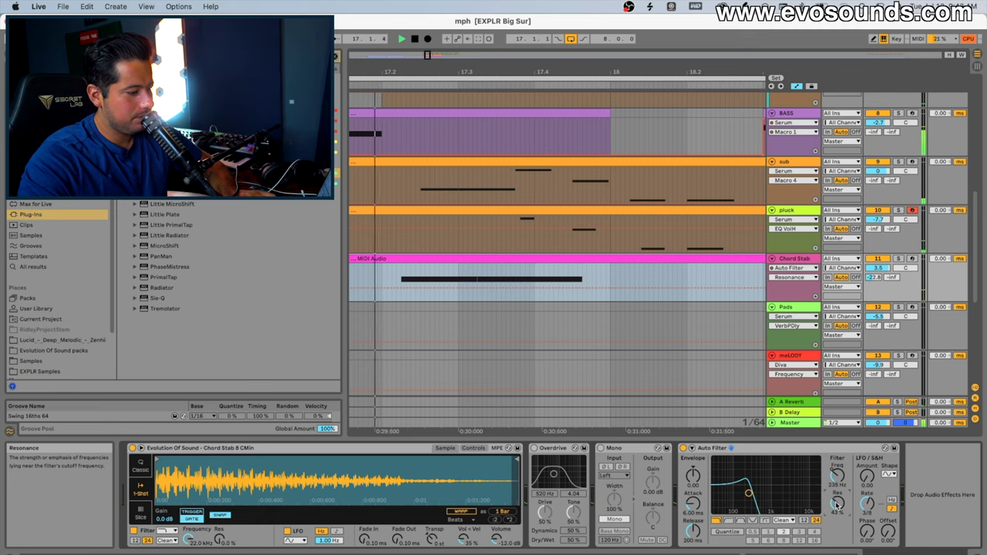
{"action": "right_click", "coordinate": [840, 475]}
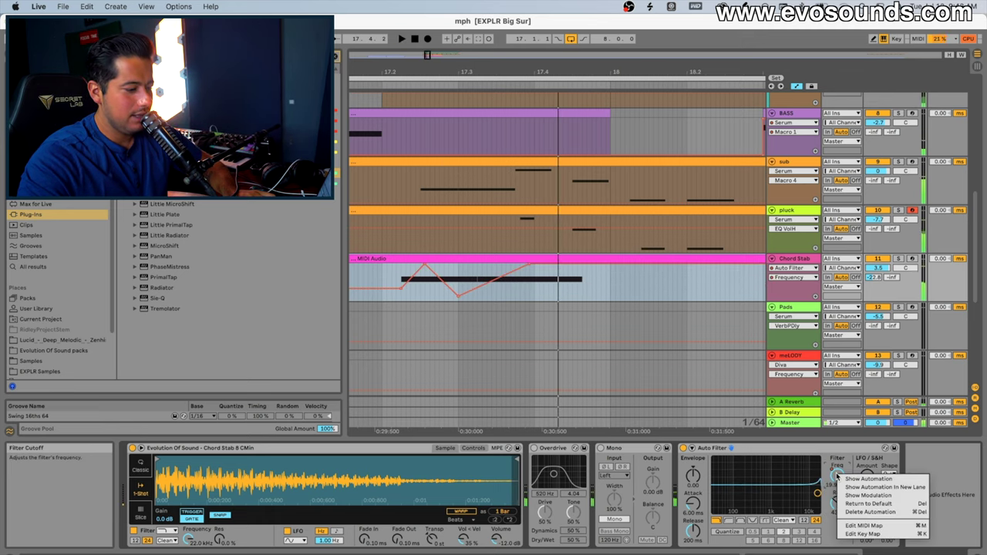
{"action": "left_click", "coordinate": [855, 512]}
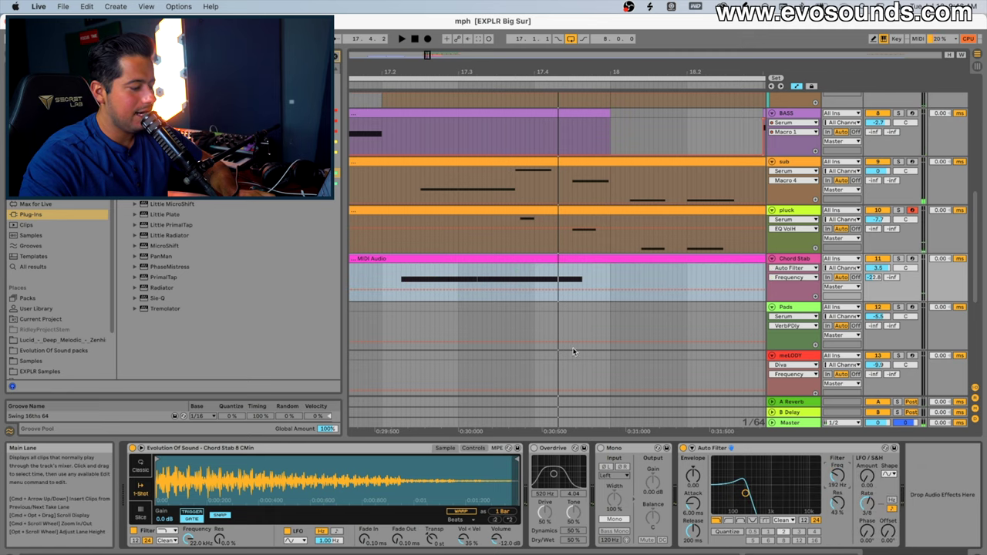
- Set Auto Filter's LFO amount to 30, adjust the cutoff to 238 Hz and set the synced LFO rate to 1/4
{"action": "left_click", "coordinate": [868, 478]}
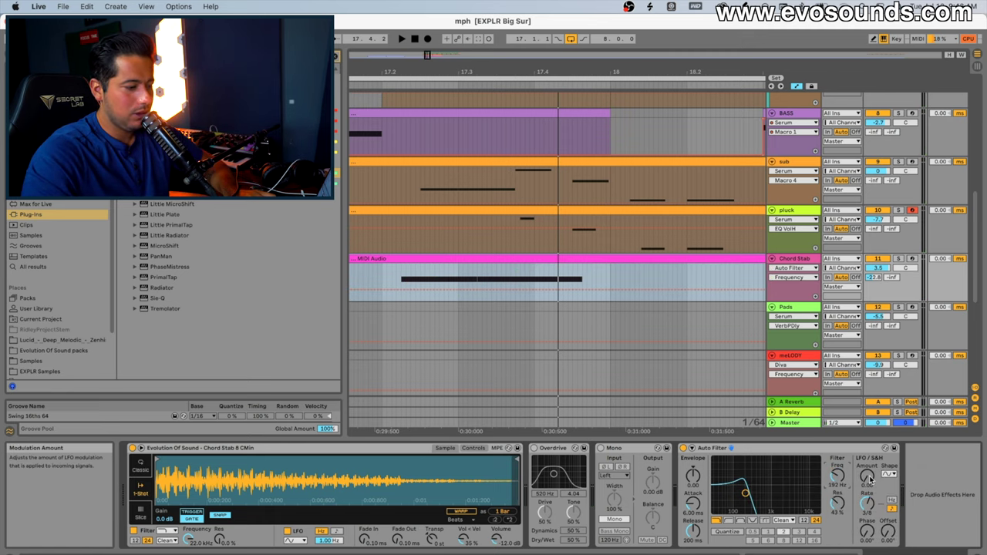
{"action": "left_click_drag", "start_coordinate": [868, 476], "coordinate": [867, 417]}
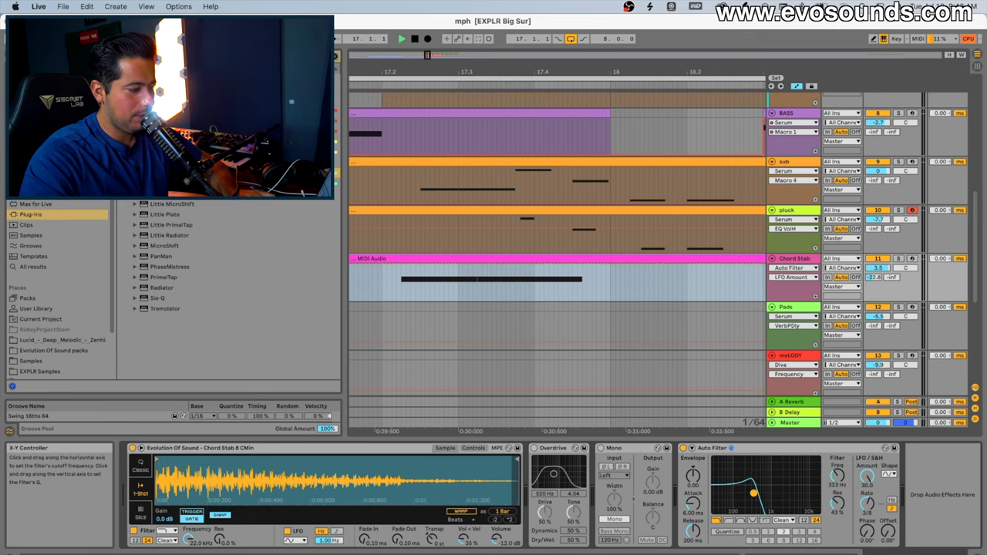
{"action": "left_click_drag", "start_coordinate": [835, 476], "coordinate": [835, 473]}
{"action": "left_click_drag", "start_coordinate": [868, 504], "coordinate": [868, 517]}
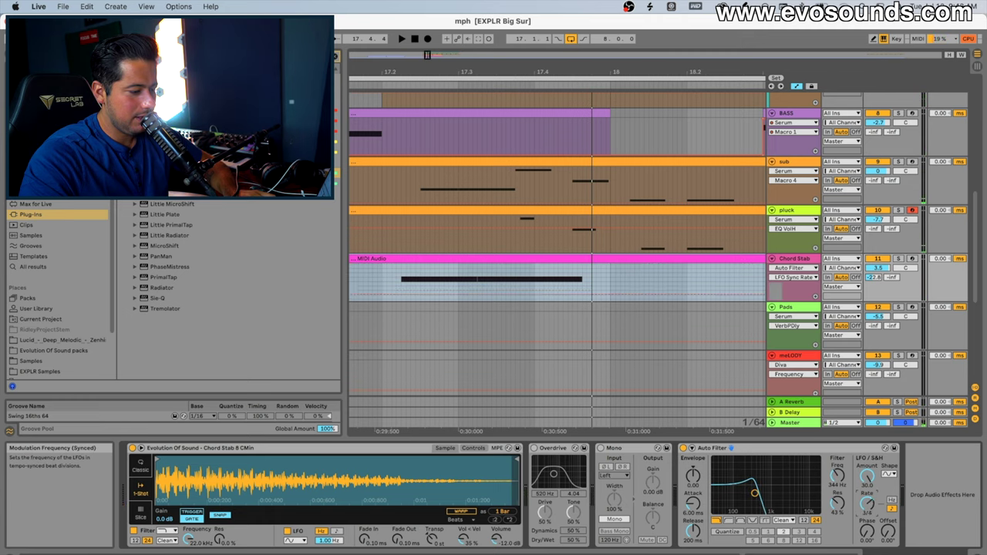
{"action": "key", "text": "space"}
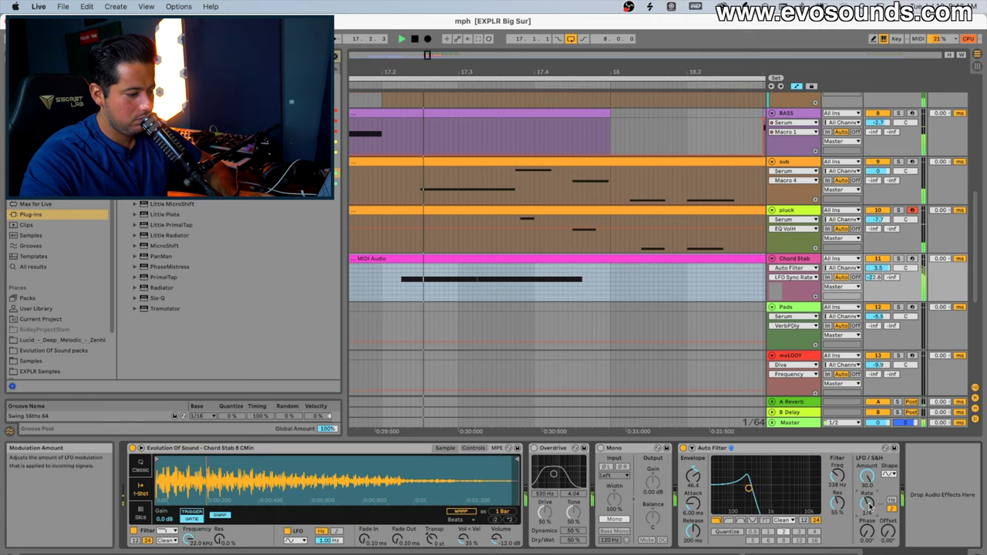
- Switch Auto Filter's LFO from synced to free-running and set its rate to 0.72 Hz
{"action": "left_click", "coordinate": [892, 501]}
{"action": "left_click", "coordinate": [867, 504]}
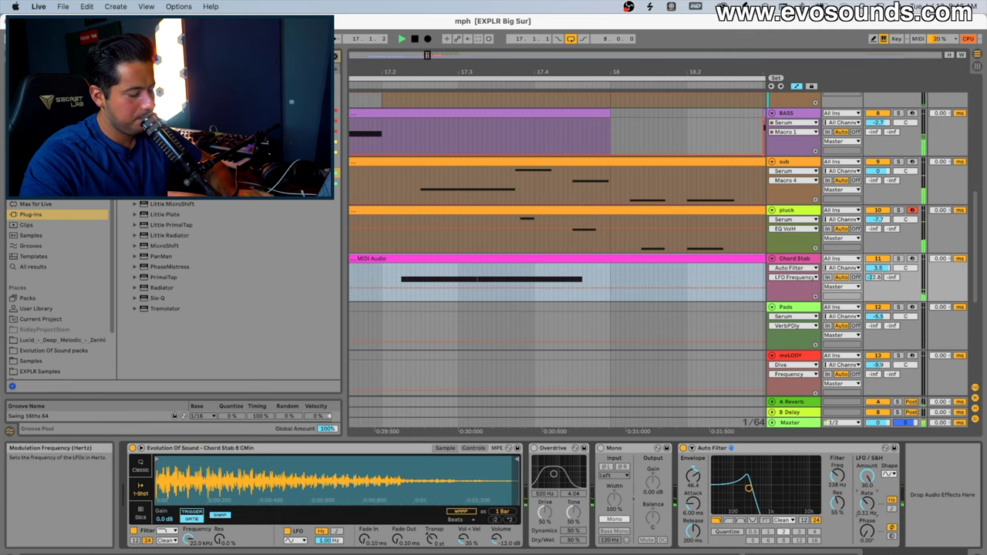
{"action": "left_click_drag", "start_coordinate": [867, 503], "coordinate": [867, 475]}
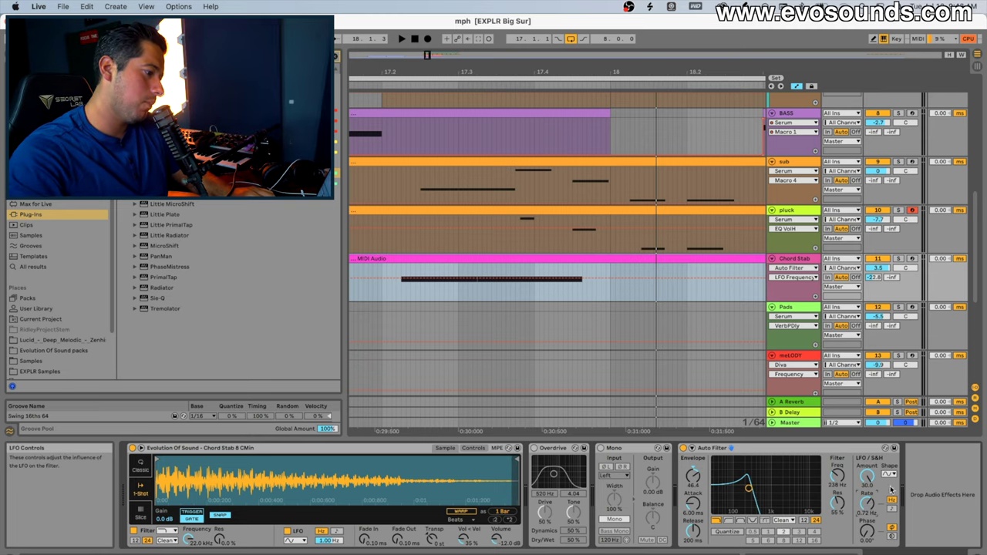
{"action": "left_click", "coordinate": [737, 449]}
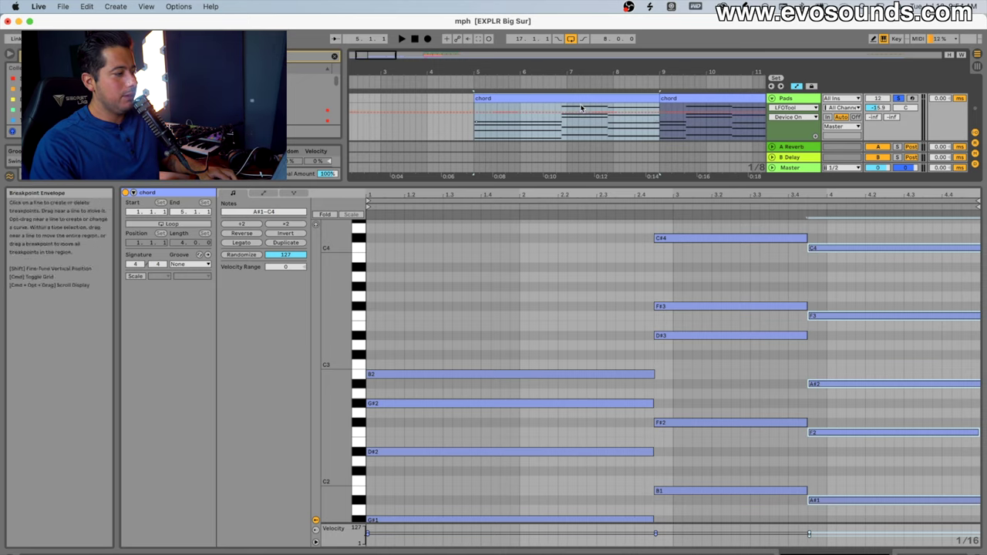
- Enlarge the note editor for the Pads chord clip and audition the first chord's notes G#1, D#2, G#2 and B2
{"action": "left_click_drag", "start_coordinate": [588, 184], "coordinate": [573, 133]}
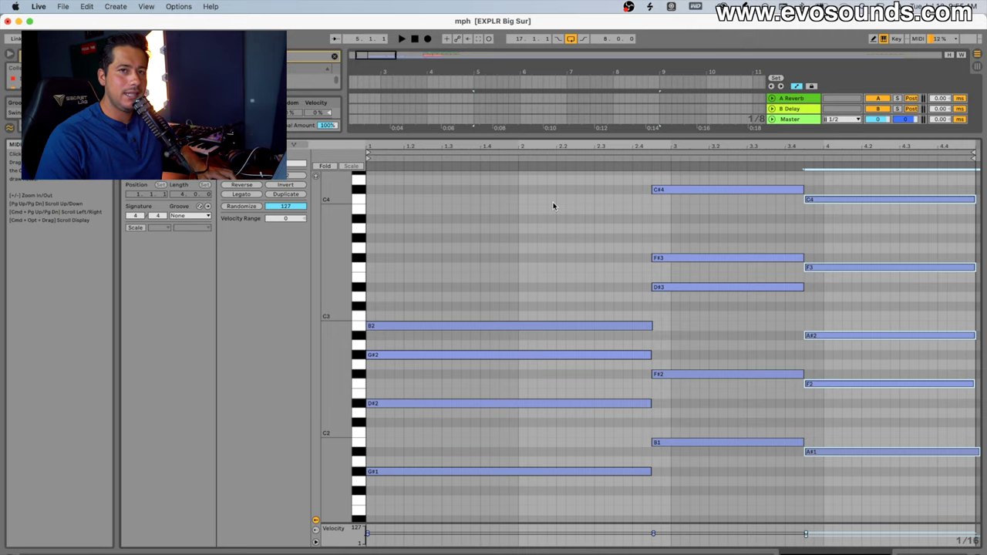
{"action": "scroll", "coordinate": [528, 286], "scroll_direction": "down", "scroll_amount": 3}
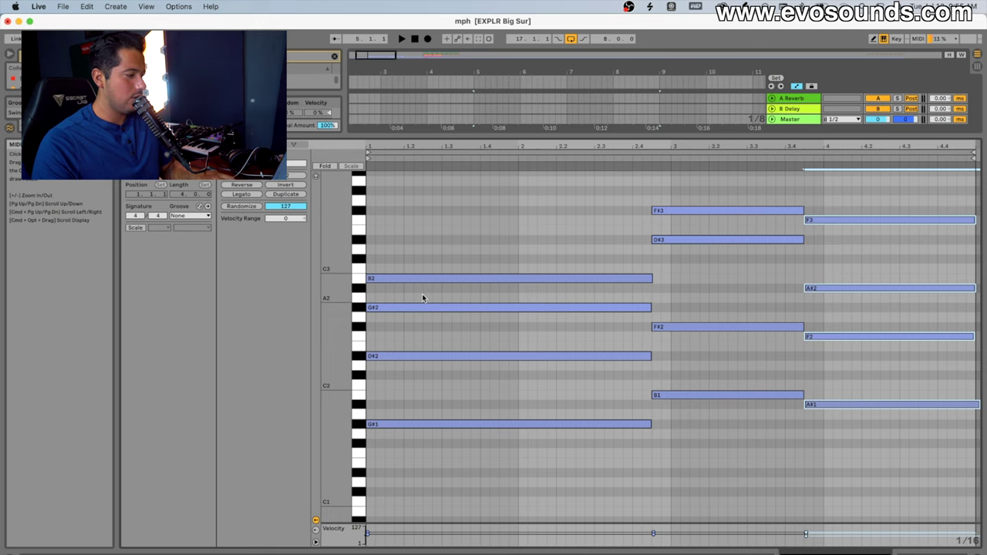
{"action": "left_click", "coordinate": [406, 425]}
{"action": "left_click", "coordinate": [399, 357]}
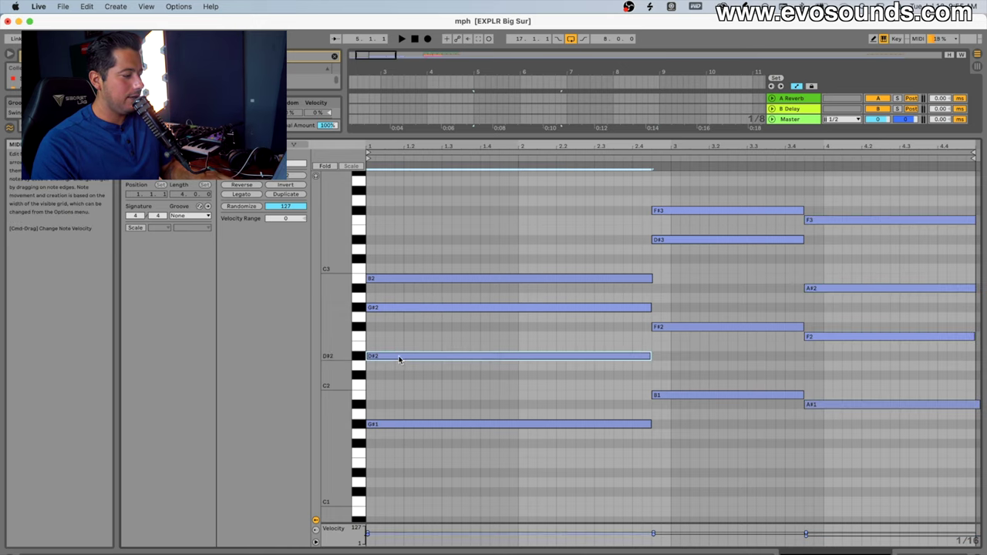
{"action": "left_click", "coordinate": [409, 308]}
{"action": "left_click", "coordinate": [408, 280]}
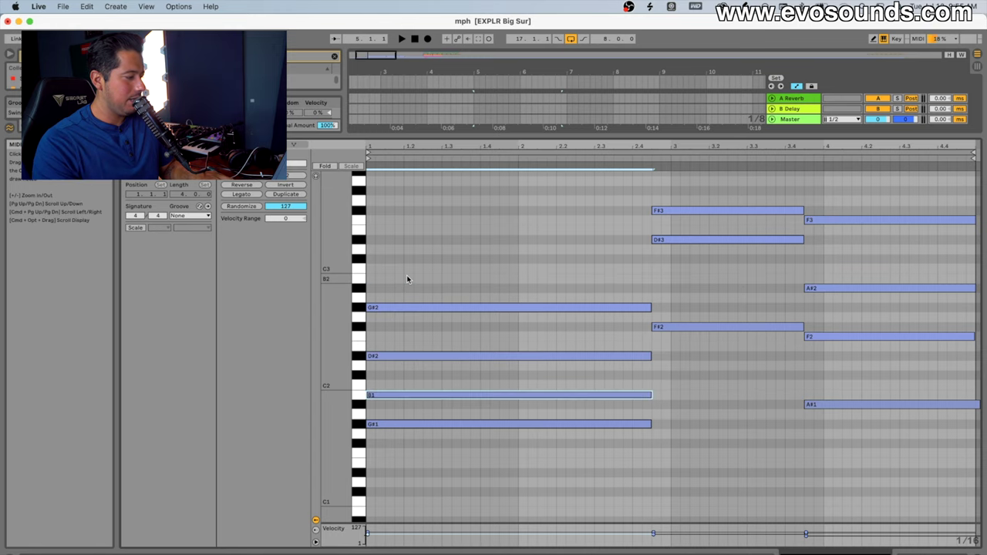
- Audition the first chord's G#2, and compare its root G#1 with the fifth D#2
{"action": "left_click", "coordinate": [399, 308]}
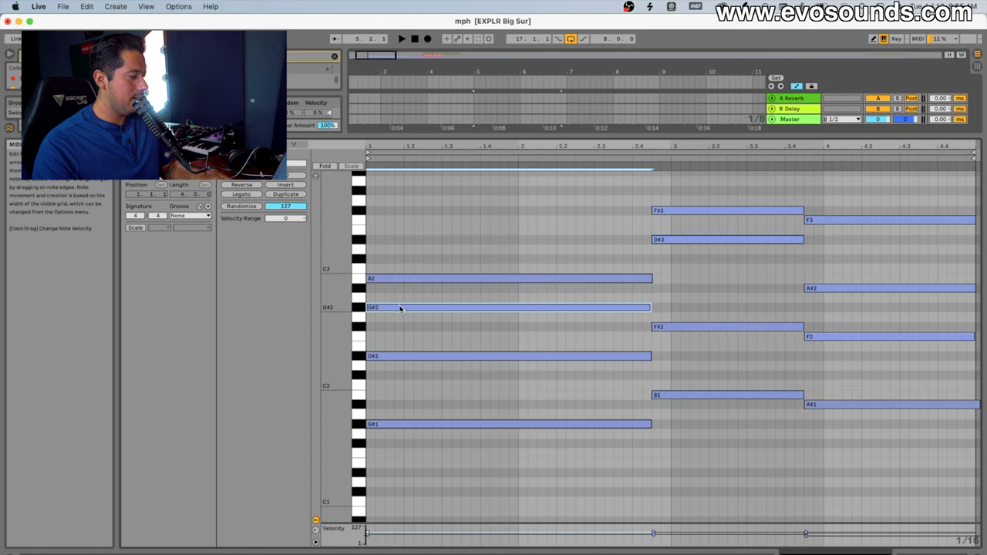
{"action": "left_click", "coordinate": [391, 424]}
{"action": "left_click", "coordinate": [396, 355]}
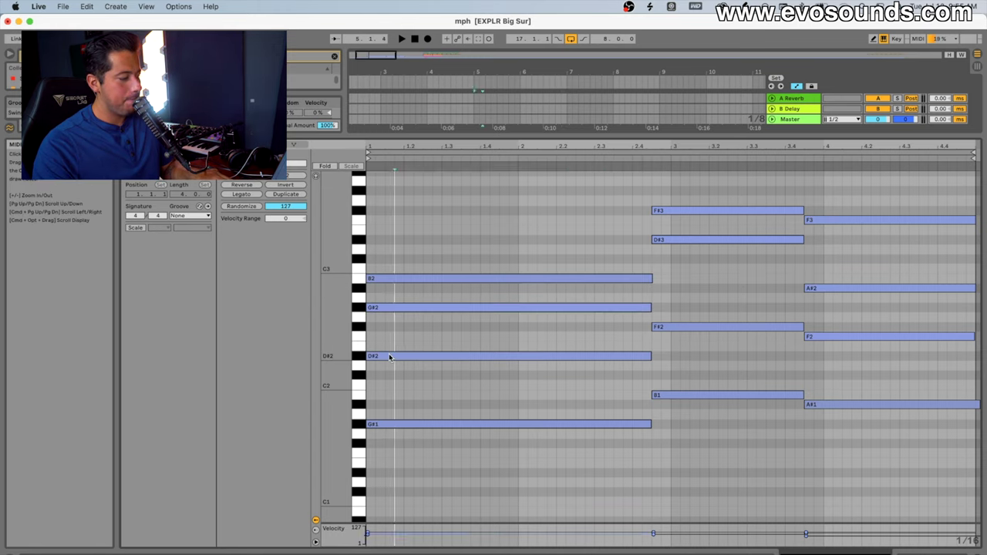
{"action": "left_click", "coordinate": [391, 426]}
{"action": "left_click_drag", "start_coordinate": [389, 425], "coordinate": [392, 359]}
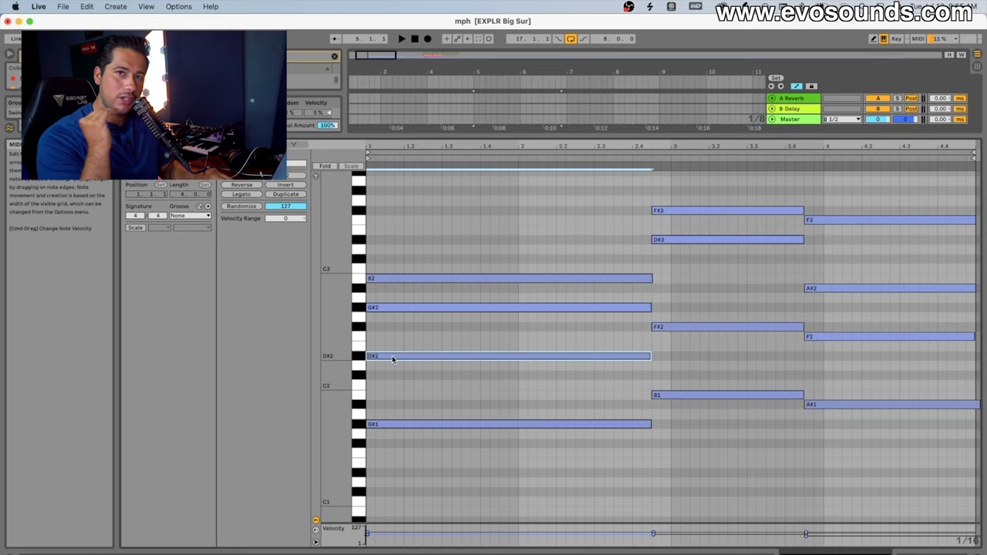
- Play the Pads chord progression and examine the note layout of all three chords
{"action": "key", "text": "space"}
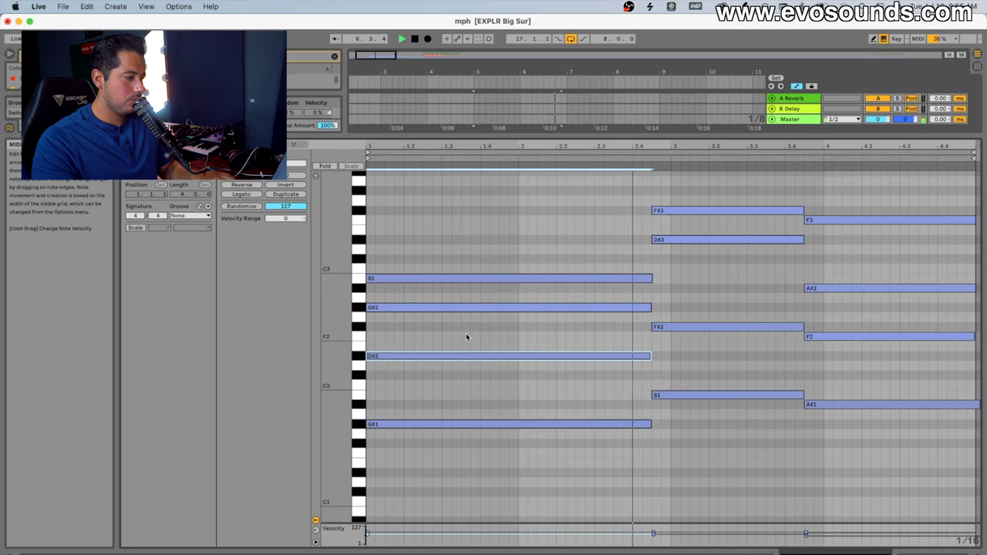
{"action": "scroll", "coordinate": [465, 334], "scroll_direction": "up", "scroll_amount": 2}
{"action": "left_click_drag", "start_coordinate": [341, 282], "coordinate": [348, 282]}
{"action": "scroll", "coordinate": [473, 285], "scroll_direction": "up", "scroll_amount": 1}
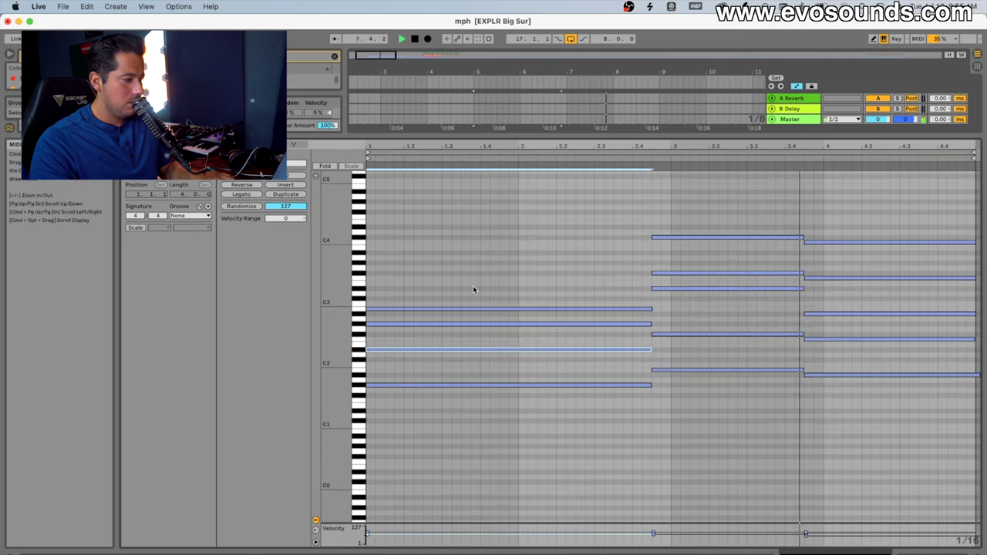
{"action": "left_click_drag", "start_coordinate": [340, 342], "coordinate": [363, 342]}
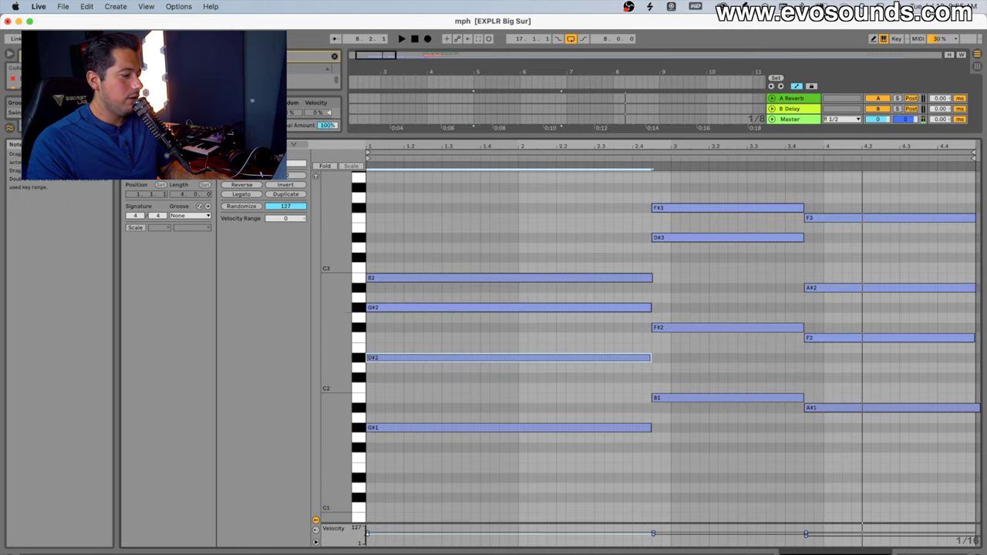
- Audition the second chord's F#2 and compare its root B1 with the first chord's G#1
{"action": "scroll", "coordinate": [678, 303], "scroll_direction": "down", "scroll_amount": 1}
{"action": "scroll", "coordinate": [678, 303], "scroll_direction": "up", "scroll_amount": 7}
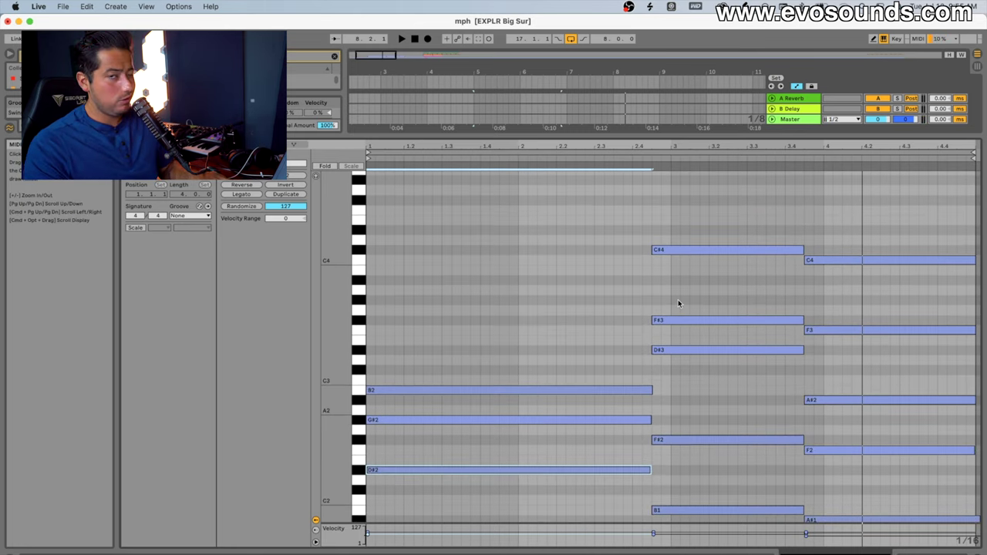
{"action": "scroll", "coordinate": [670, 318], "scroll_direction": "down", "scroll_amount": 3}
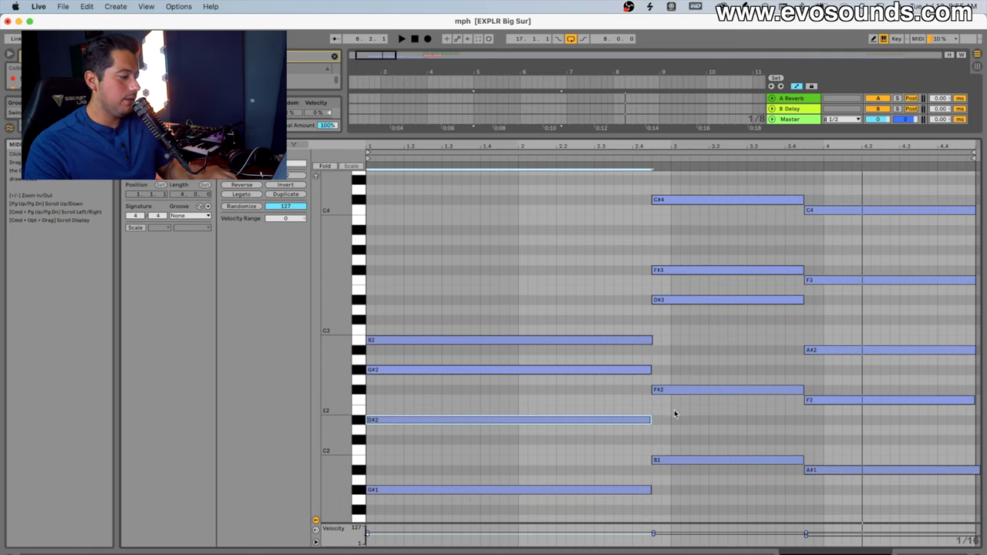
{"action": "key", "text": "super+Right"}
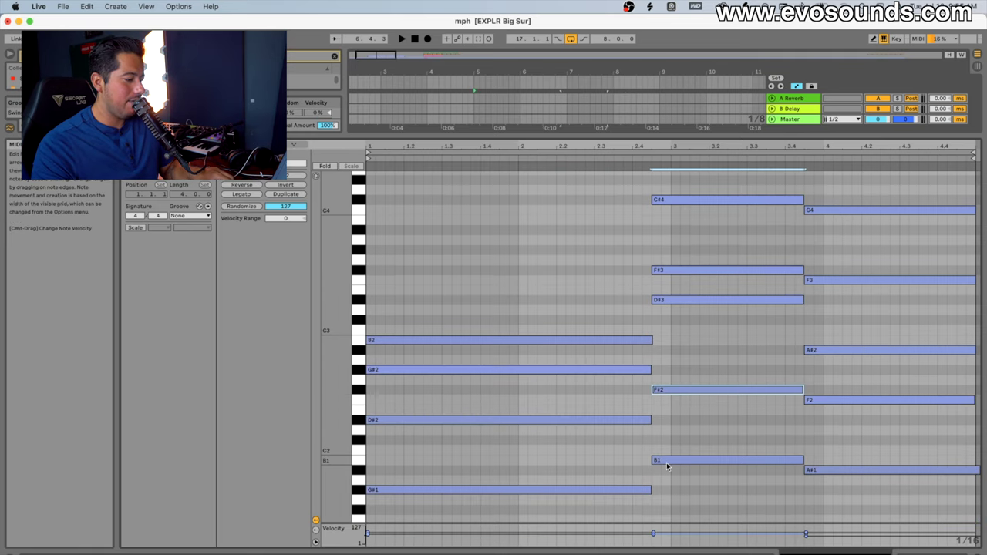
{"action": "left_click", "coordinate": [502, 490]}
{"action": "left_click", "coordinate": [670, 461]}
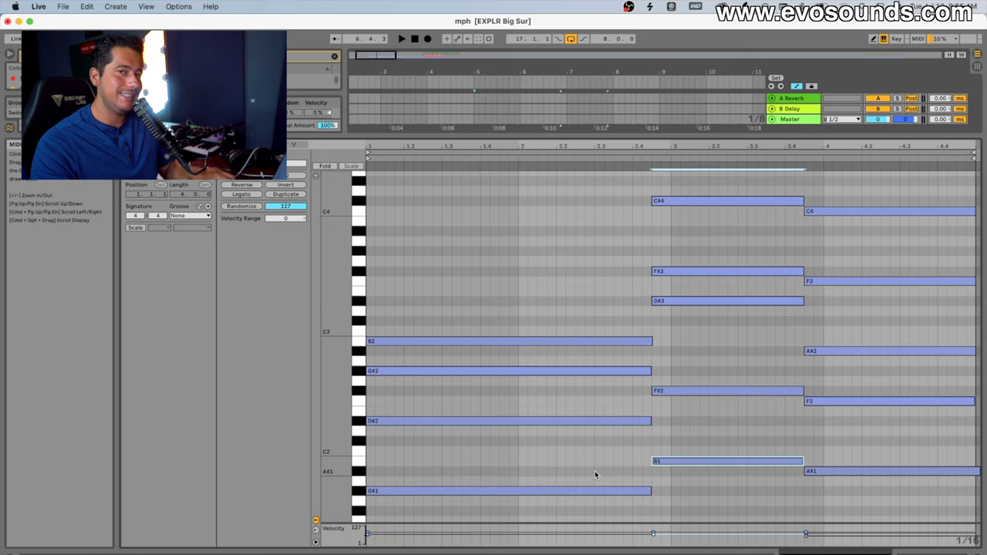
- Try the second chord's D#3 an octave lower to form a B1, D#2, F#2 triad, and undo the move
{"action": "left_click", "coordinate": [670, 304]}
{"action": "key", "text": "shift+Down"}
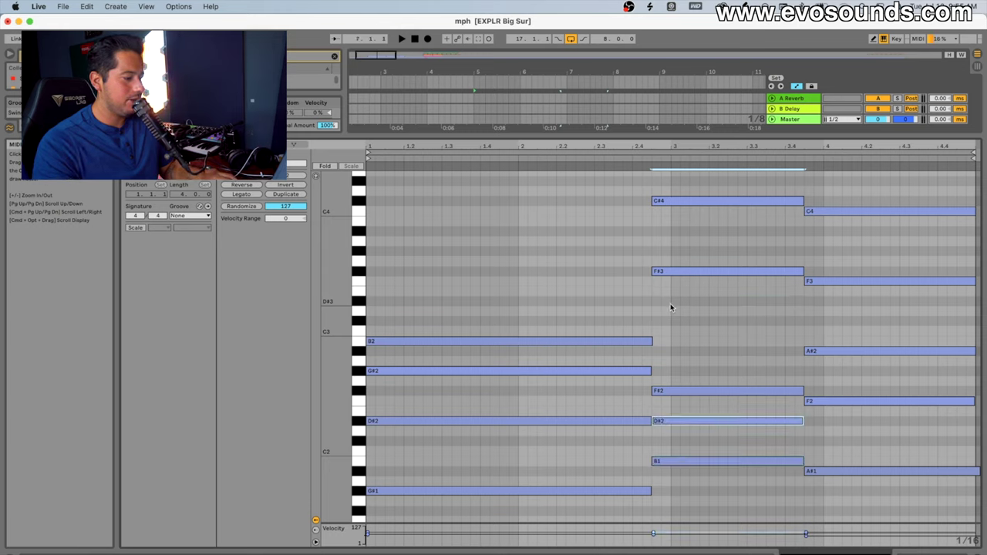
{"action": "left_click_drag", "start_coordinate": [680, 489], "coordinate": [699, 364]}
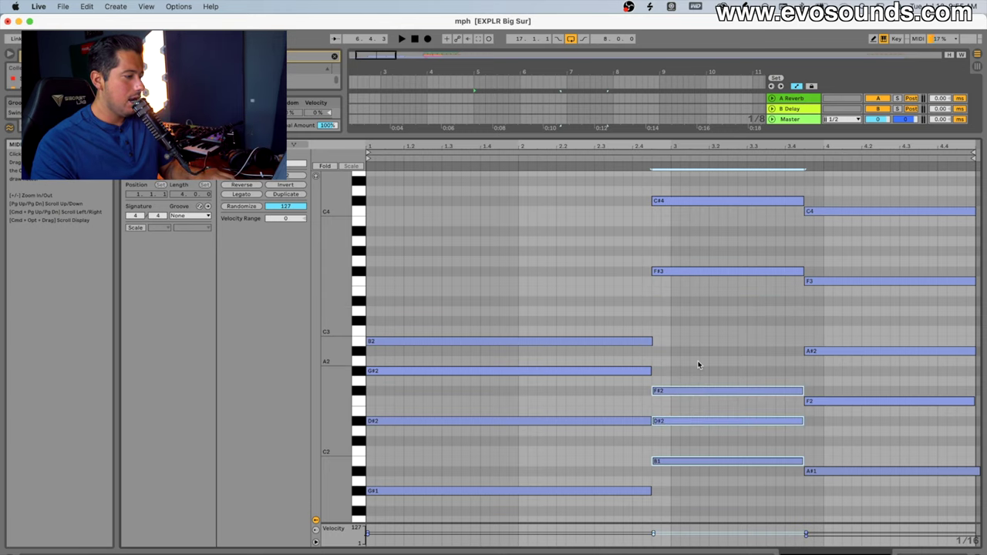
{"action": "key", "text": "super+z"}
- Try the second chord's C#4 two octaves lower at C#2, and return it to C#4
{"action": "left_click", "coordinate": [693, 201]}
{"action": "key", "text": "shift+Down"}
{"action": "key", "text": "shift+Down"}
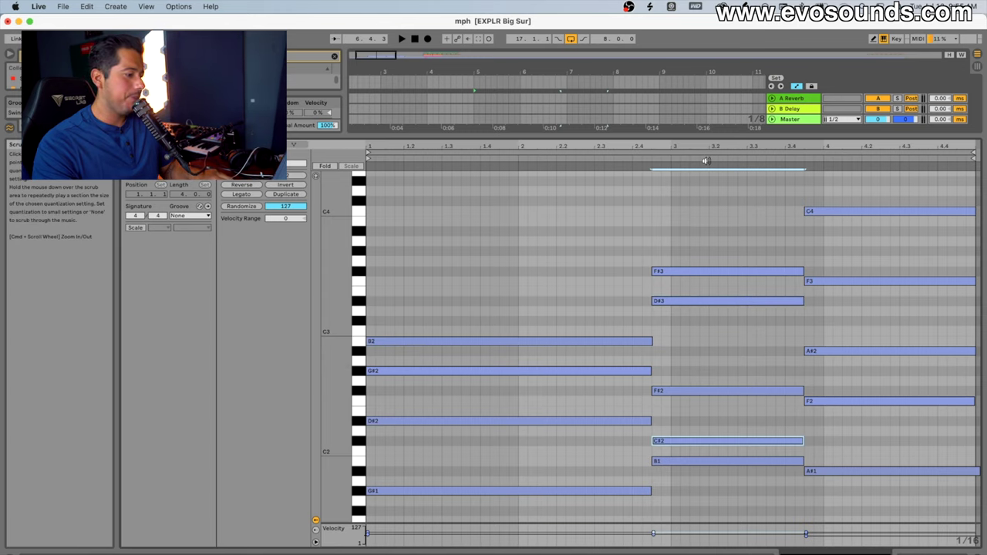
{"action": "key", "text": "shift+Up"}
{"action": "key", "text": "shift+Up"}
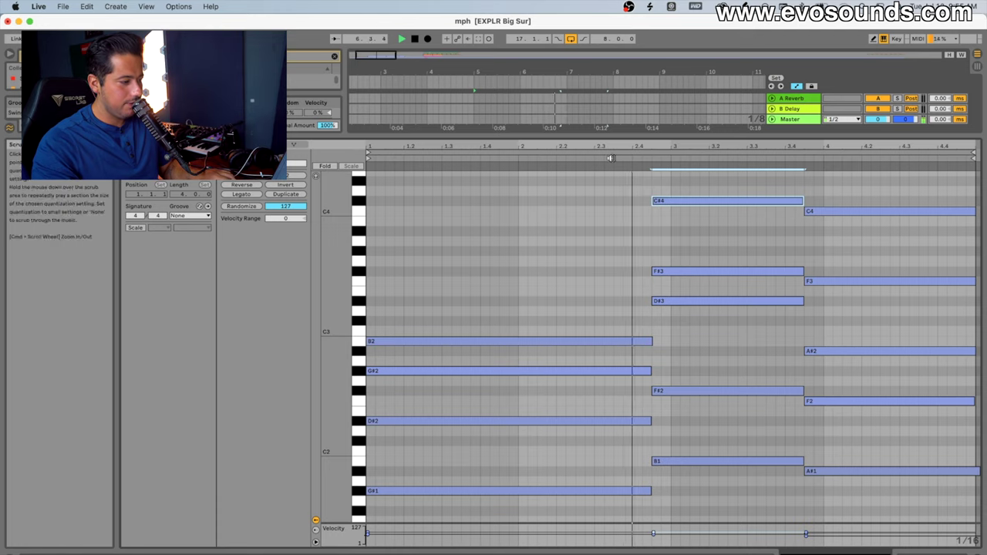
- Try playing the second chord without its C#4, and restore the note to compare the sound
{"action": "key", "text": "Delete"}
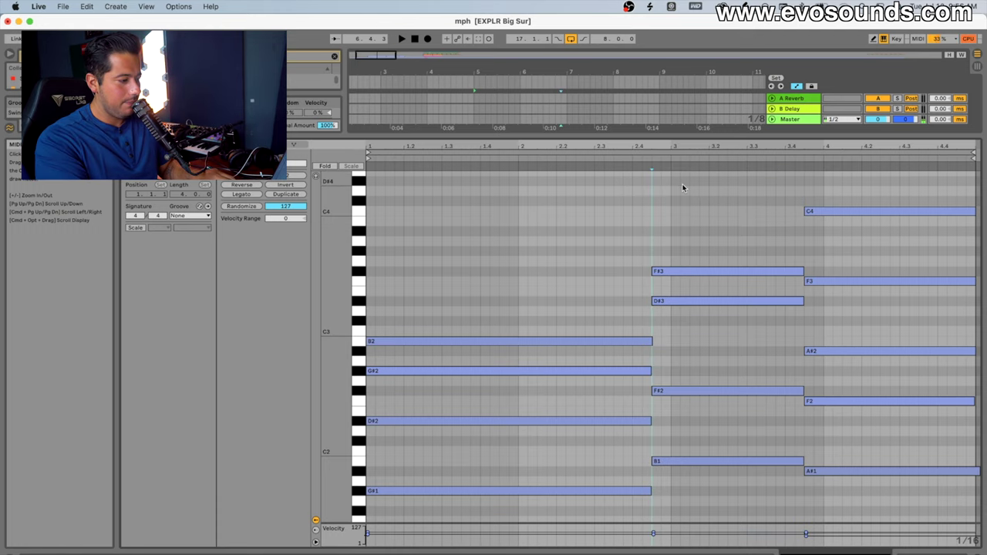
{"action": "left_click", "coordinate": [602, 159]}
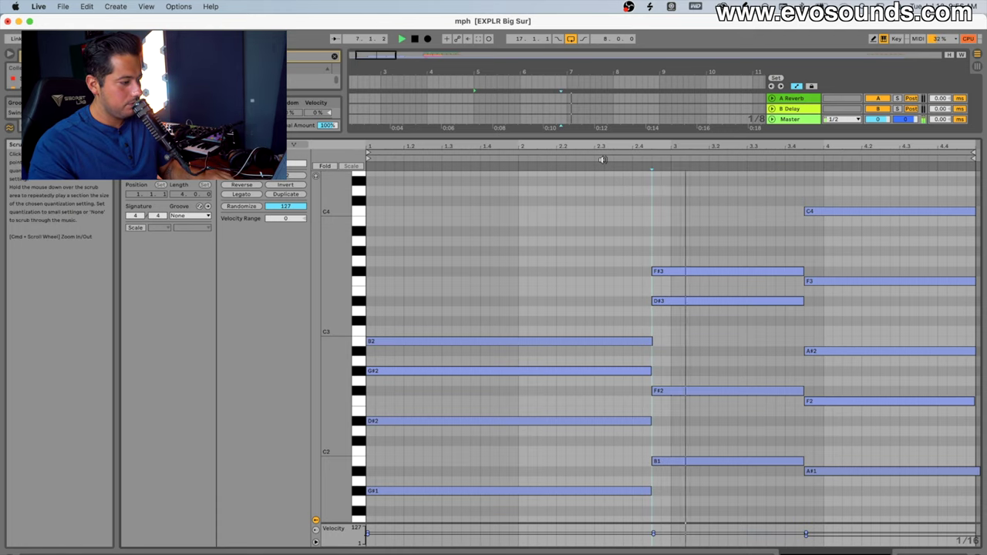
{"action": "key", "text": "space"}
{"action": "key", "text": "super+z"}
{"action": "left_click", "coordinate": [637, 162]}
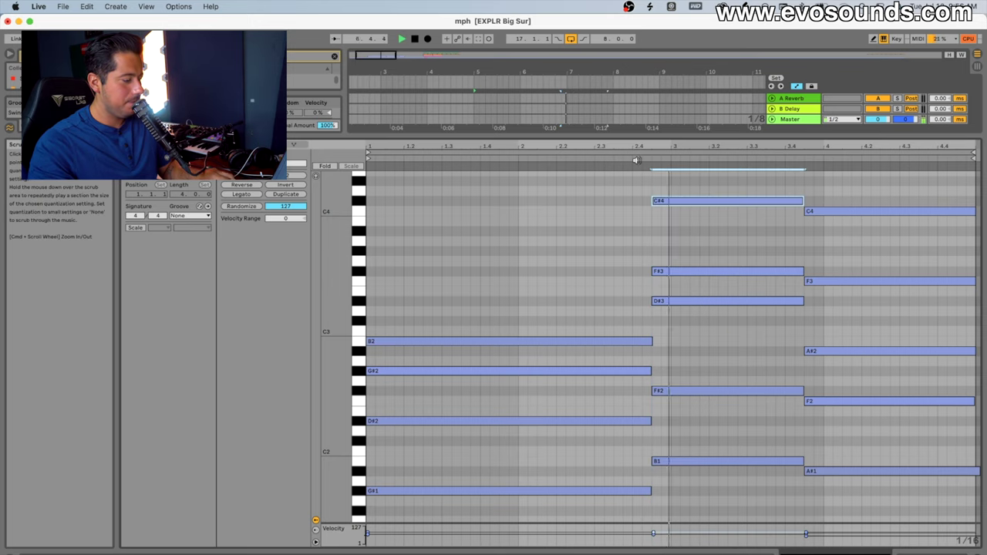
{"action": "key", "text": "space"}
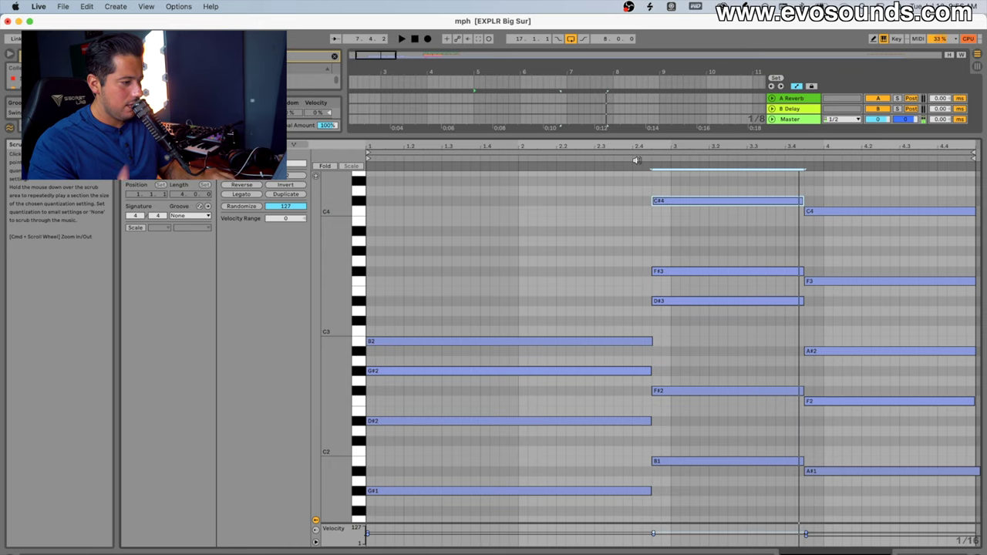
- Audition the third chord's root A#1 and compare it with the fifth F2
{"action": "left_click_drag", "start_coordinate": [847, 484], "coordinate": [852, 450]}
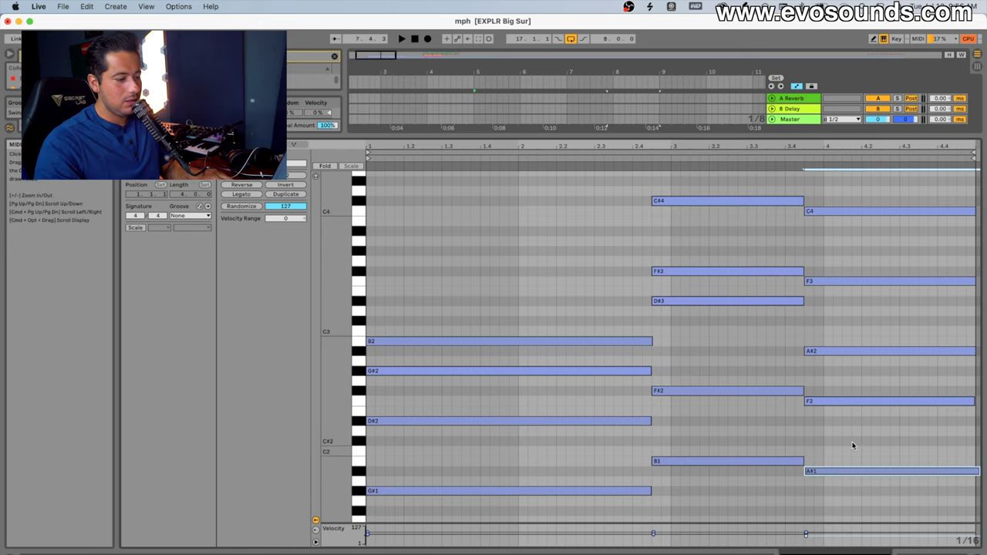
{"action": "left_click", "coordinate": [837, 402]}
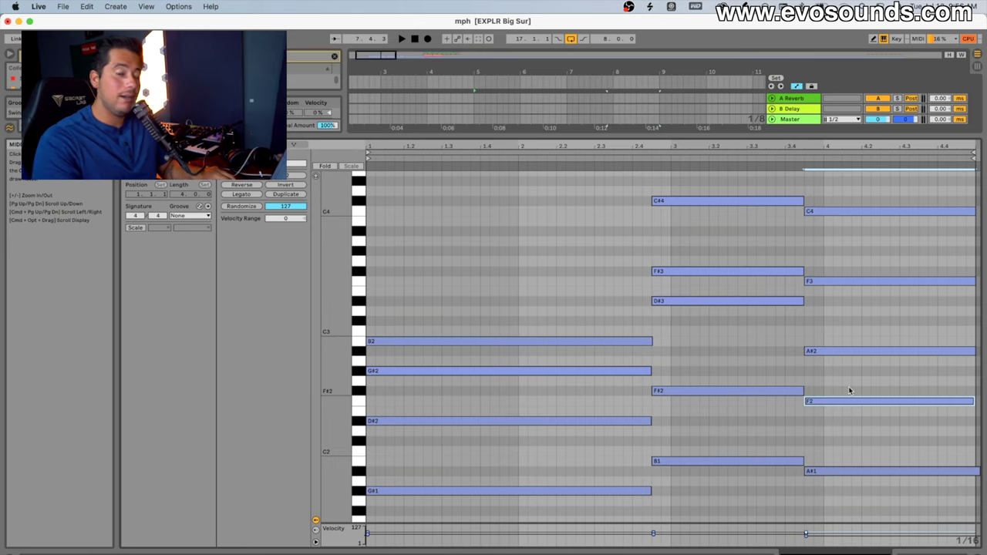
{"action": "left_click", "coordinate": [831, 481]}
{"action": "left_click", "coordinate": [832, 472]}
{"action": "left_click", "coordinate": [834, 411]}
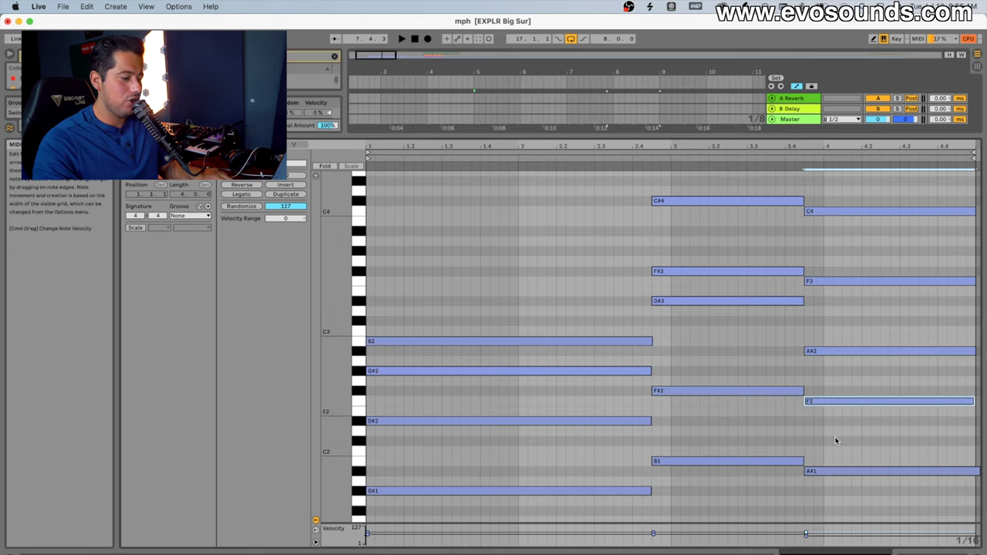
- Examine the third chord's lower notes A#1 and F2, and audition its upper F3 and C4
{"action": "double_click", "coordinate": [835, 461]}
{"action": "mouse_move", "coordinate": [835, 461]}
{"action": "left_mouse_down"}
{"action": "mouse_move", "coordinate": [833, 418]}
{"action": "mouse_move", "coordinate": [836, 469]}
{"action": "left_mouse_up"}
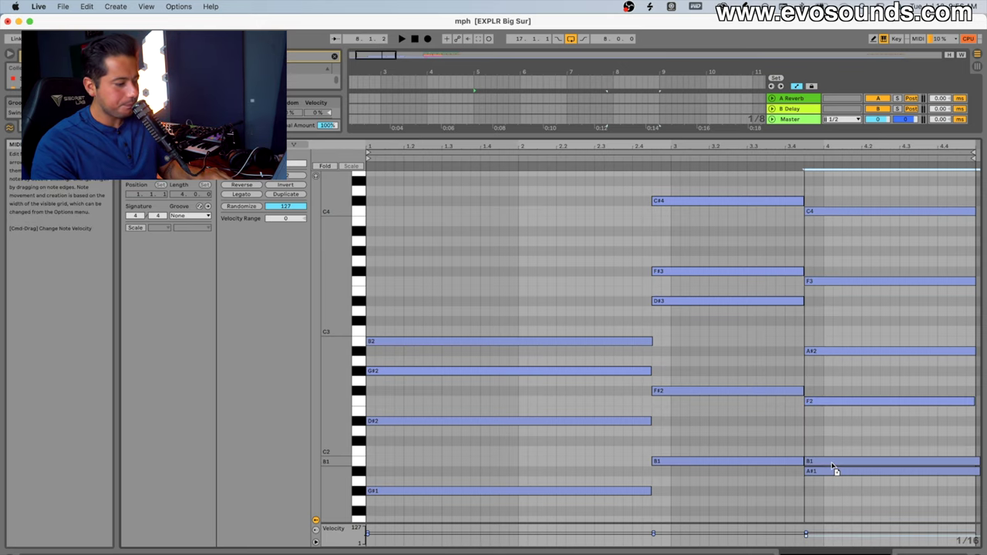
{"action": "left_click_drag", "start_coordinate": [827, 307], "coordinate": [832, 275]}
{"action": "left_click_drag", "start_coordinate": [850, 490], "coordinate": [858, 380]}
{"action": "scroll", "coordinate": [865, 336], "scroll_direction": "up", "scroll_amount": 3}
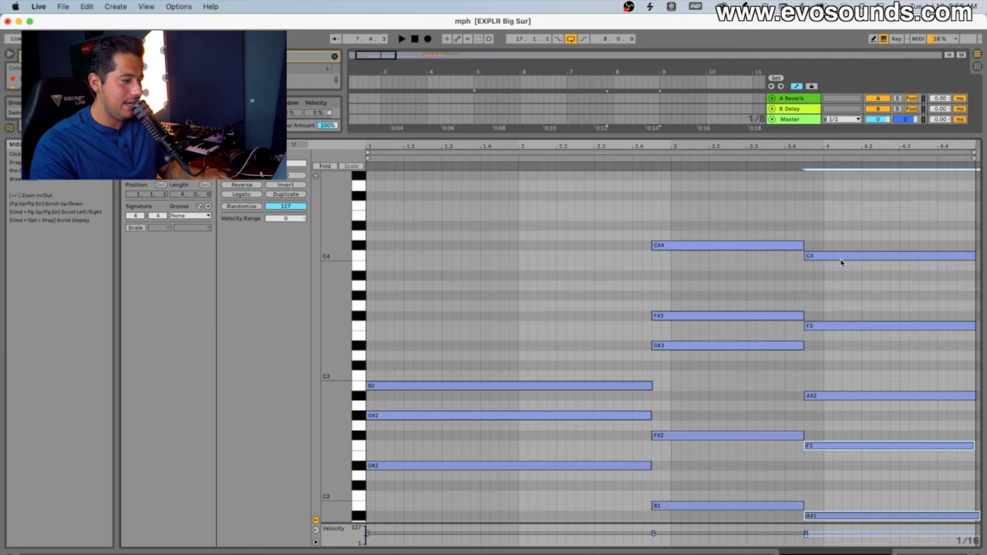
{"action": "left_click", "coordinate": [841, 259]}
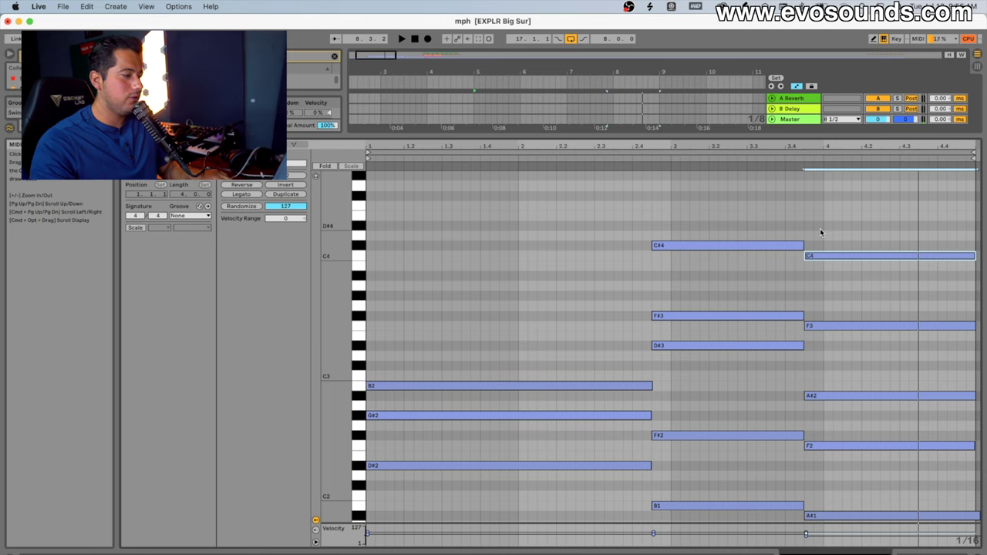
- Collapse the note editor and open the Serum instrument on the Pads track
{"action": "left_click_drag", "start_coordinate": [795, 137], "coordinate": [799, 545]}
{"action": "double_click", "coordinate": [788, 207]}
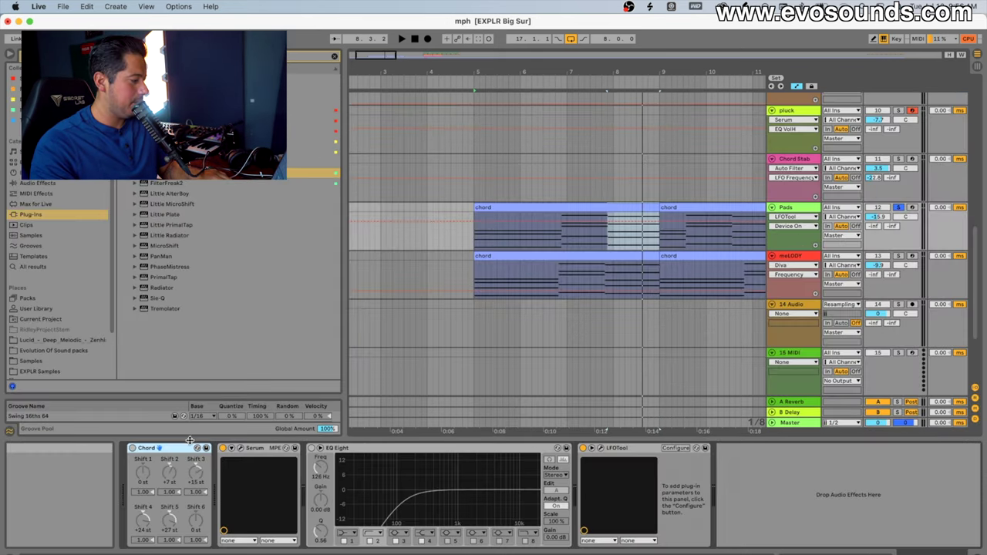
{"action": "left_click", "coordinate": [231, 448]}
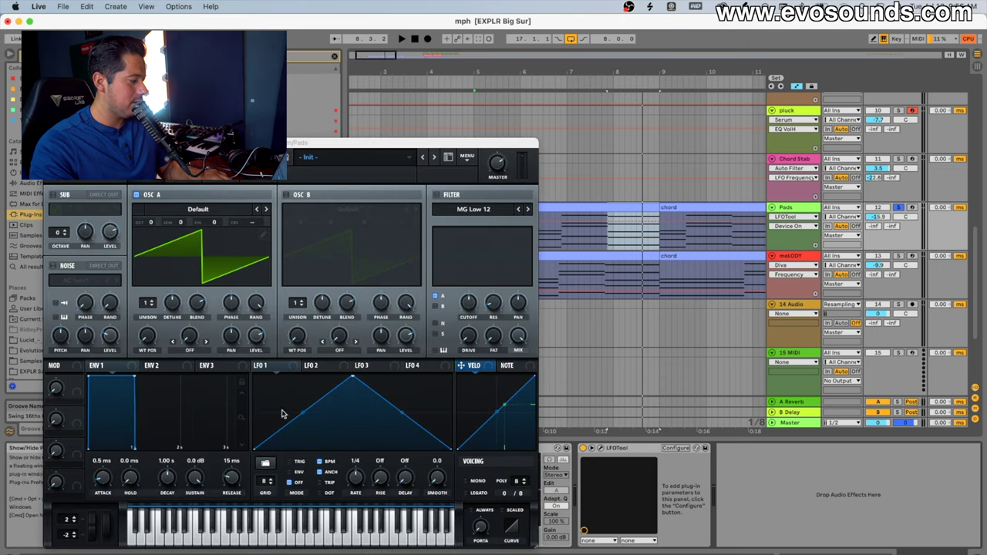
- Enable Serum's oscillator B with a fine tuning of 9, and detune oscillator A to -4
{"action": "left_click", "coordinate": [299, 197]}
{"action": "left_click_drag", "start_coordinate": [364, 225], "coordinate": [364, 218]}
{"action": "left_click_drag", "start_coordinate": [224, 222], "coordinate": [224, 225]}
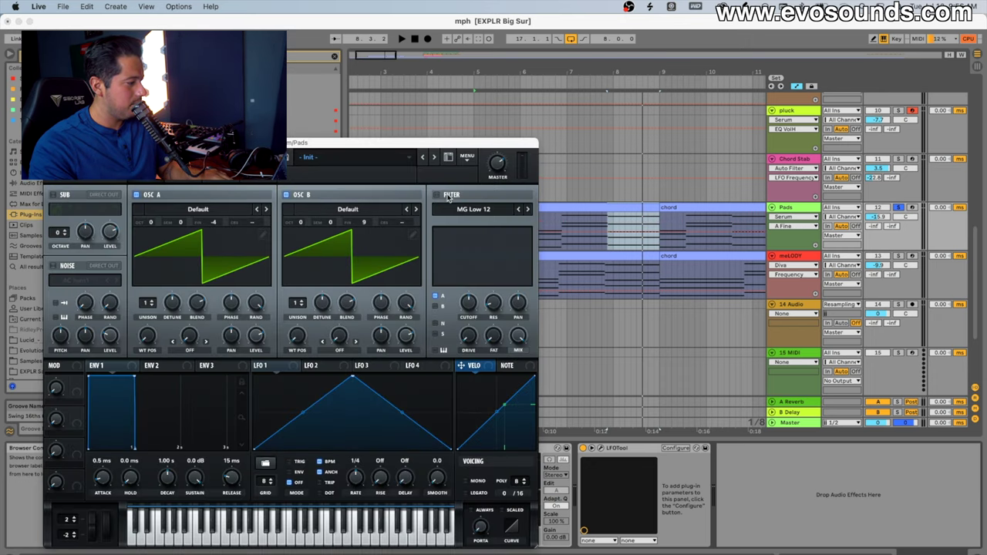
- Enable an MG Low 18 filter for both oscillators and modulate its lowered cutoff with Env 1
{"action": "left_click", "coordinate": [443, 196]}
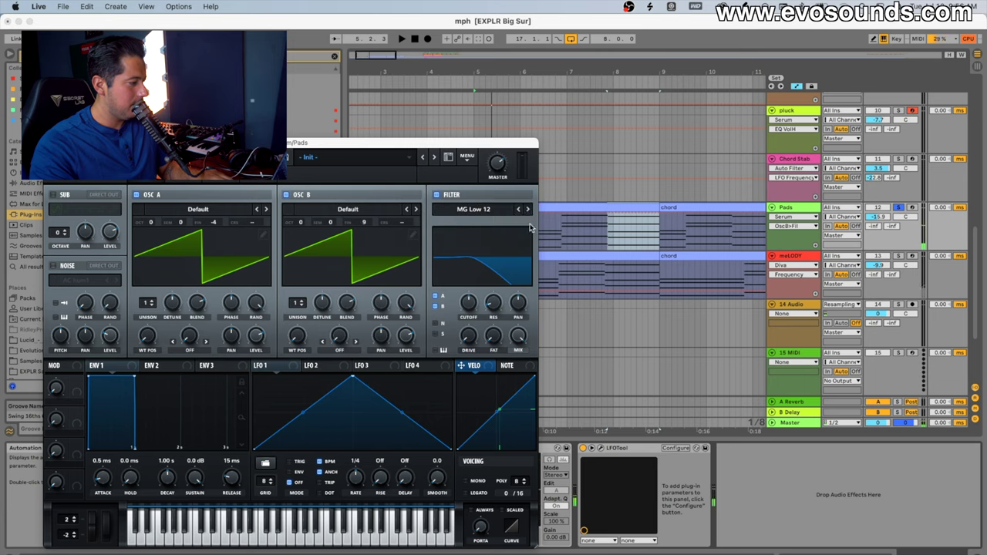
{"action": "left_click_drag", "start_coordinate": [468, 302], "coordinate": [469, 319]}
{"action": "left_click_drag", "start_coordinate": [127, 369], "coordinate": [469, 302]}
- Shape Env 1 with an attack of about 216 ms, decay of 906 ms and sustain of -5.9 dB
{"action": "left_click_drag", "start_coordinate": [101, 477], "coordinate": [109, 455]}
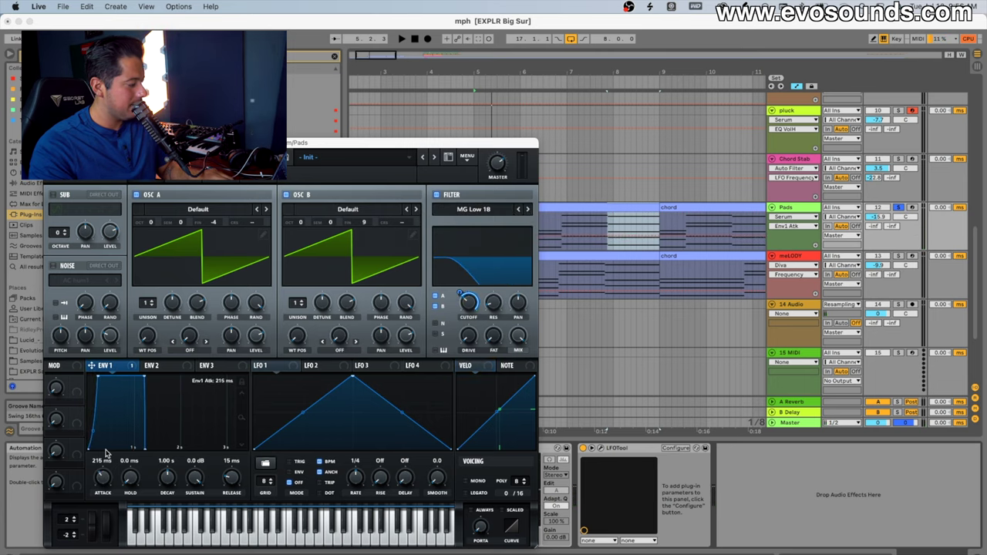
{"action": "key", "text": "space"}
{"action": "left_click_drag", "start_coordinate": [195, 478], "coordinate": [178, 491]}
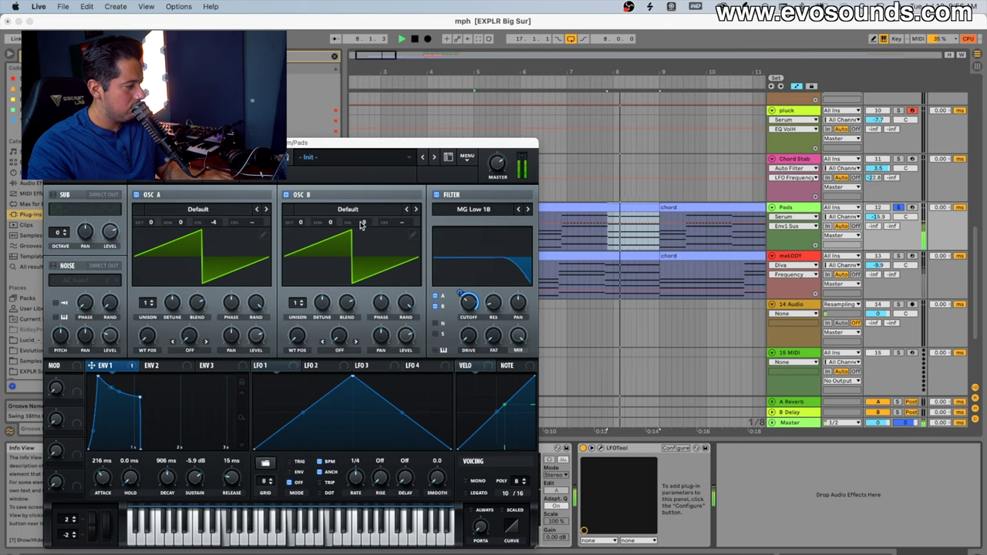
- Lower the filter's base cutoff and lengthen Env 1's attack to about 322 ms while auditioning the pads
{"action": "left_click_drag", "start_coordinate": [465, 305], "coordinate": [462, 328]}
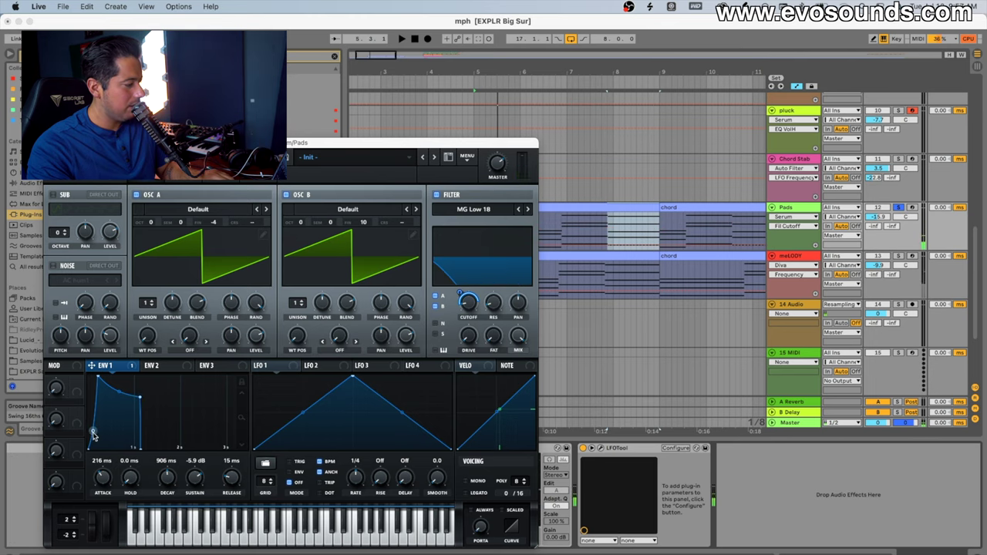
{"action": "left_click_drag", "start_coordinate": [108, 480], "coordinate": [108, 476]}
{"action": "key", "text": "space"}
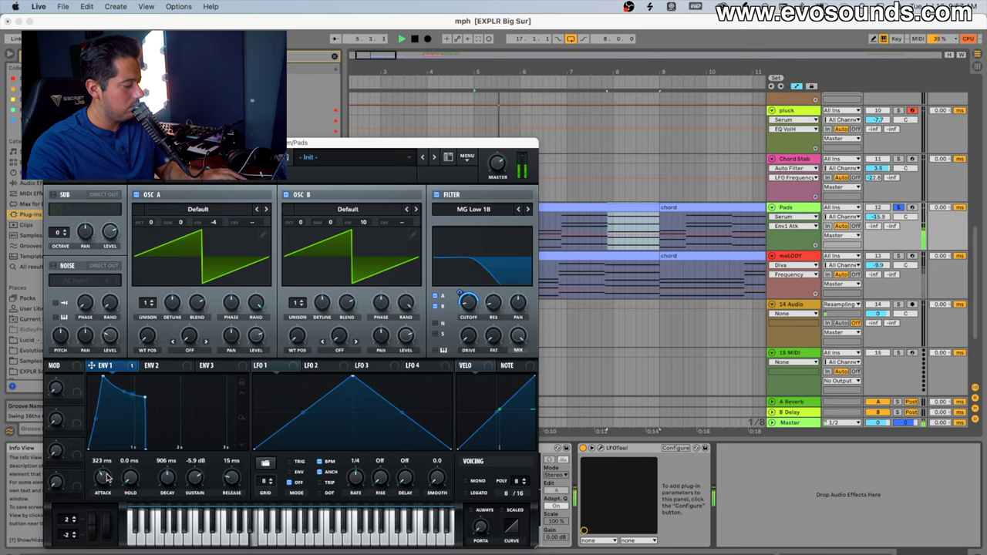
{"action": "key", "text": "space"}
- View the LFOTool's volume shape, and fine-tune Env 1's modulation of Serum's filter cutoff during playback
{"action": "left_click", "coordinate": [601, 449]}
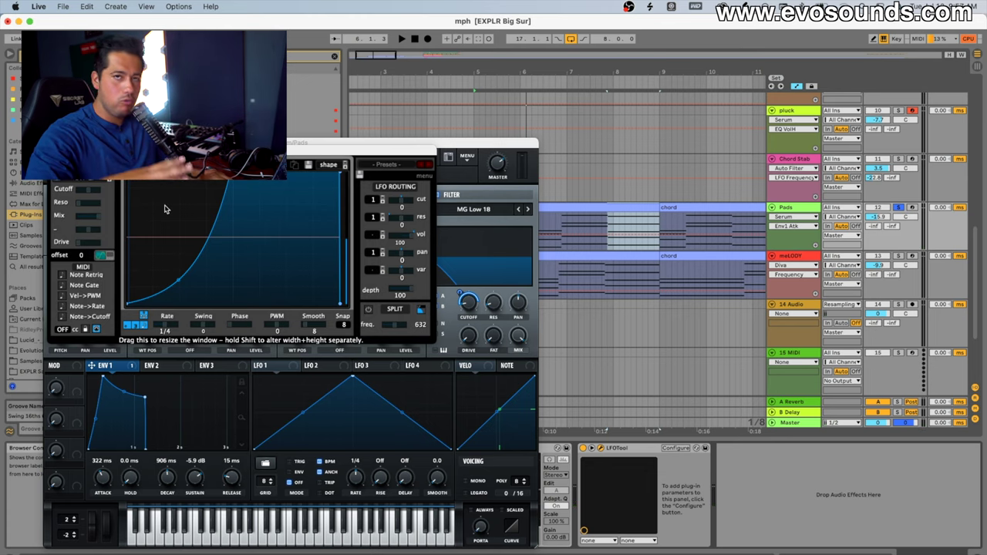
{"action": "key", "text": "space"}
{"action": "left_click", "coordinate": [462, 298]}
{"action": "right_click", "coordinate": [461, 298]}
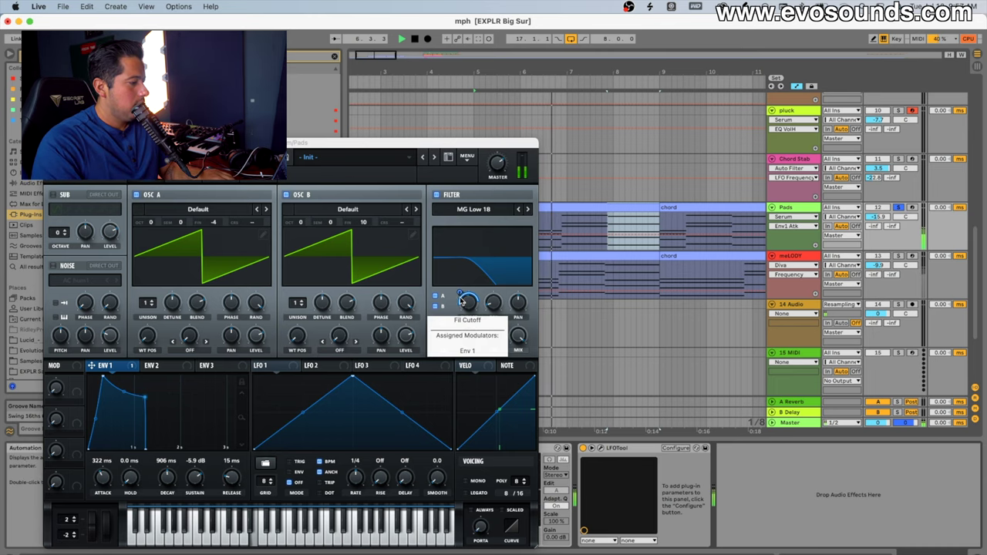
{"action": "left_click", "coordinate": [465, 293]}
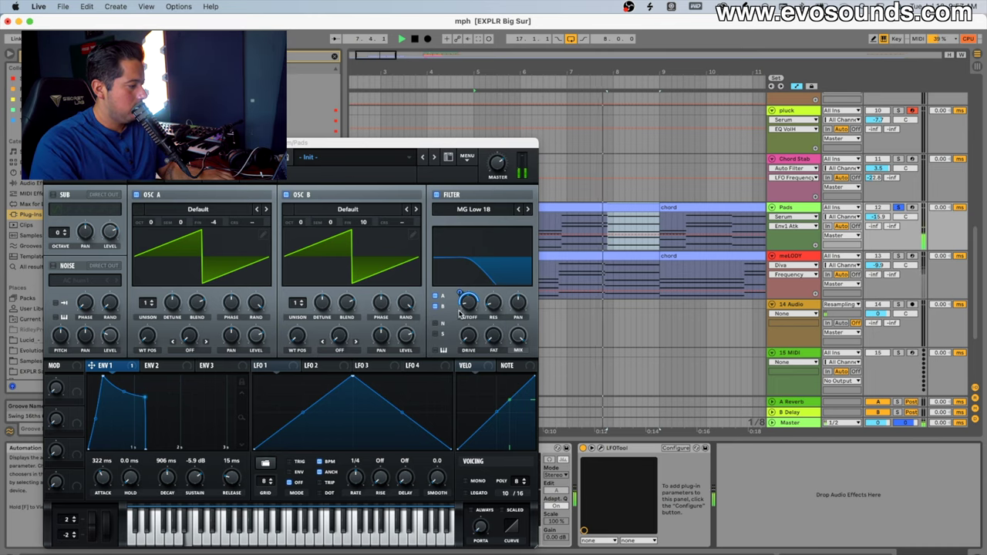
{"action": "left_click_drag", "start_coordinate": [461, 293], "coordinate": [462, 296]}
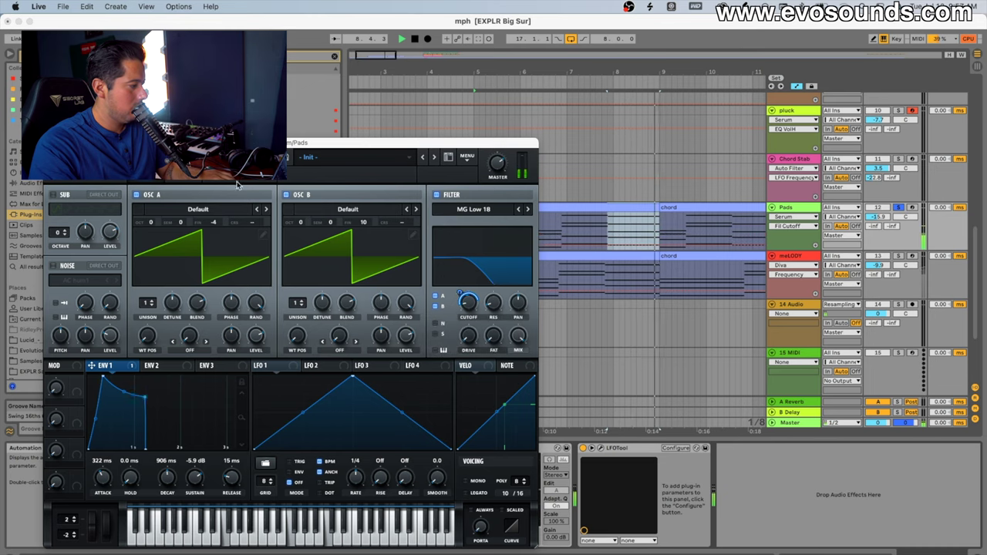
- Stop playback and enable the Hall reverb in Serum's effects rack
{"action": "key", "text": "space"}
{"action": "left_click", "coordinate": [235, 176]}
{"action": "left_click", "coordinate": [198, 176]}
{"action": "left_click", "coordinate": [61, 316]}
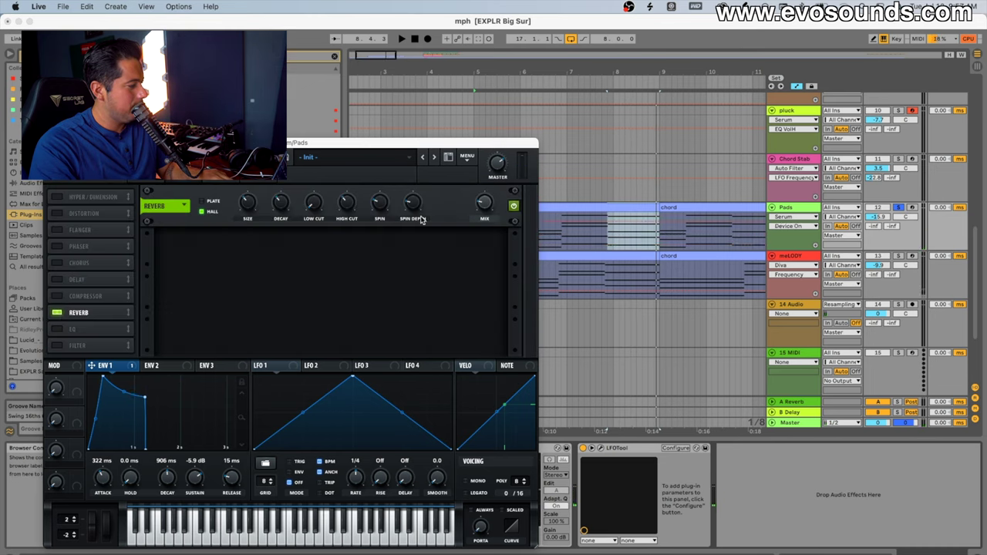
- Enable the AC hum1 noise oscillator at about 21% level, route it through the filter, and play the pads
{"action": "left_click", "coordinate": [68, 157]}
{"action": "left_click", "coordinate": [112, 340]}
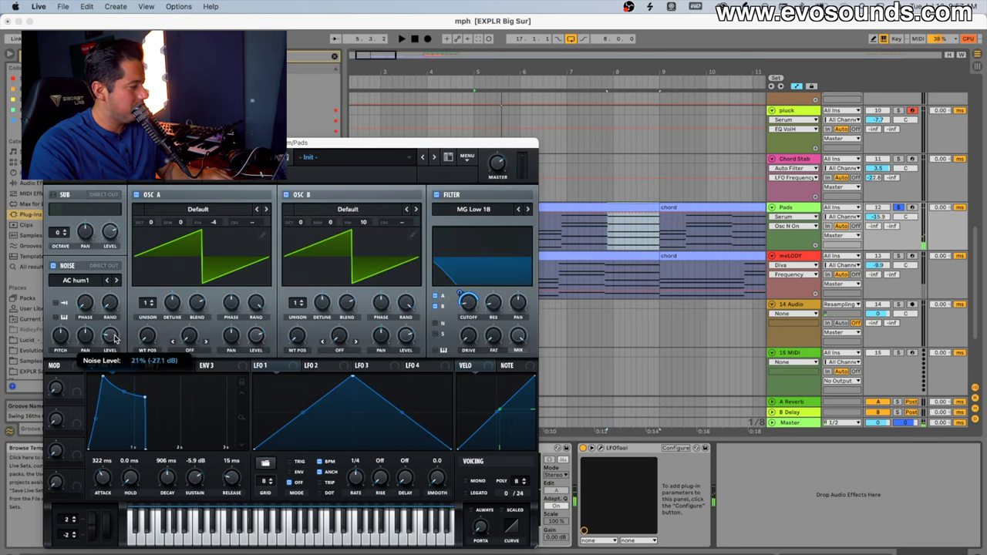
{"action": "key", "text": "space"}
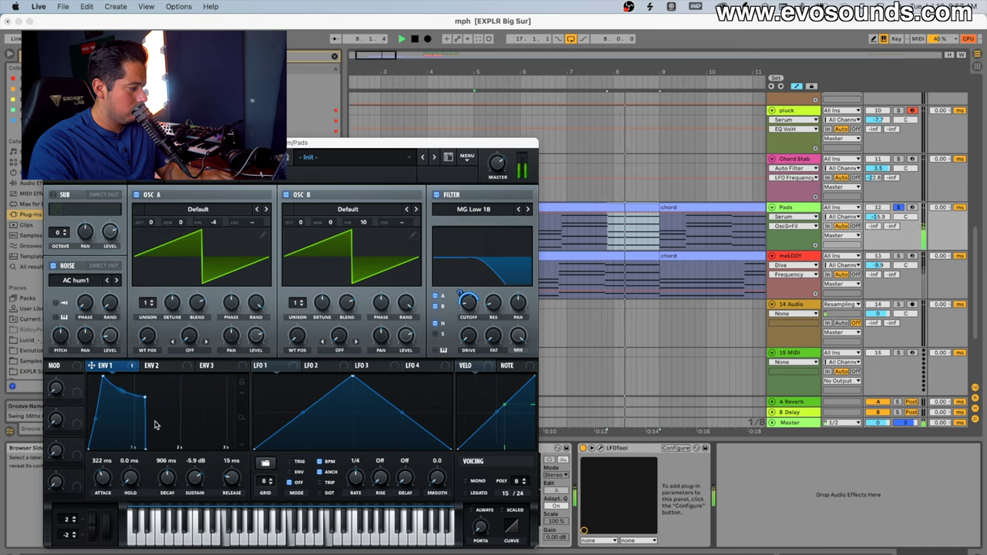
- Reshape Env 1 to about 427 ms attack, 1.36 s decay and -8.0 dB sustain, replaying the chords to compare
{"action": "left_click_drag", "start_coordinate": [103, 477], "coordinate": [102, 484]}
{"action": "key", "text": "space"}
{"action": "key", "text": "space"}
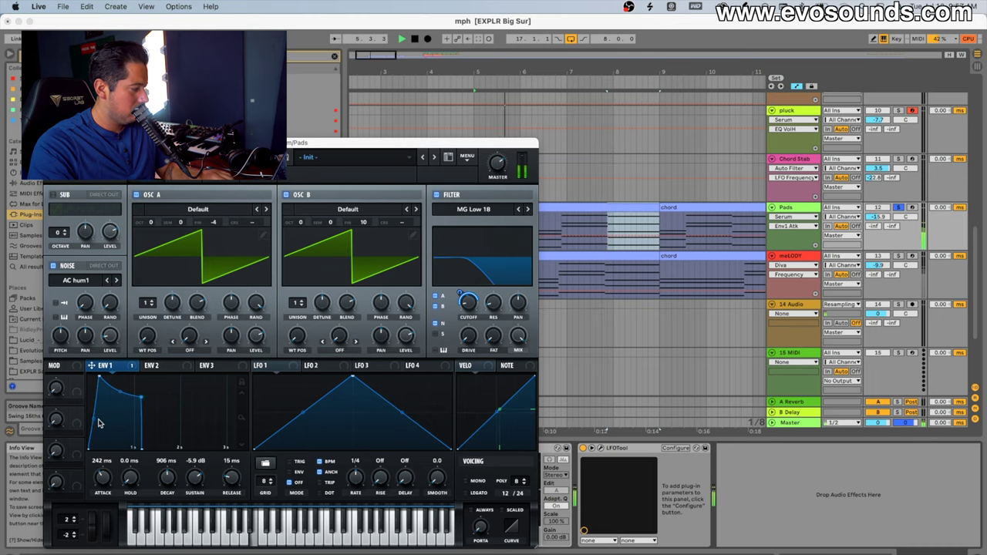
{"action": "key", "text": "space"}
{"action": "left_click_drag", "start_coordinate": [100, 458], "coordinate": [104, 467]}
{"action": "left_click_drag", "start_coordinate": [190, 481], "coordinate": [168, 468]}
{"action": "key", "text": "space"}
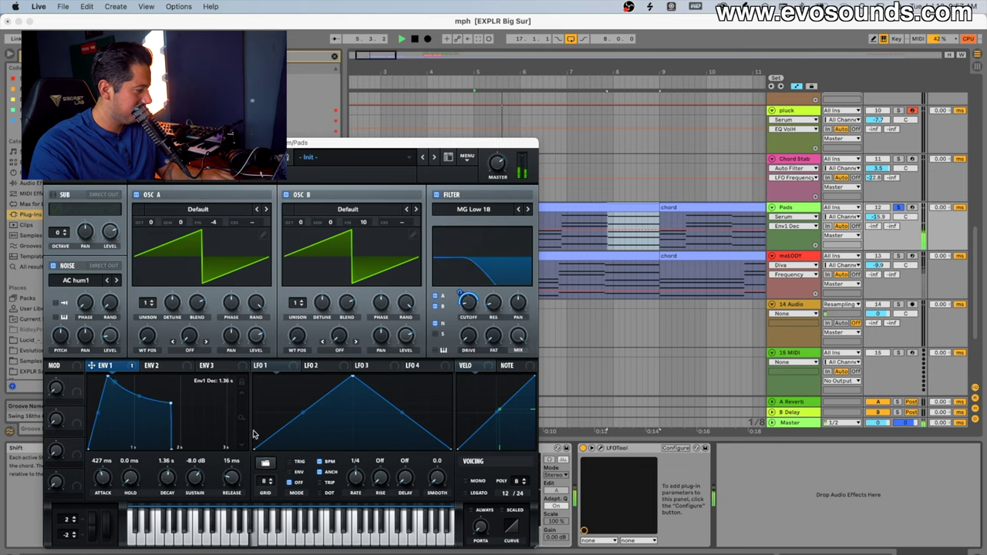
- Switch the Serum filter to MG Low 24 and raise the Pads track volume
{"action": "left_click", "coordinate": [528, 209]}
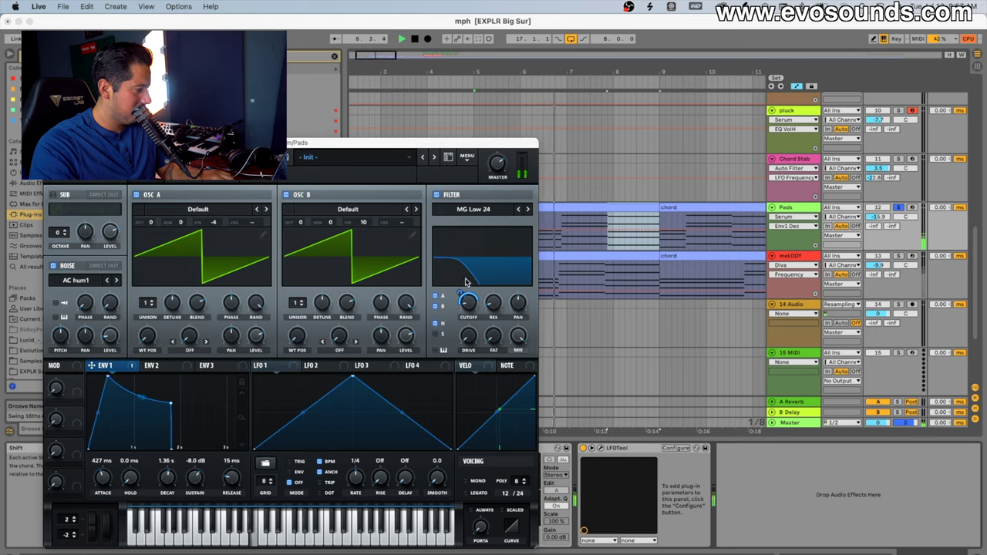
{"action": "left_click", "coordinate": [878, 218]}
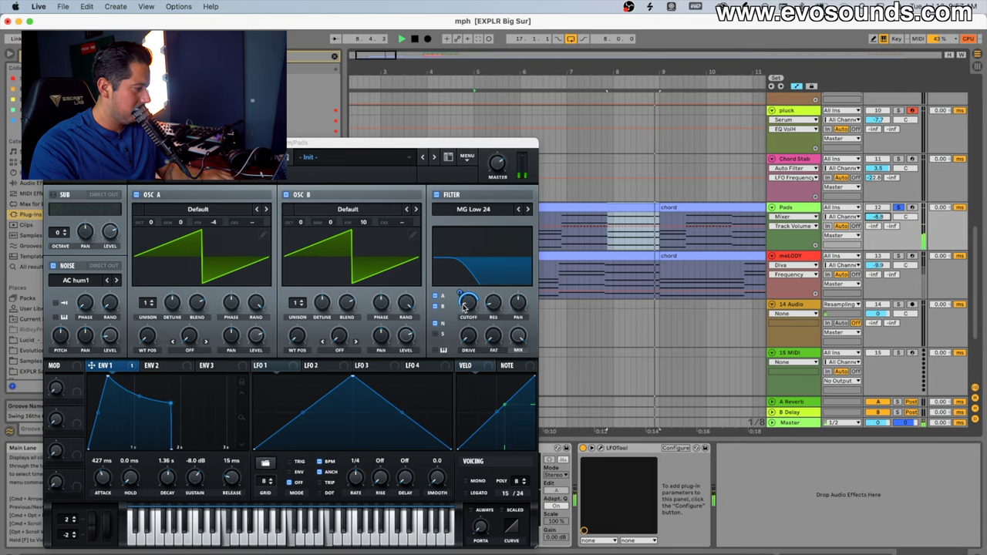
- Bypass the LFOTool on the Pads track and raise Serum's filter resonance to about 38%
{"action": "left_click", "coordinate": [583, 447]}
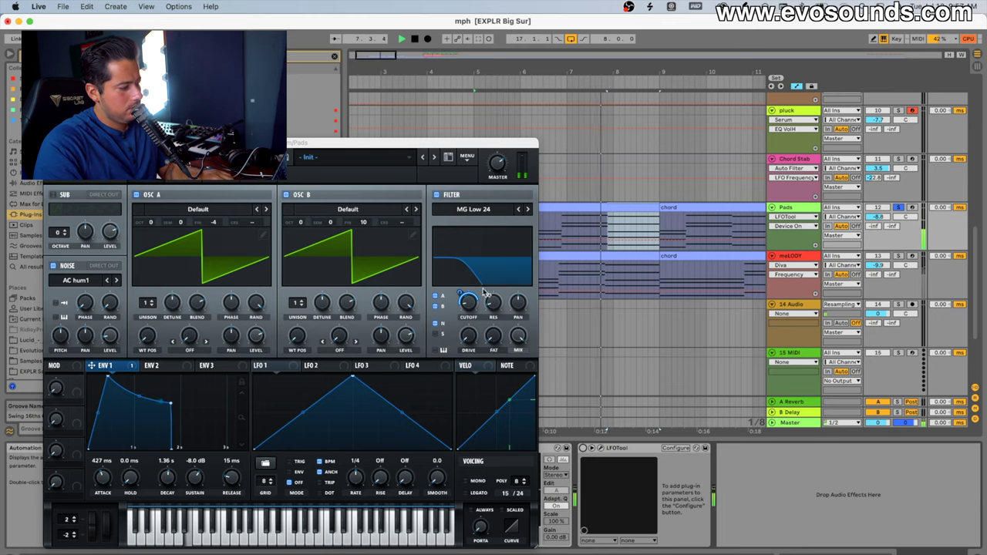
{"action": "left_click_drag", "start_coordinate": [496, 270], "coordinate": [495, 273]}
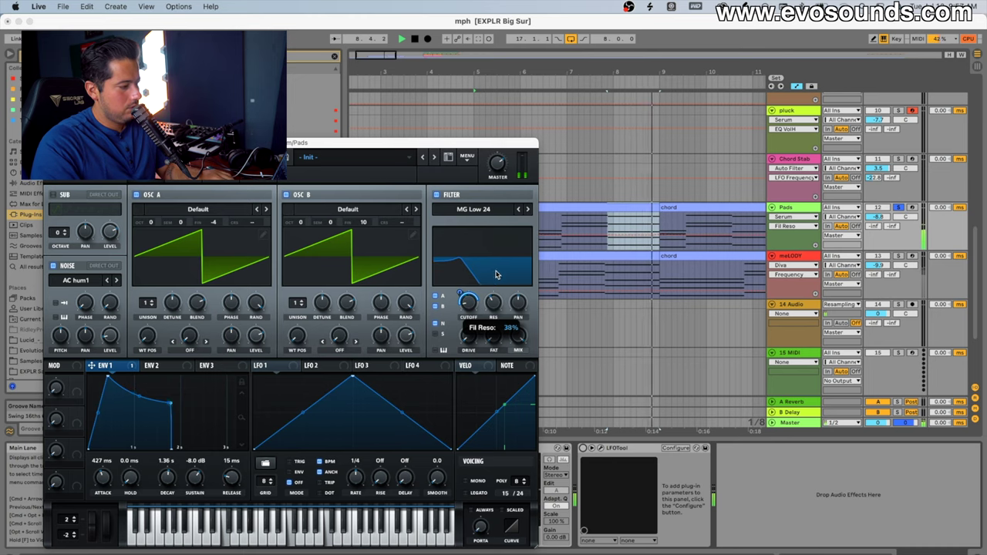
- Lower the Pads' Serum filter cutoff to 22 Hz, draw a rise in its Fil Cutoff automation, and play it back
{"action": "left_click", "coordinate": [468, 303]}
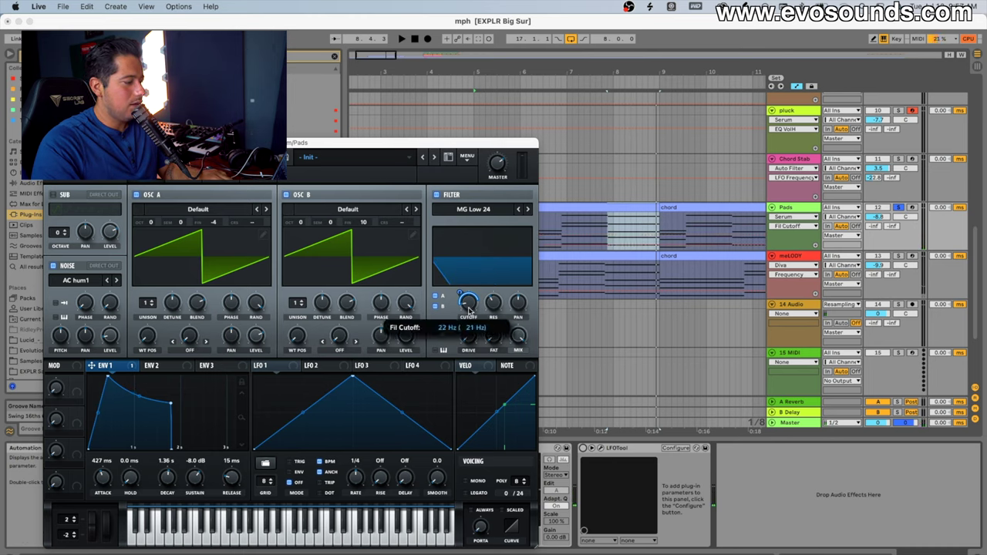
{"action": "left_click", "coordinate": [661, 245]}
{"action": "left_click_drag", "start_coordinate": [665, 245], "coordinate": [665, 216]}
{"action": "key", "text": "space"}
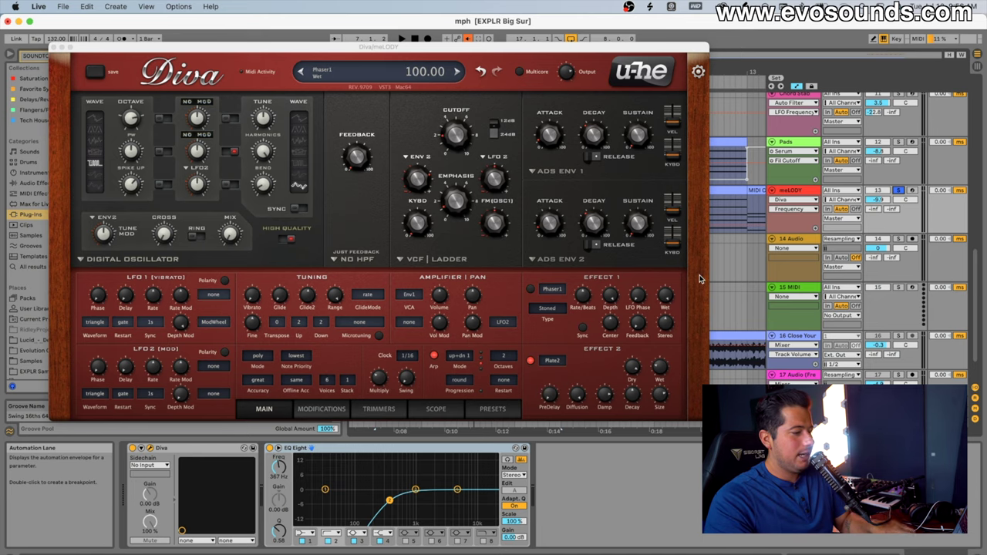
- Play the meLODY track and set Diva's arpeggiator range to 3 octaves
{"action": "key", "text": "space"}
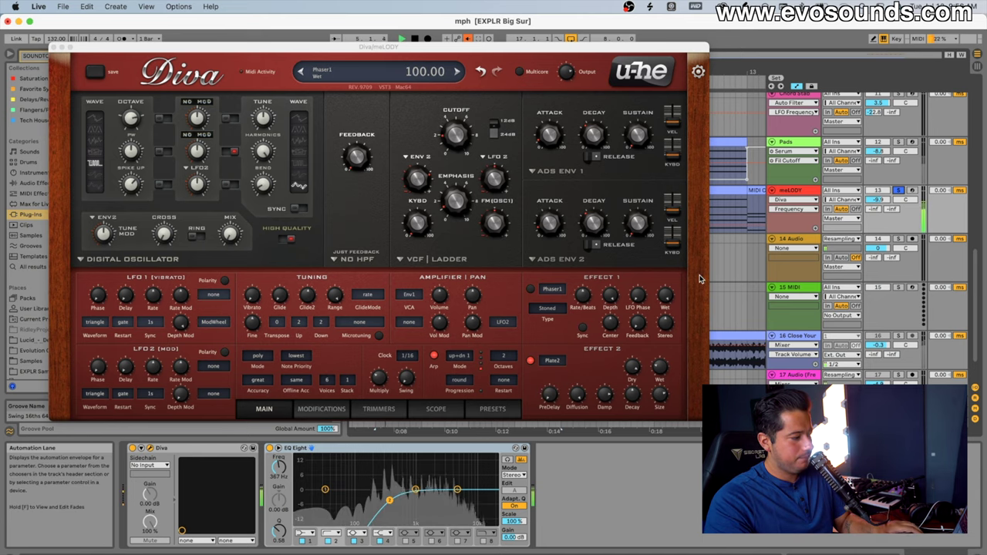
{"action": "left_click", "coordinate": [505, 356]}
{"action": "left_click", "coordinate": [519, 374]}
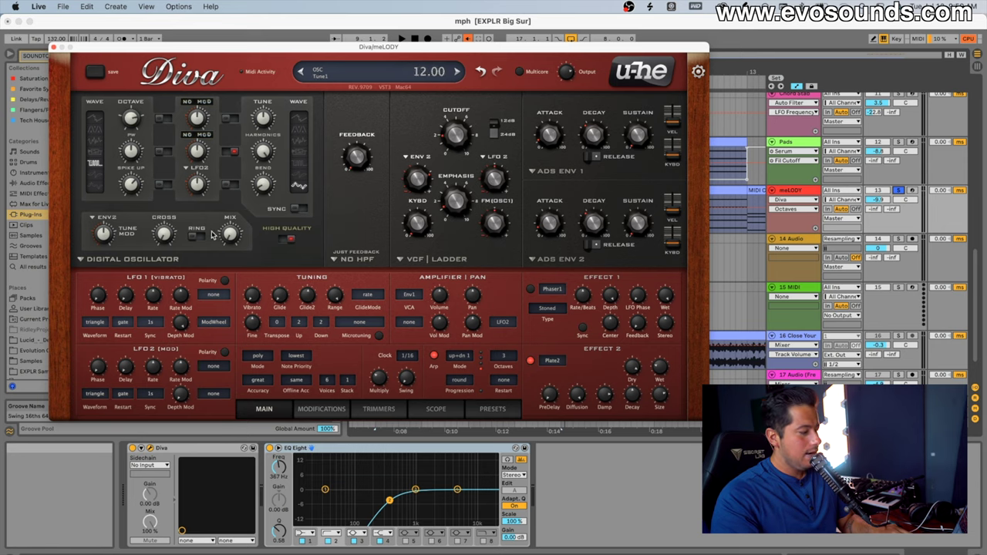
- Check the arpeggiator's mode and octave options, set its progression to serial, and replay the melody
{"action": "left_click", "coordinate": [458, 356]}
{"action": "left_click", "coordinate": [462, 361]}
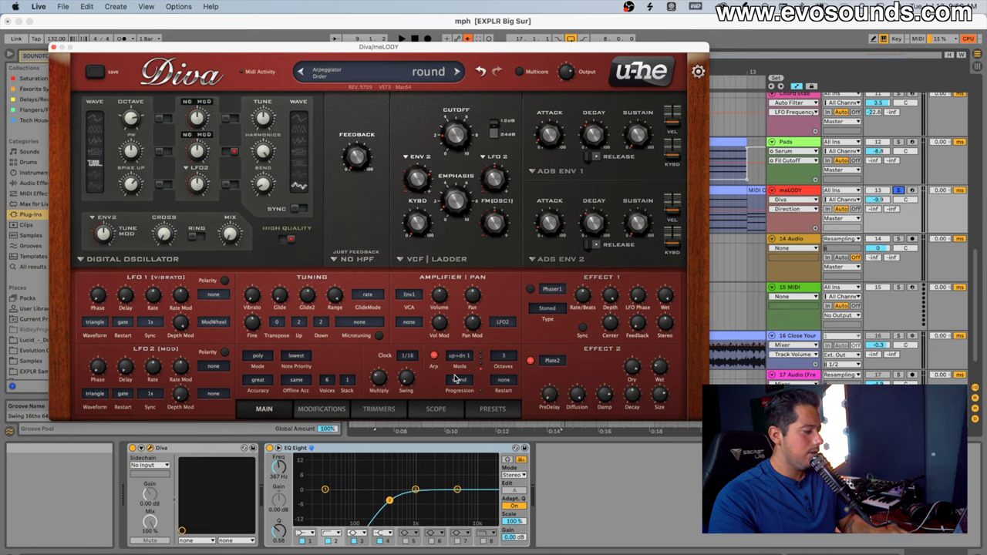
{"action": "left_click", "coordinate": [503, 356]}
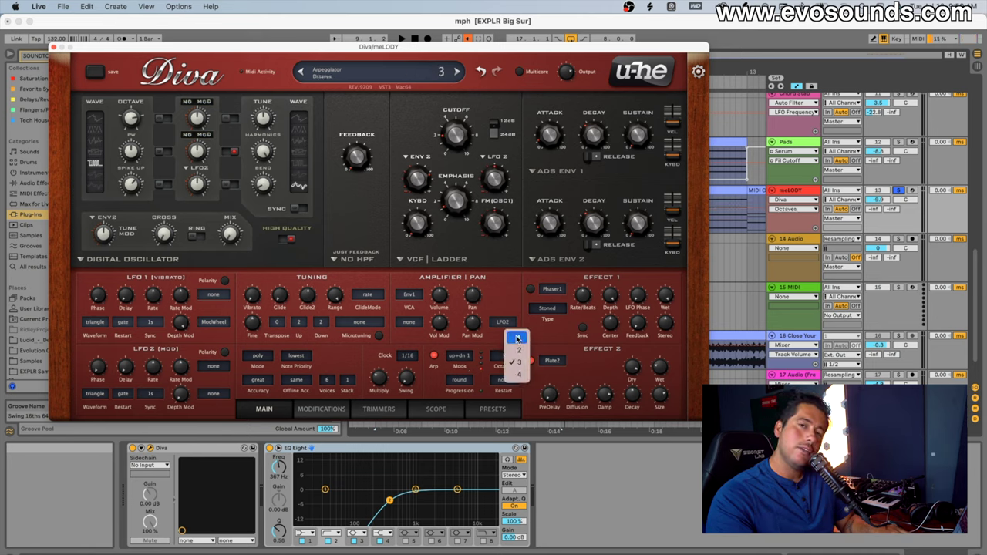
{"action": "left_click", "coordinate": [472, 390]}
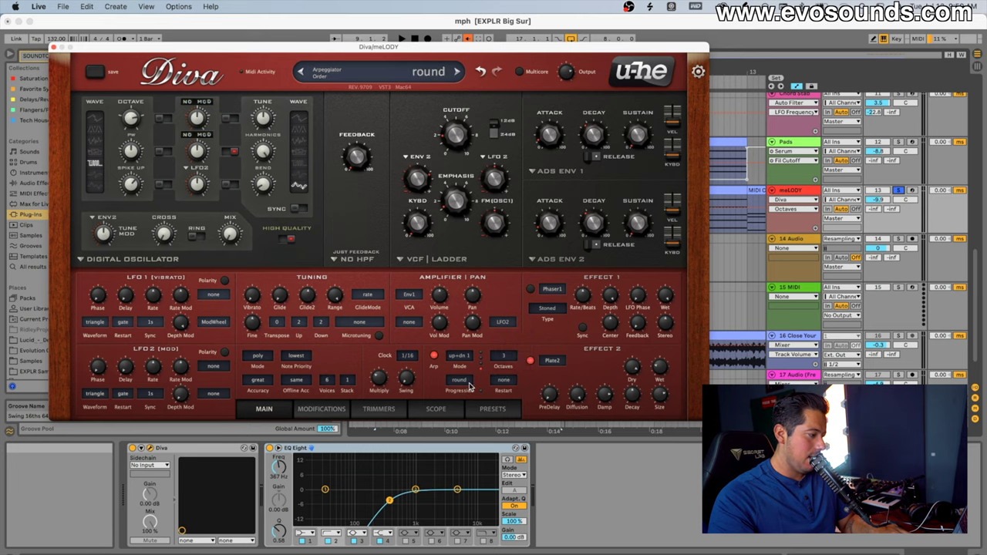
{"action": "left_click", "coordinate": [472, 390]}
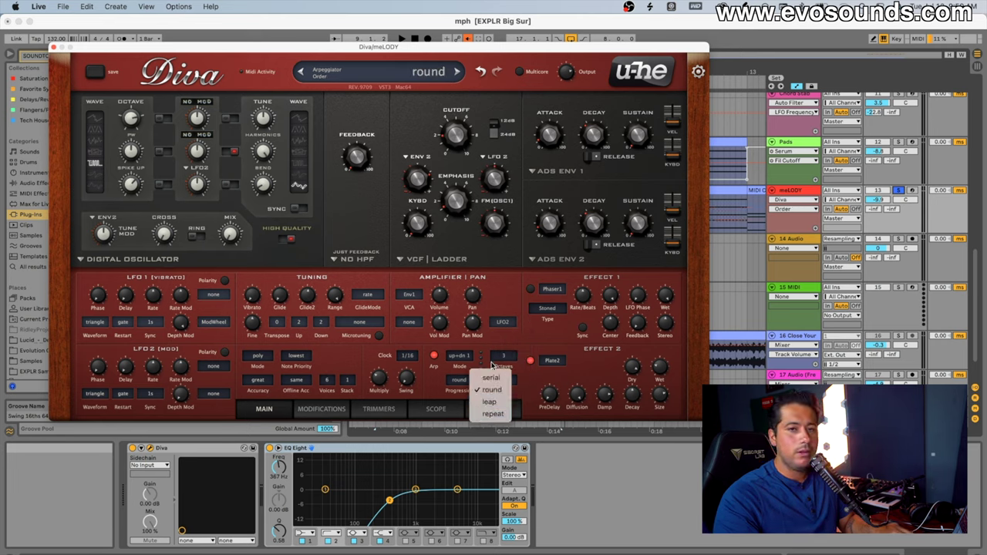
{"action": "left_click", "coordinate": [492, 379]}
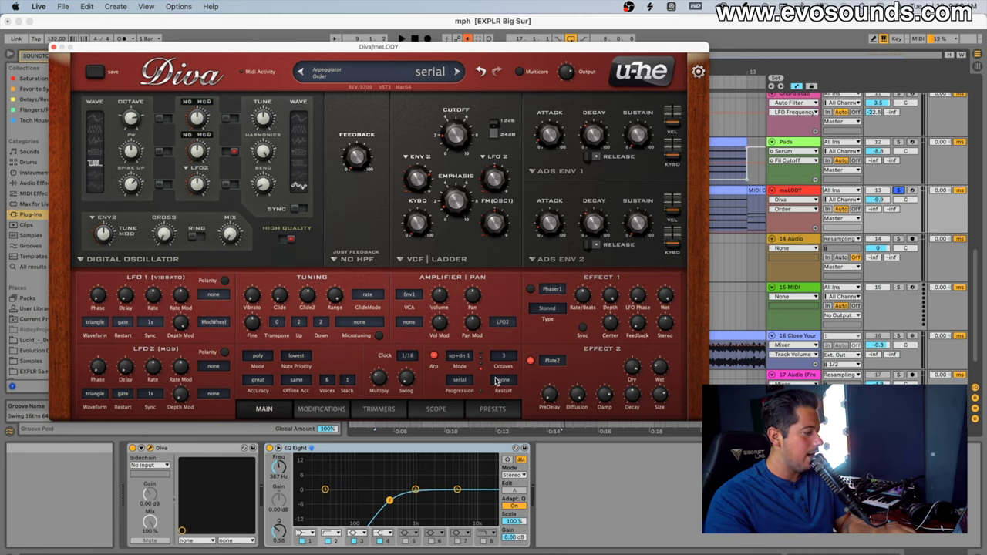
{"action": "key", "text": "space"}
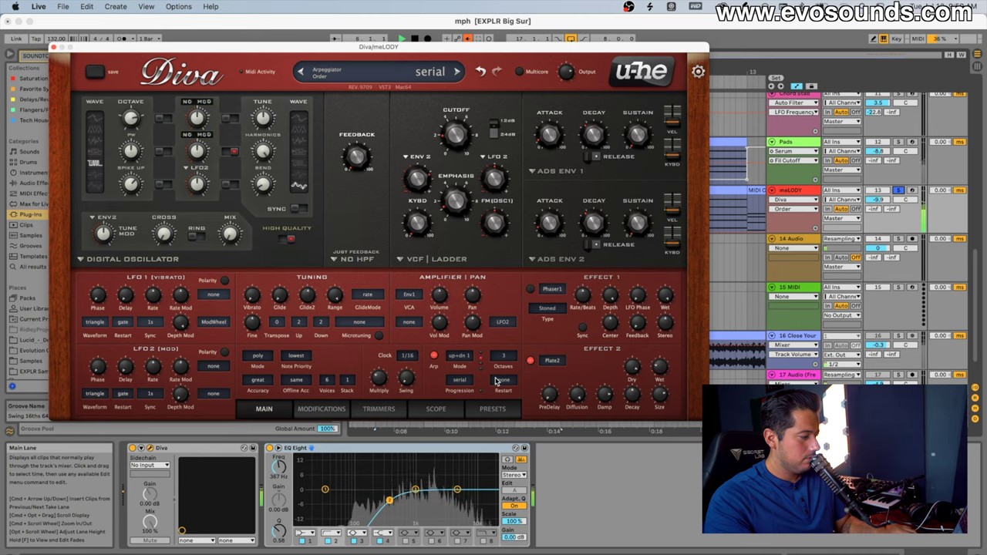
- Audition the arpeggiator's round, leap and repeat progressions on the playing melody, returning to serial
{"action": "left_click", "coordinate": [463, 381]}
{"action": "left_click", "coordinate": [472, 401]}
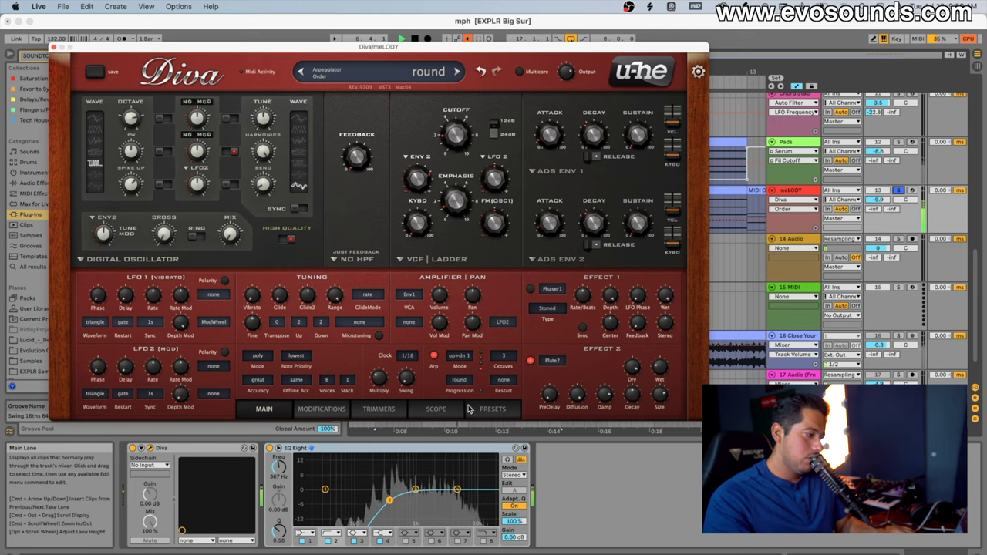
{"action": "left_click", "coordinate": [463, 380]}
{"action": "left_click", "coordinate": [476, 406]}
{"action": "key", "text": "space"}
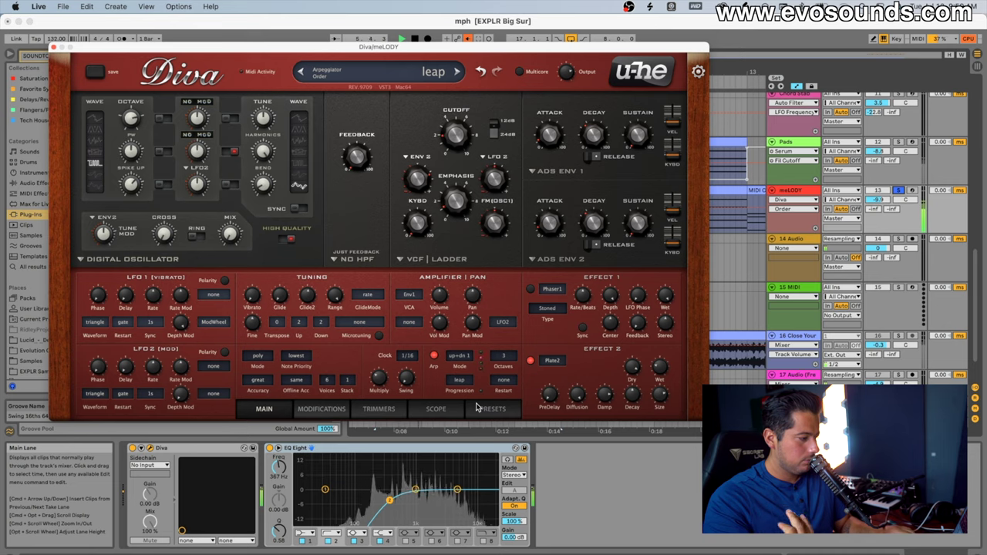
{"action": "left_click", "coordinate": [470, 400]}
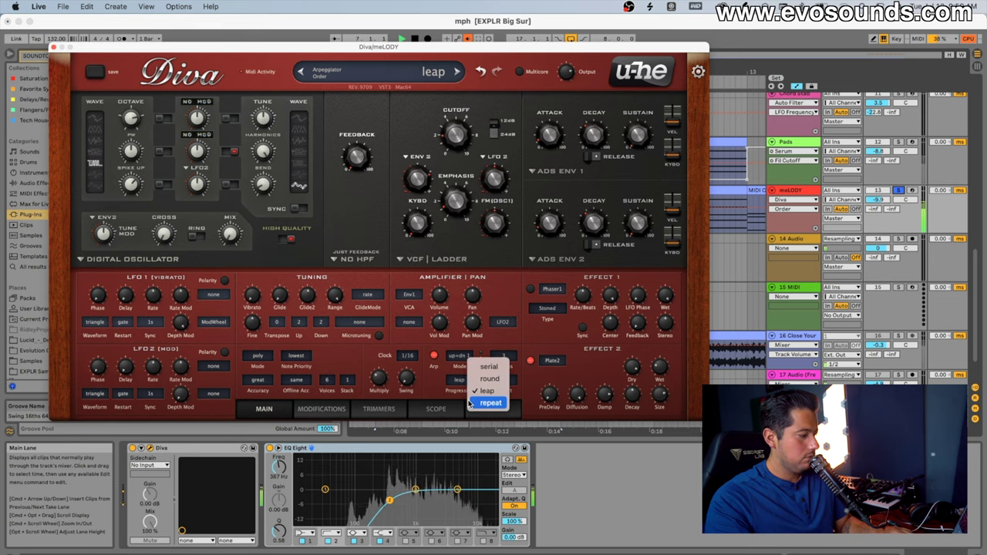
{"action": "left_click", "coordinate": [472, 403]}
{"action": "left_click", "coordinate": [472, 398]}
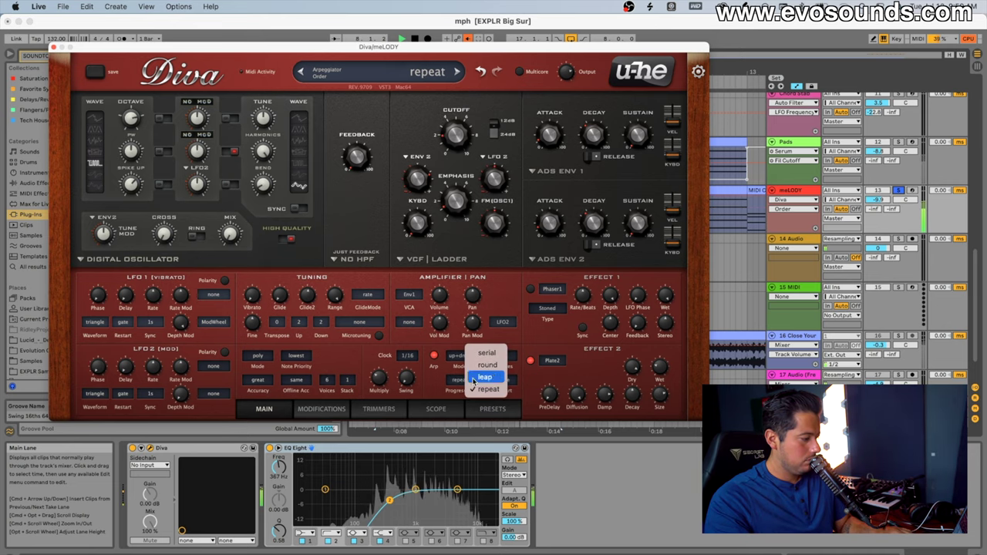
{"action": "left_click", "coordinate": [473, 397]}
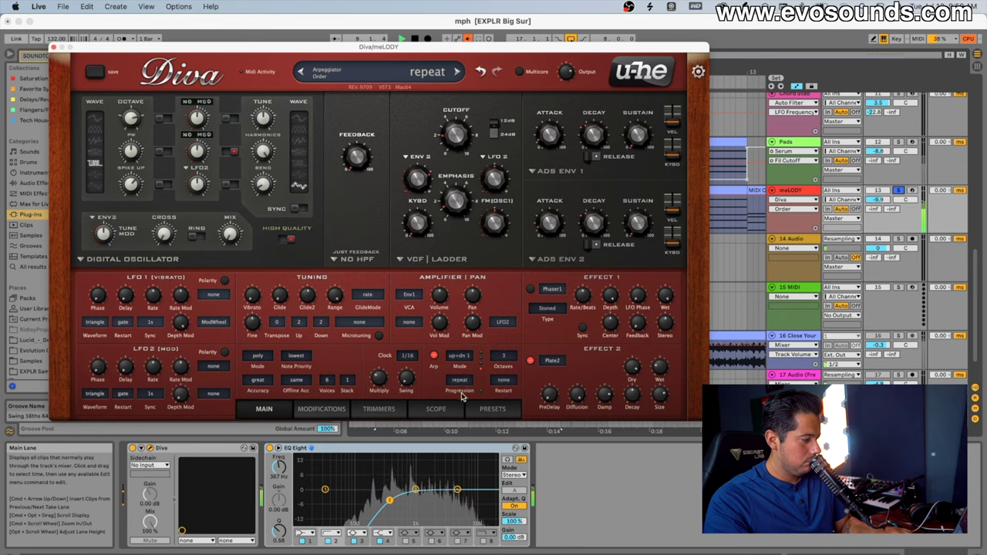
{"action": "left_click", "coordinate": [460, 389]}
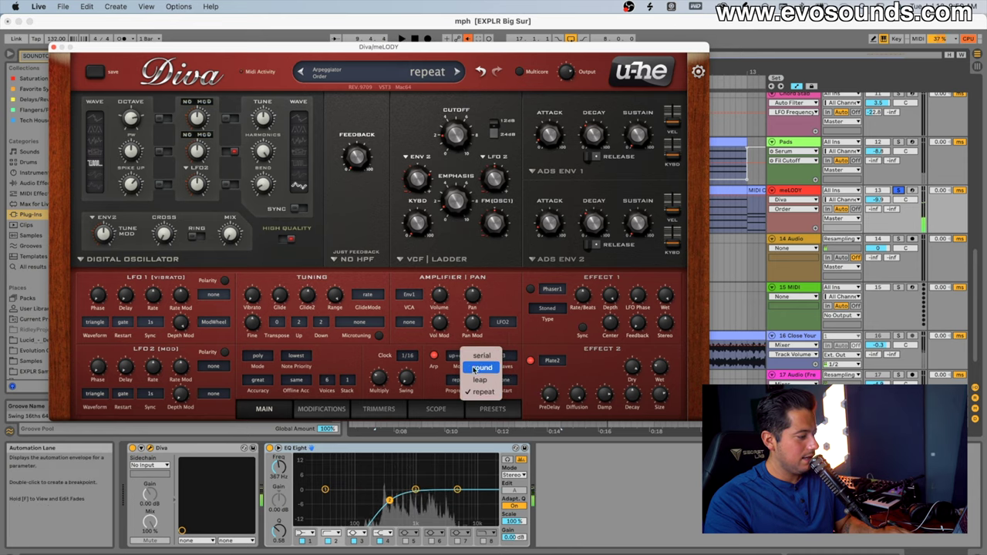
{"action": "left_click", "coordinate": [477, 355]}
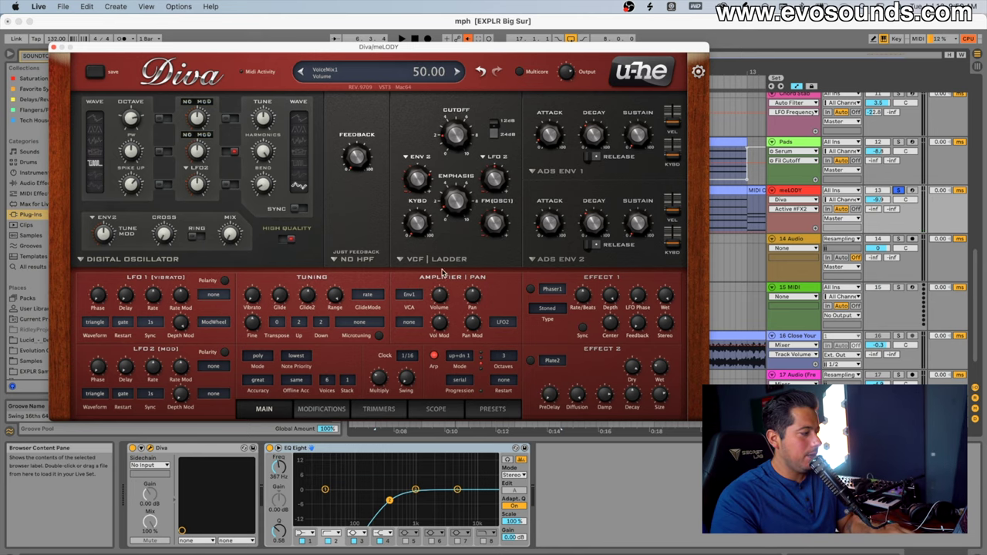
- Check Diva's oscillator model and adjust the first oscillator's Spike Up shape while the melody plays
{"action": "left_click", "coordinate": [179, 259]}
{"action": "left_click", "coordinate": [179, 259]}
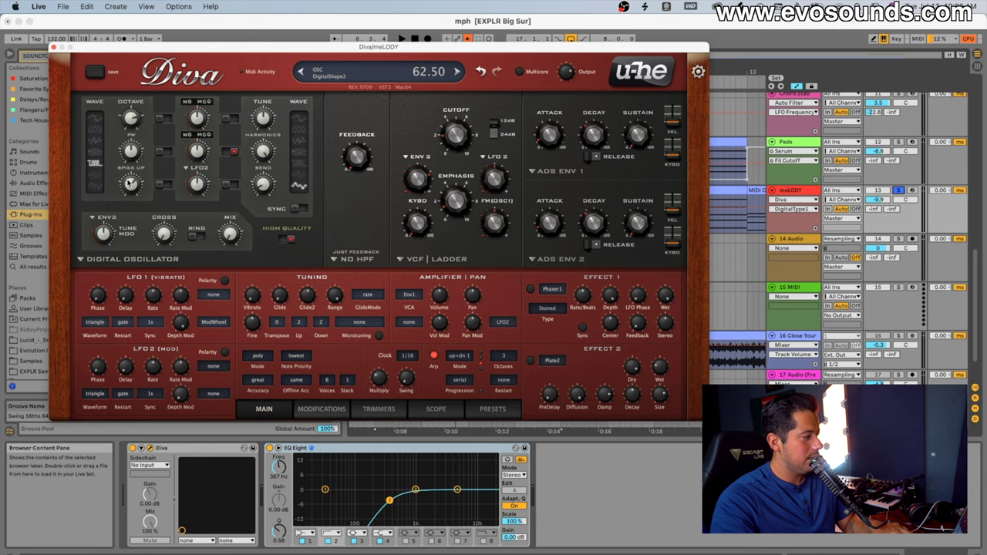
{"action": "key", "text": "space"}
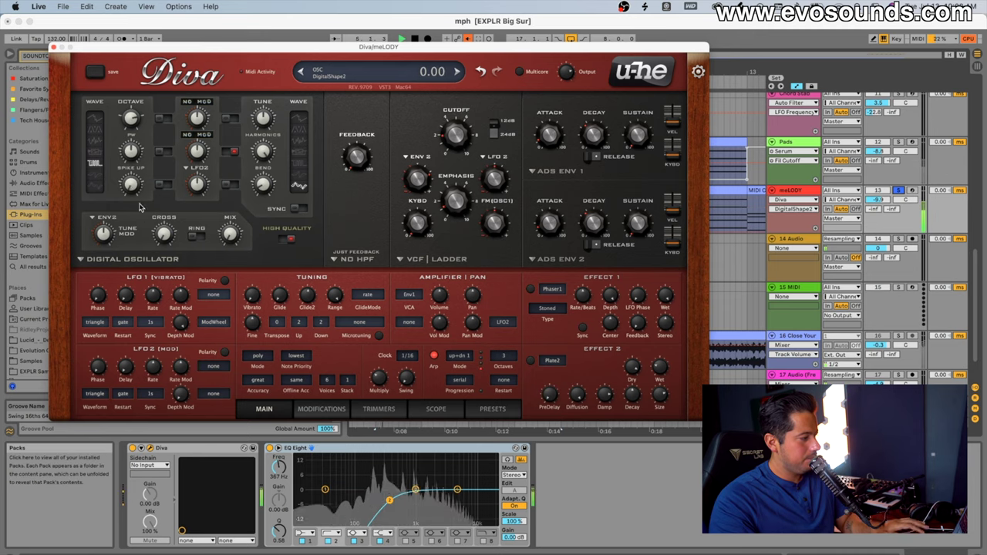
{"action": "left_click_drag", "start_coordinate": [144, 133], "coordinate": [285, 155]}
{"action": "mouse_move", "coordinate": [140, 187]}
{"action": "left_mouse_down"}
{"action": "mouse_move", "coordinate": [153, 154]}
{"action": "mouse_move", "coordinate": [131, 197]}
{"action": "left_mouse_up"}
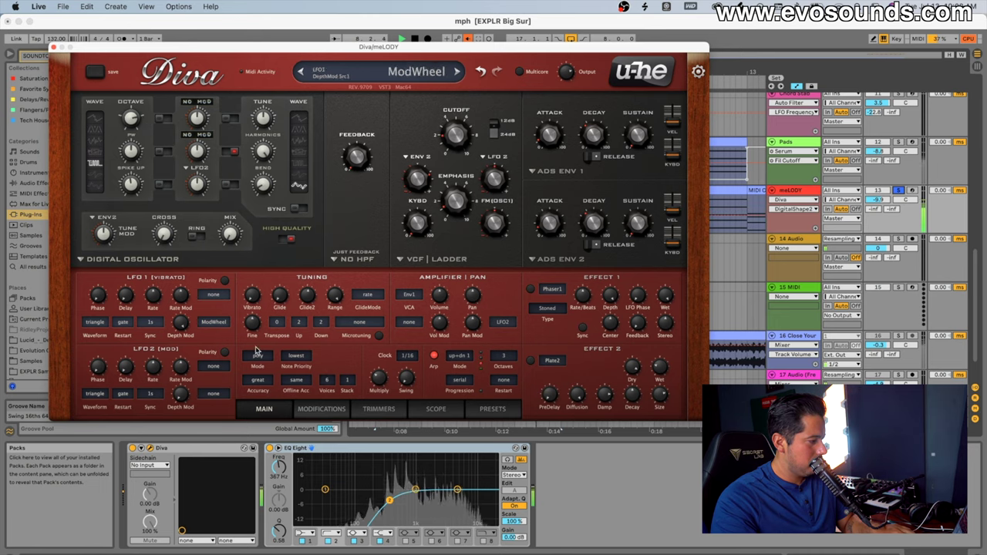
- Set the arpeggiator range to 2 octaves and try different octave settings on the first oscillator during playback
{"action": "left_click", "coordinate": [503, 356]}
{"action": "left_click", "coordinate": [515, 353]}
{"action": "key", "text": "space"}
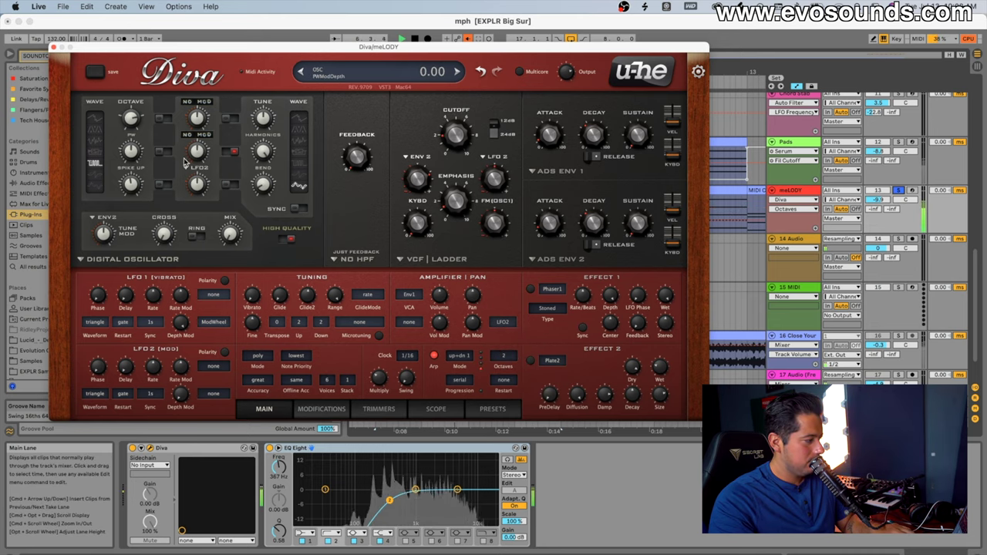
{"action": "left_click_drag", "start_coordinate": [129, 119], "coordinate": [116, 179]}
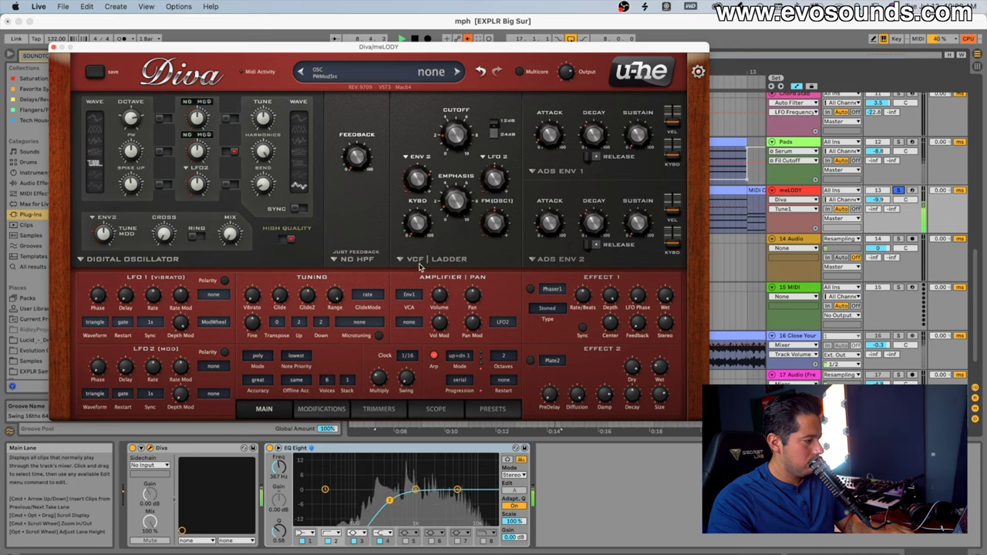
- Enable Diva's Plate2 reverb in Effect 2 and set the synth's accuracy to divine
{"action": "left_click", "coordinate": [530, 360]}
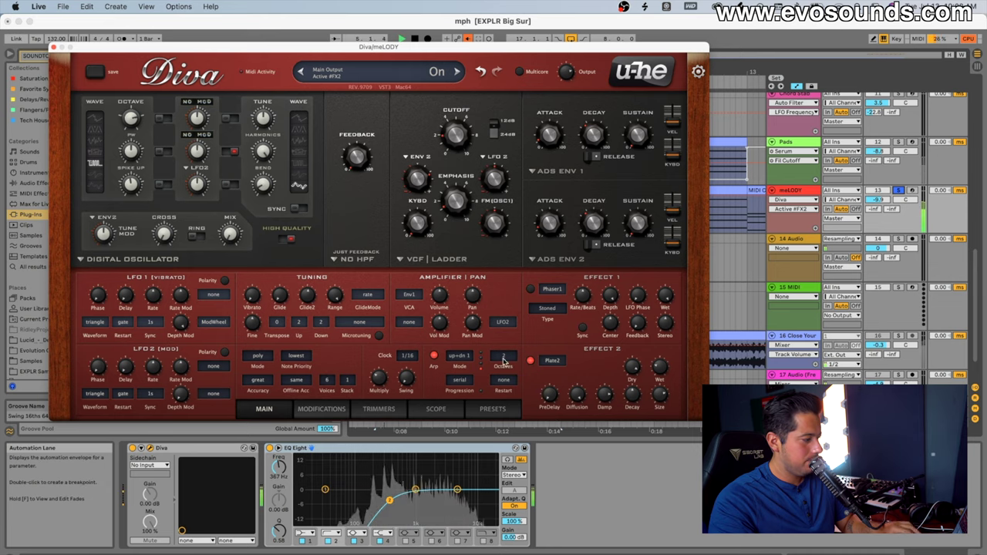
{"action": "left_click", "coordinate": [257, 379]}
{"action": "left_click", "coordinate": [282, 397]}
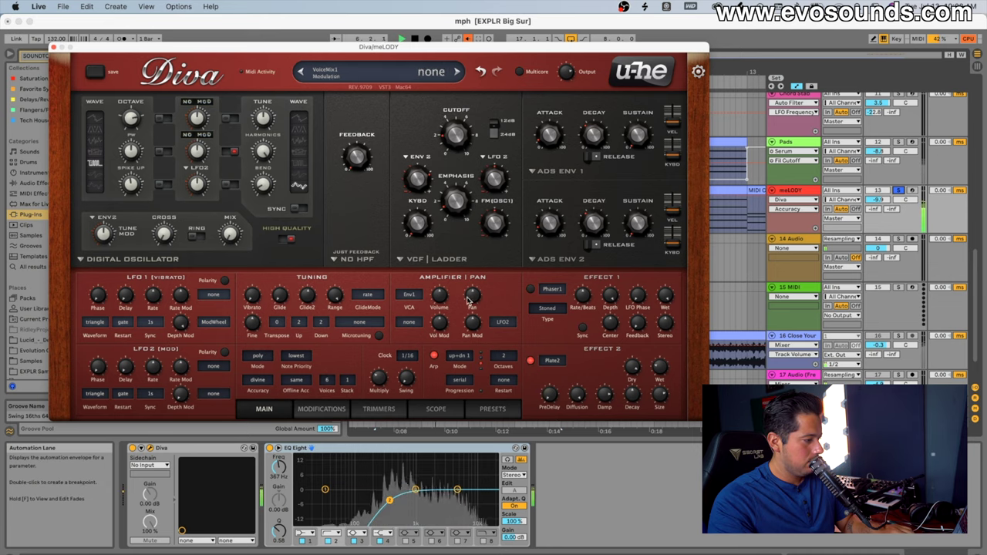
{"action": "key", "text": "space"}
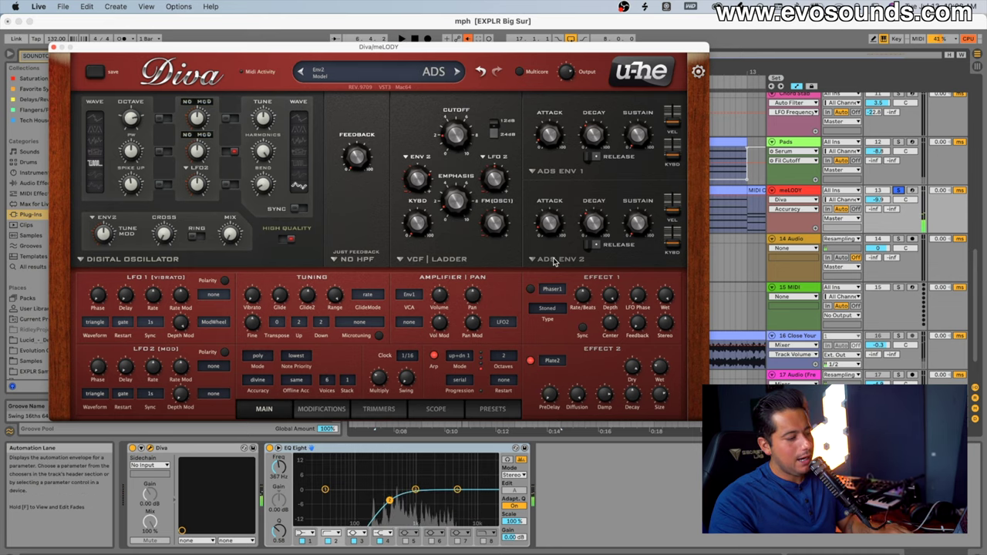
- Try the analogue model for envelope 2, choosing digital as its final model
{"action": "left_click", "coordinate": [553, 262]}
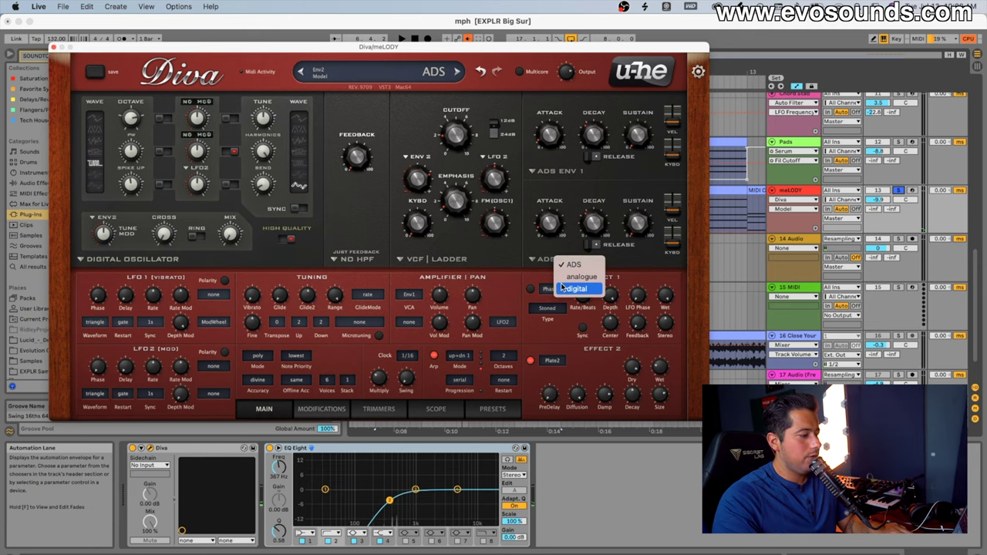
{"action": "left_click", "coordinate": [572, 276]}
{"action": "left_click", "coordinate": [536, 257]}
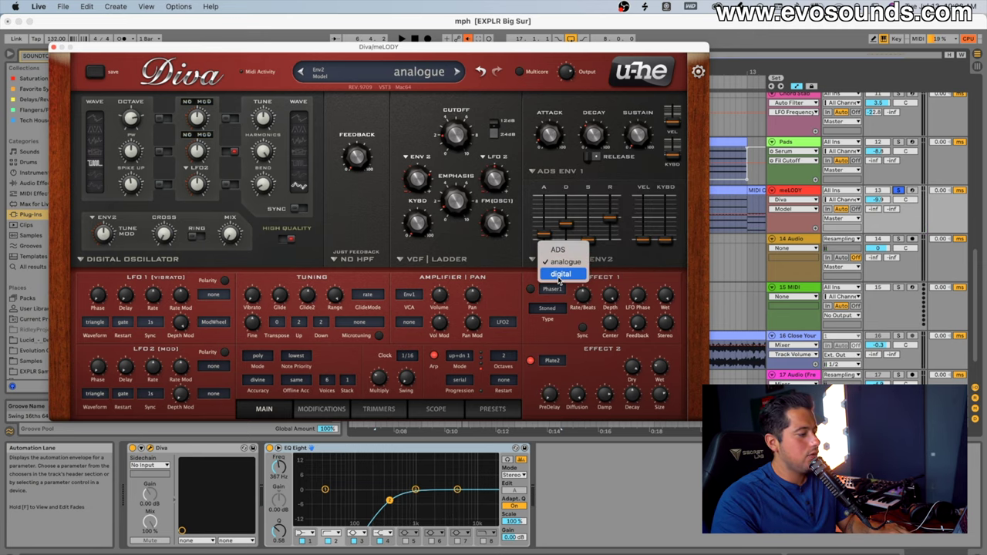
{"action": "left_click", "coordinate": [559, 277]}
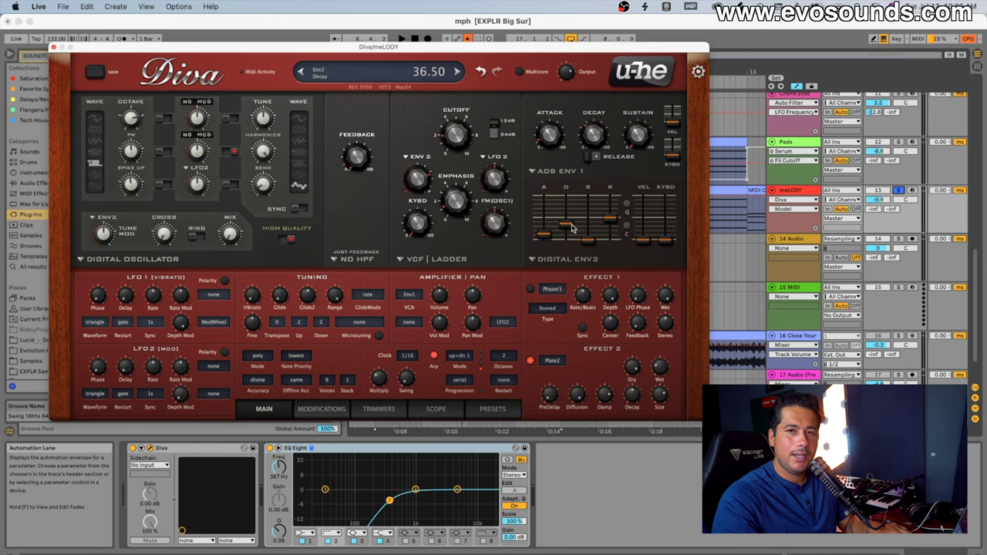
- Adjust envelope 2's decay, shorten its release, and tweak the filter's Env 2 modulation depth while auditioning the melody
{"action": "left_click_drag", "start_coordinate": [566, 226], "coordinate": [550, 241]}
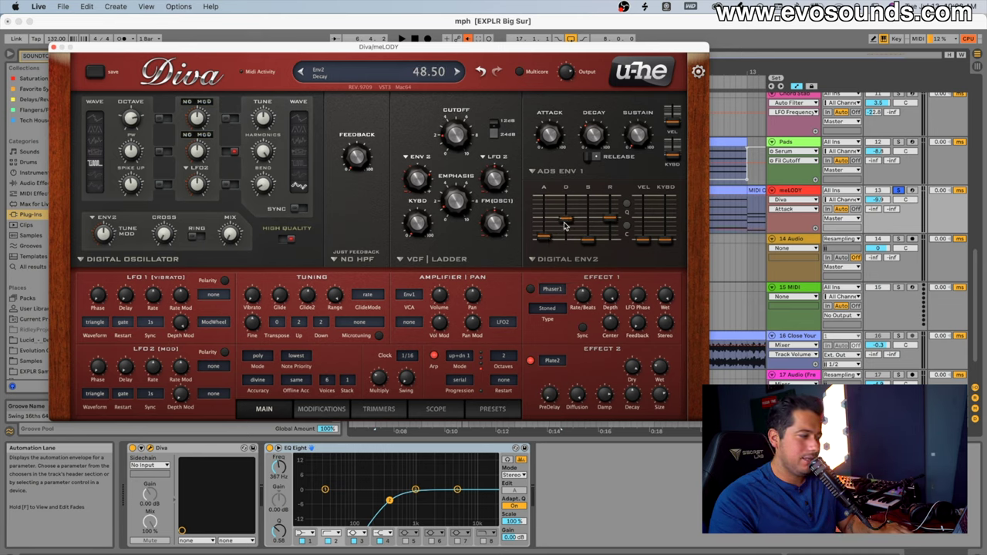
{"action": "left_click_drag", "start_coordinate": [608, 221], "coordinate": [611, 222]}
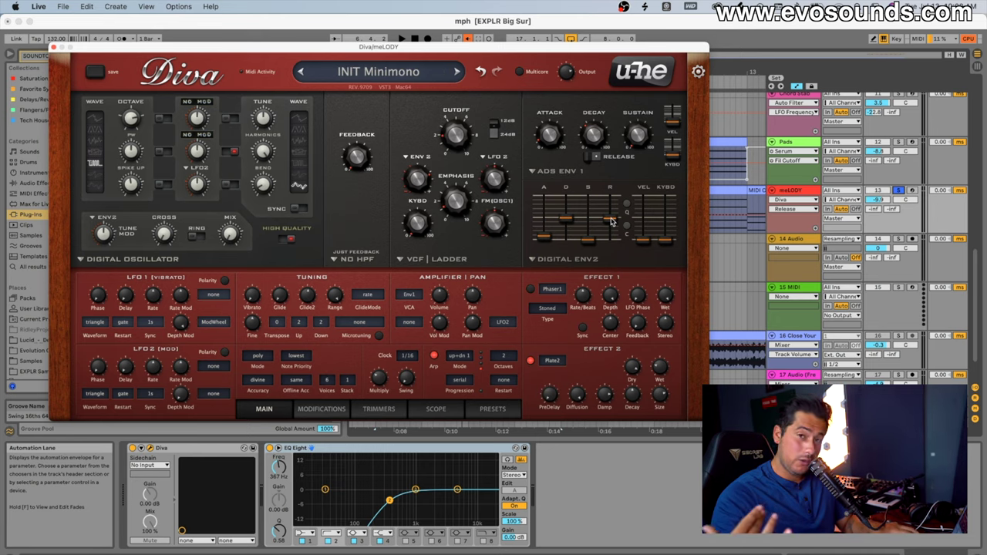
{"action": "key", "text": "space"}
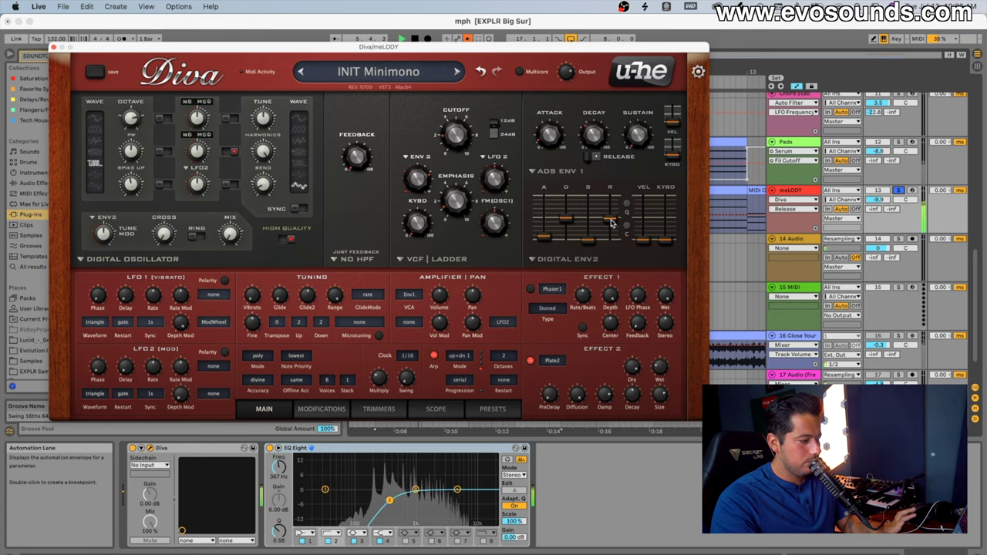
{"action": "left_click_drag", "start_coordinate": [611, 222], "coordinate": [567, 231]}
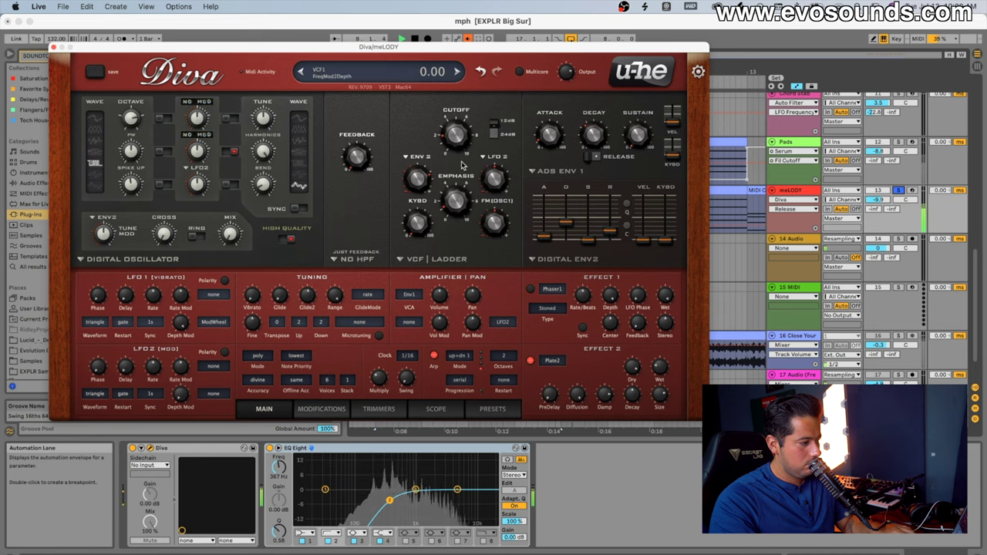
{"action": "left_click_drag", "start_coordinate": [417, 180], "coordinate": [425, 184]}
{"action": "key", "text": "space"}
{"action": "left_click_drag", "start_coordinate": [564, 224], "coordinate": [607, 233]}
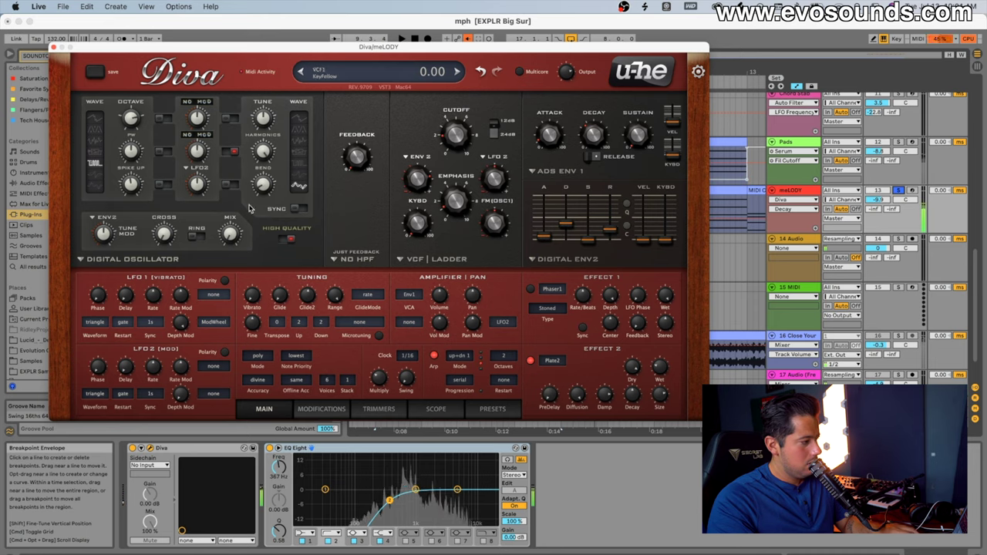
- Try the Noise waveform on Diva's first digital oscillator, moving through the wave types to Saw
{"action": "left_click", "coordinate": [96, 143]}
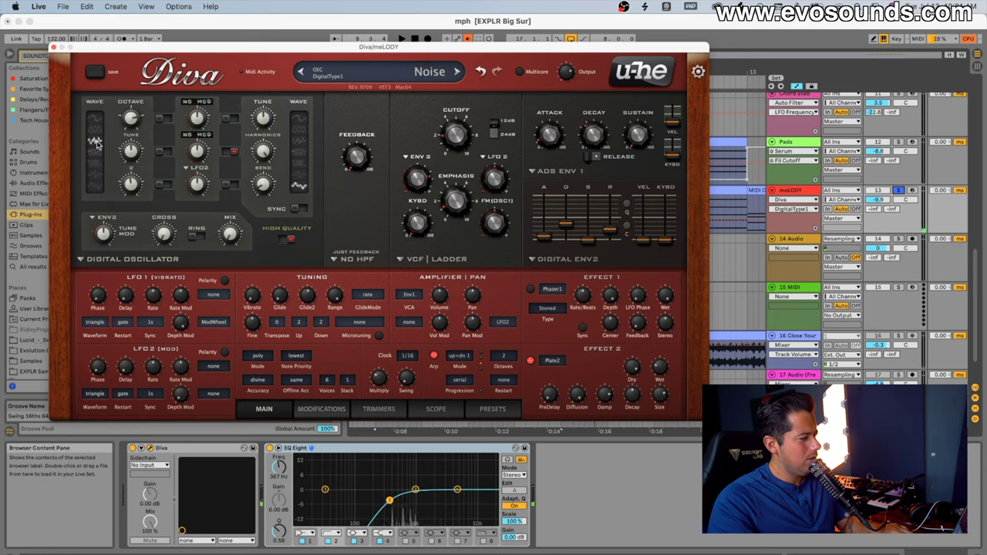
{"action": "left_click", "coordinate": [96, 155]}
{"action": "left_click", "coordinate": [97, 178]}
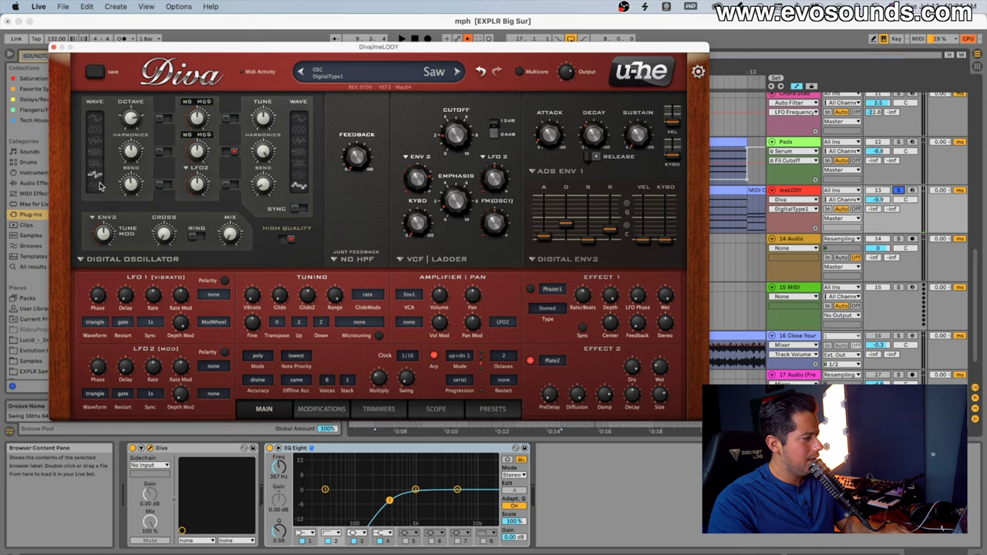
- Adjust the first digital oscillator's harmonics, trying 63.50, and tweak the filter's Env 2 modulation depth while playing the melody
{"action": "left_click", "coordinate": [98, 187]}
{"action": "left_click", "coordinate": [131, 158]}
{"action": "left_click_drag", "start_coordinate": [132, 158], "coordinate": [134, 145]}
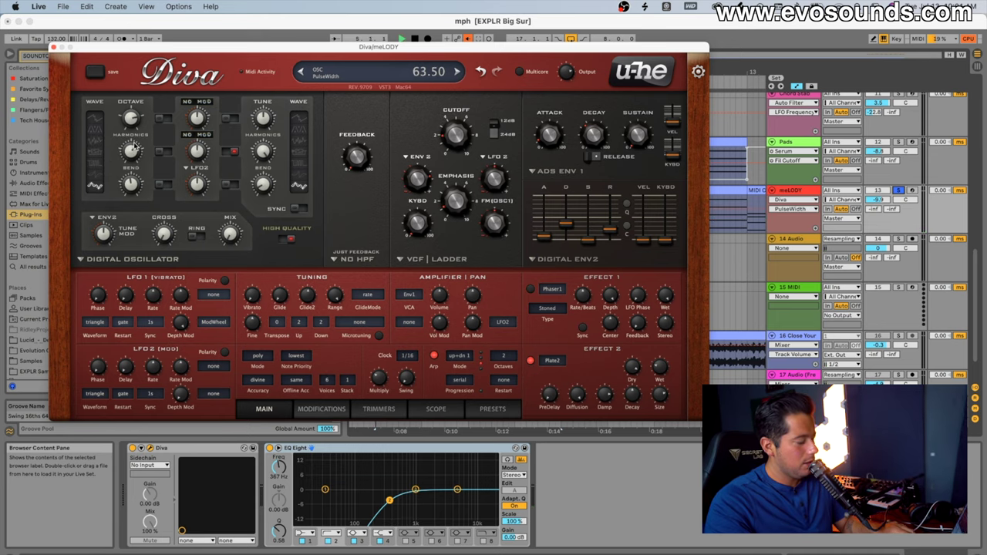
{"action": "key", "text": "space"}
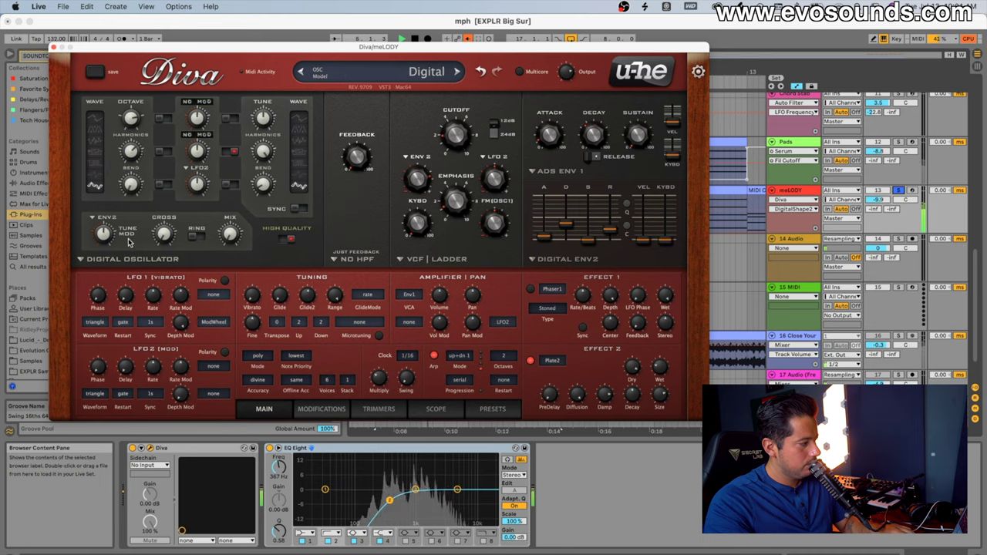
{"action": "left_click_drag", "start_coordinate": [417, 181], "coordinate": [418, 178]}
{"action": "left_click_drag", "start_coordinate": [137, 153], "coordinate": [136, 112]}
- Enable the Phaser1 effect in Effect 1 and adjust envelope 2's sliders, setting its release to 35 while auditioning the melody
{"action": "left_click", "coordinate": [532, 290]}
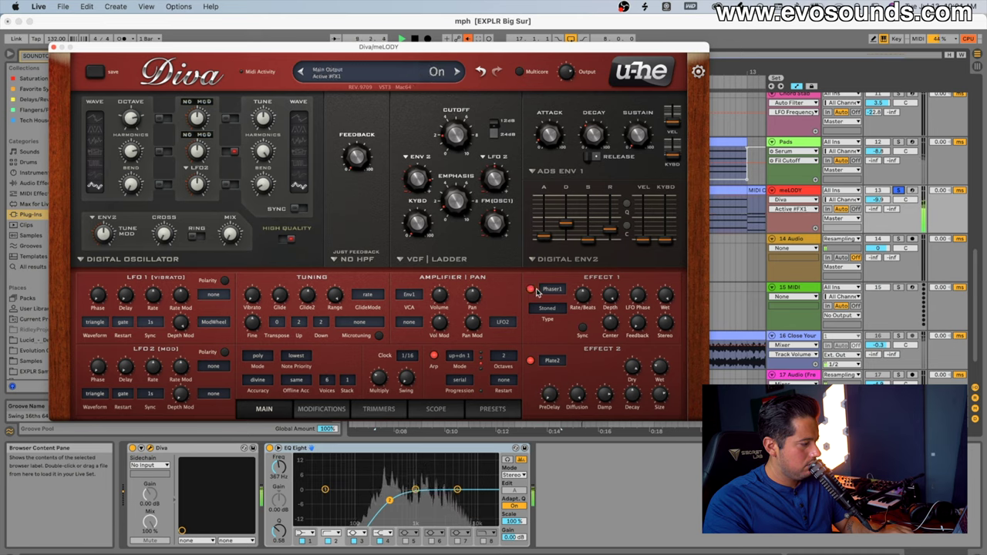
{"action": "left_click_drag", "start_coordinate": [569, 224], "coordinate": [543, 237]}
{"action": "key", "text": "space"}
{"action": "left_click", "coordinate": [609, 228]}
{"action": "key", "text": "space"}
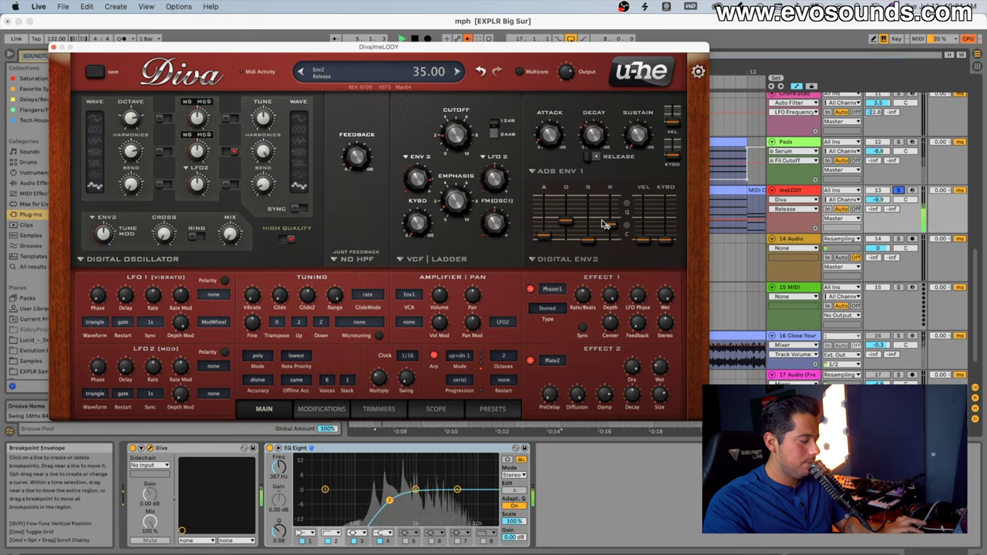
- Toggle envelope 1's release switch and set the envelope's sustain to 15
{"action": "left_click", "coordinate": [593, 156]}
{"action": "left_click", "coordinate": [596, 158]}
{"action": "left_click_drag", "start_coordinate": [639, 142], "coordinate": [643, 124]}
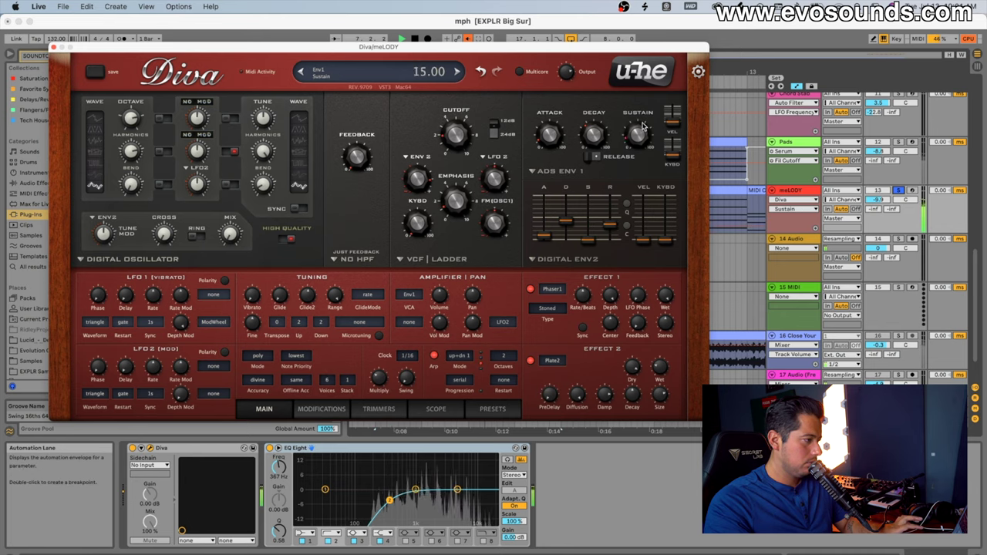
- Tweak the filter's Env 2 modulation depth, switch off the Phaser1 and Plate2 effects, and stop playback
{"action": "left_click", "coordinate": [427, 175]}
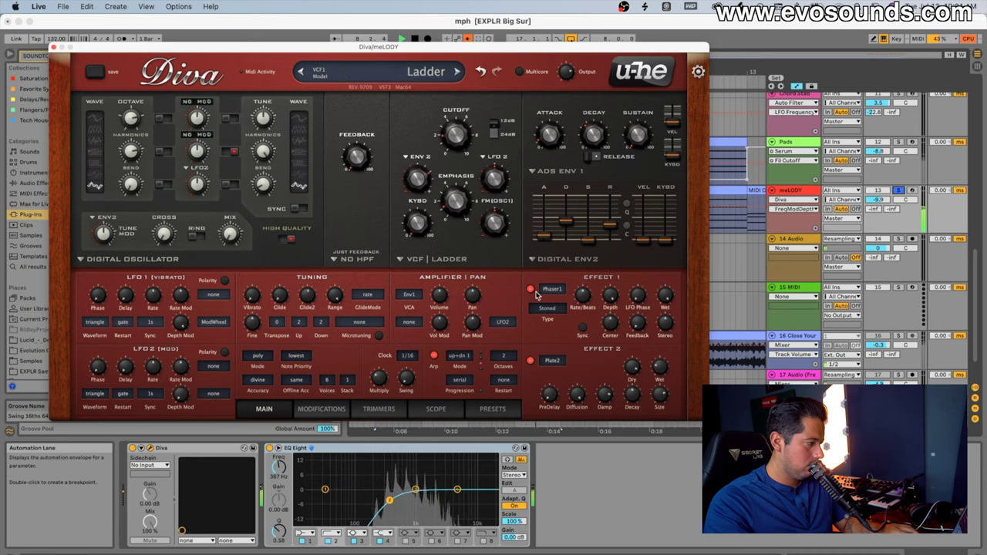
{"action": "left_click", "coordinate": [530, 360]}
{"action": "left_click", "coordinate": [422, 179]}
{"action": "key", "text": "space"}
- Examine the arpeggiator's clock, octave range and progression options
{"action": "left_click", "coordinate": [407, 356]}
{"action": "left_click", "coordinate": [501, 356]}
{"action": "left_click", "coordinate": [497, 361]}
{"action": "left_click", "coordinate": [498, 361]}
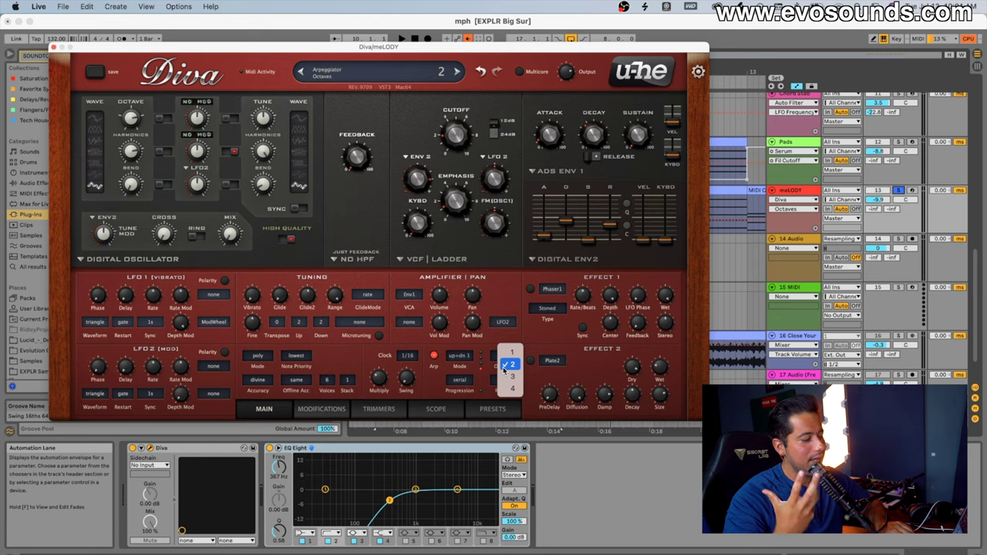
{"action": "left_click", "coordinate": [465, 382]}
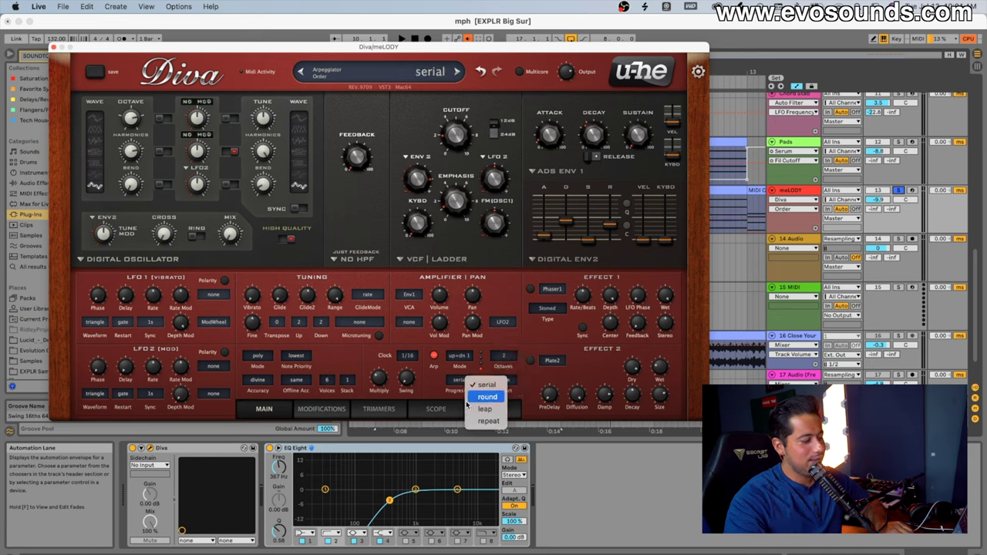